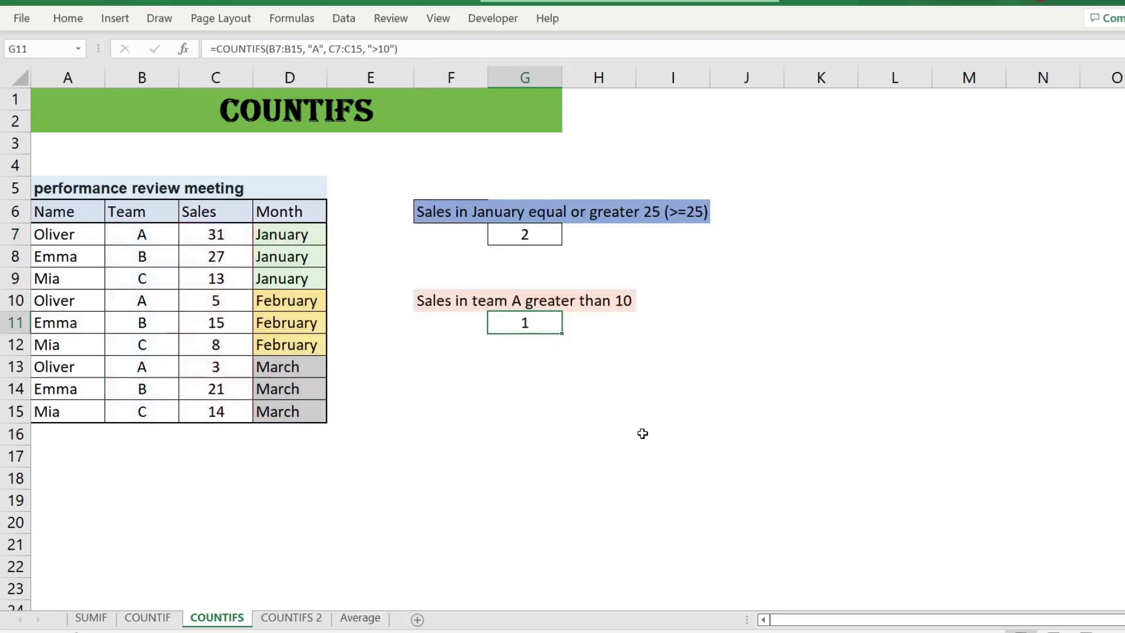
On the COUNTIFS 2 sheet, try different names in the H5 name selector and return it to the original name
{"action": "key", "text": "ctrl+Return"}
{"action": "left_click", "coordinate": [289, 619]}
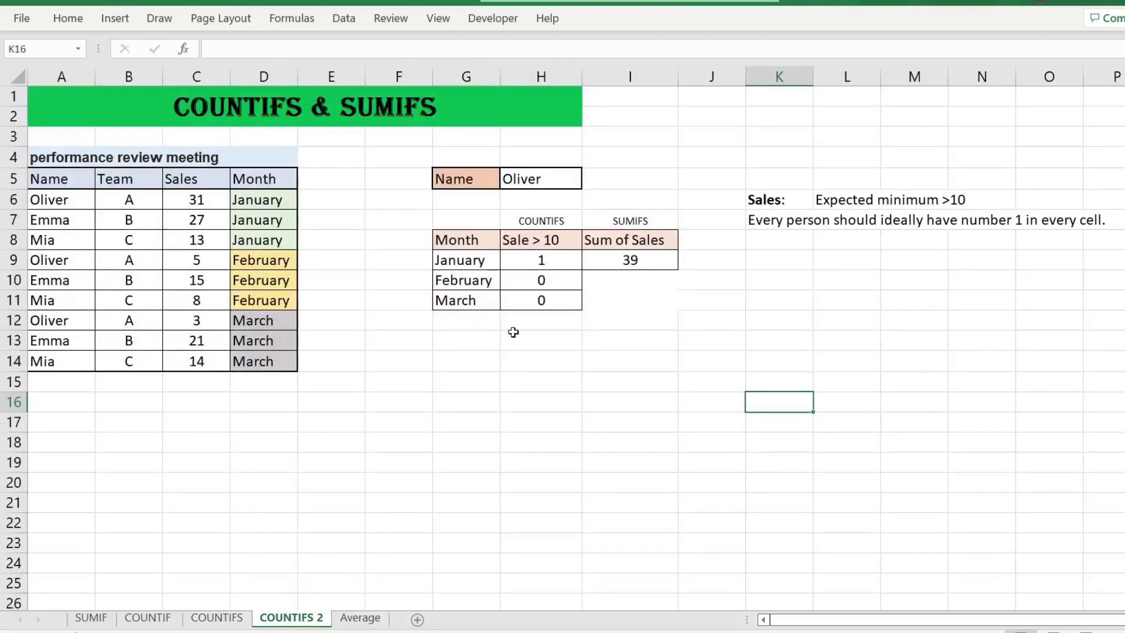
{"action": "left_click", "coordinate": [539, 177]}
{"action": "left_click", "coordinate": [589, 182]}
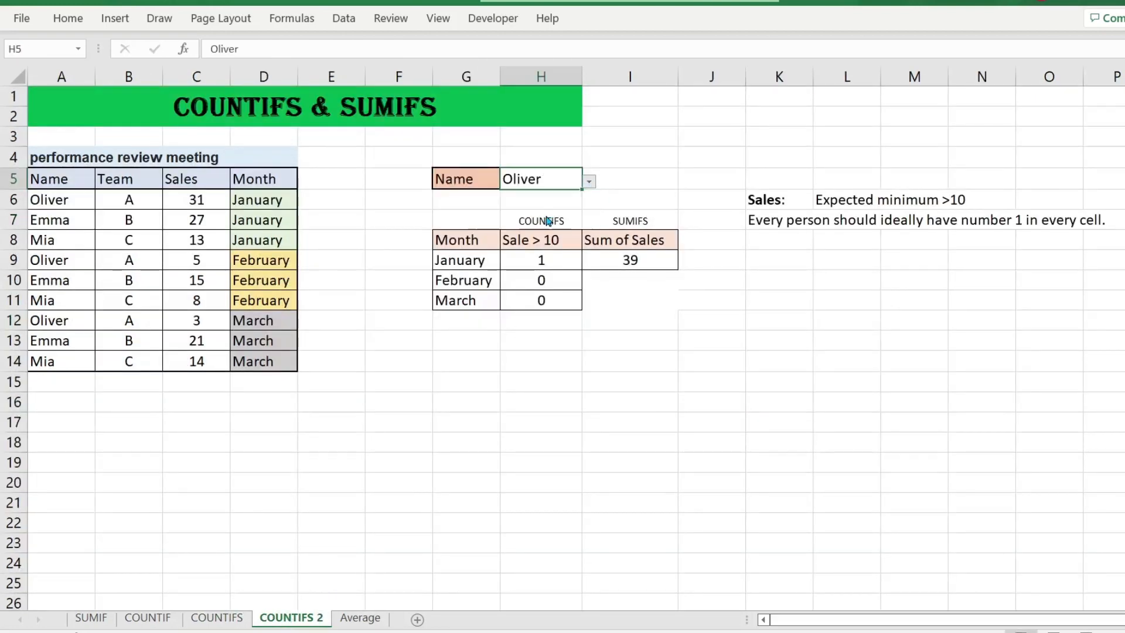
{"action": "left_click", "coordinate": [546, 203]}
{"action": "left_click", "coordinate": [589, 181]}
{"action": "left_click", "coordinate": [542, 218]}
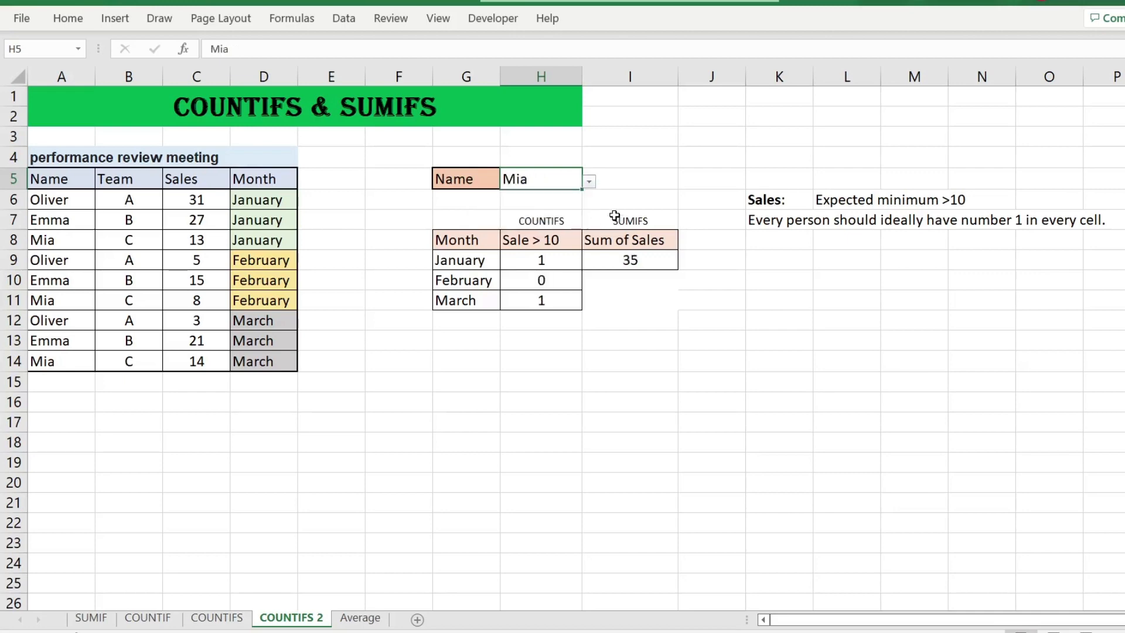
{"action": "left_click", "coordinate": [589, 181]}
{"action": "left_click", "coordinate": [586, 196]}
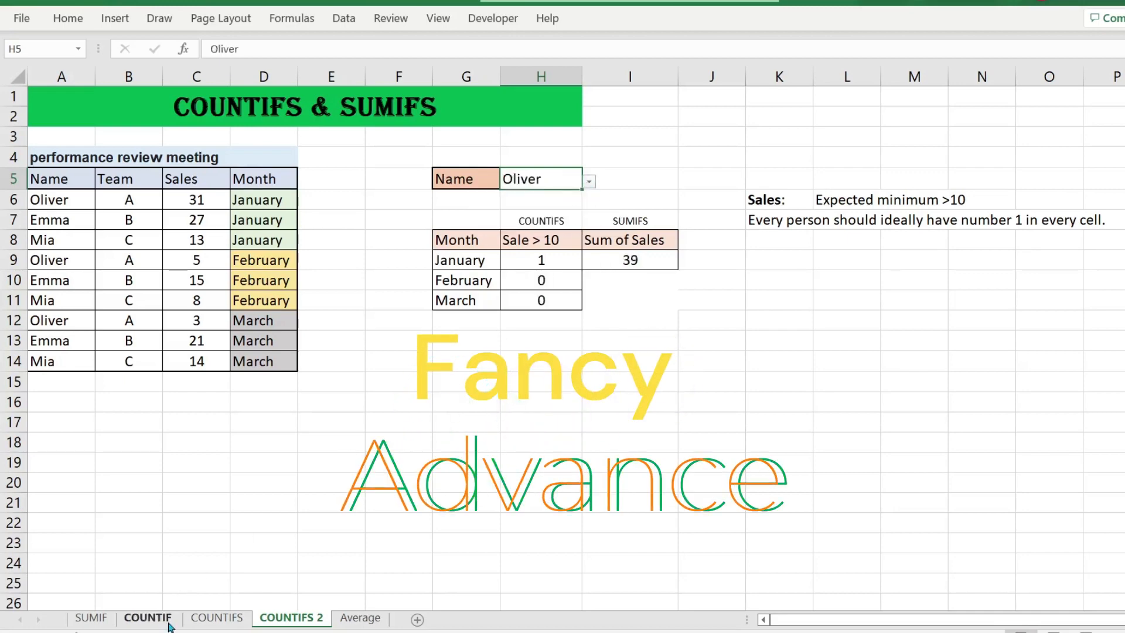
On the COUNTIF sheet, clear the existing formulas from answer cells F6, F10 and F13
{"action": "left_click", "coordinate": [147, 619]}
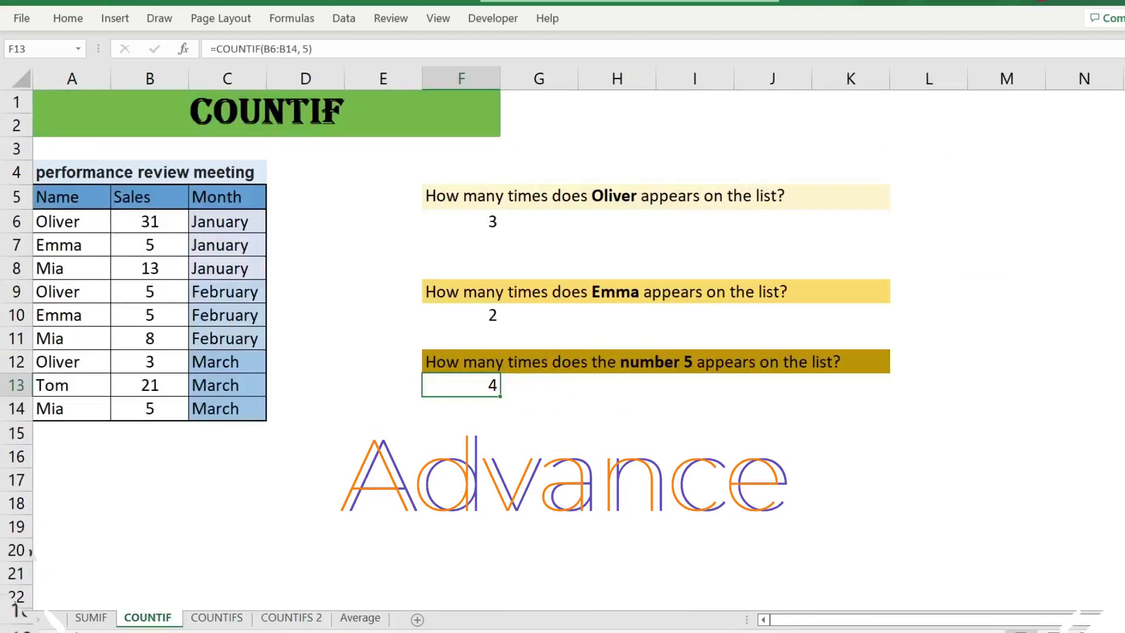
{"action": "double_click", "coordinate": [489, 222]}
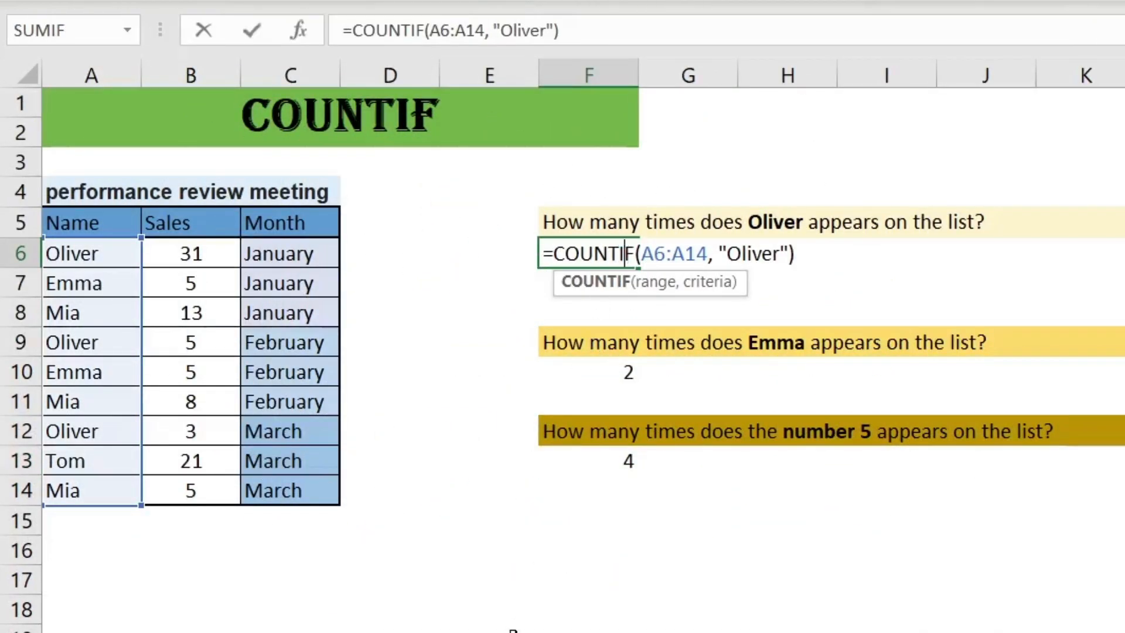
{"action": "left_click", "coordinate": [618, 377]}
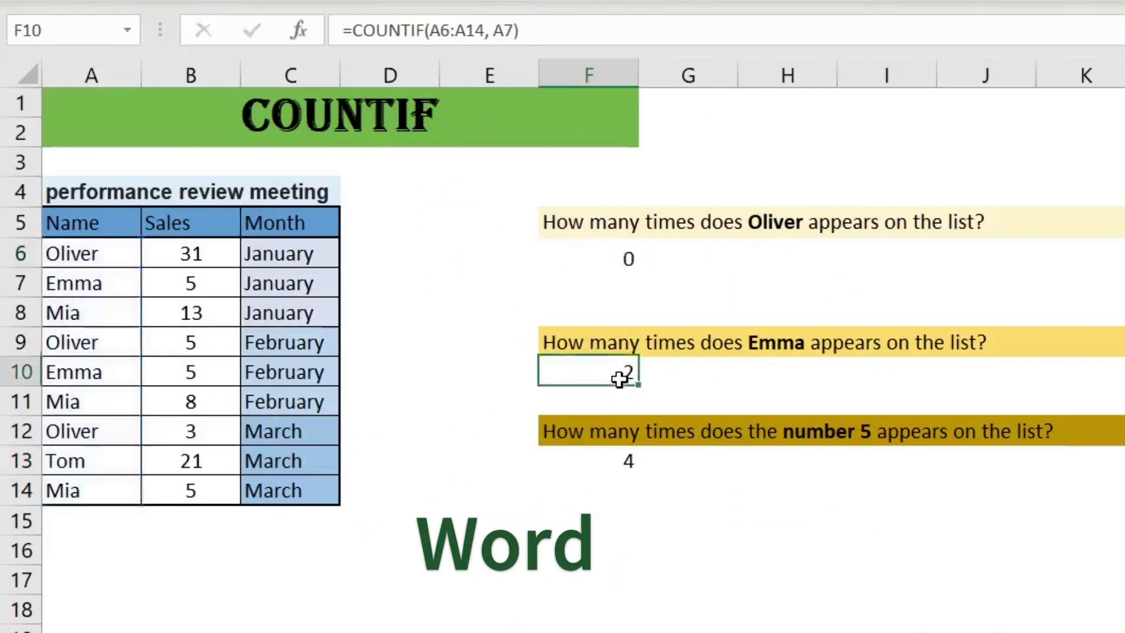
{"action": "left_click", "coordinate": [615, 252]}
{"action": "key", "text": "Delete"}
{"action": "left_click", "coordinate": [614, 371]}
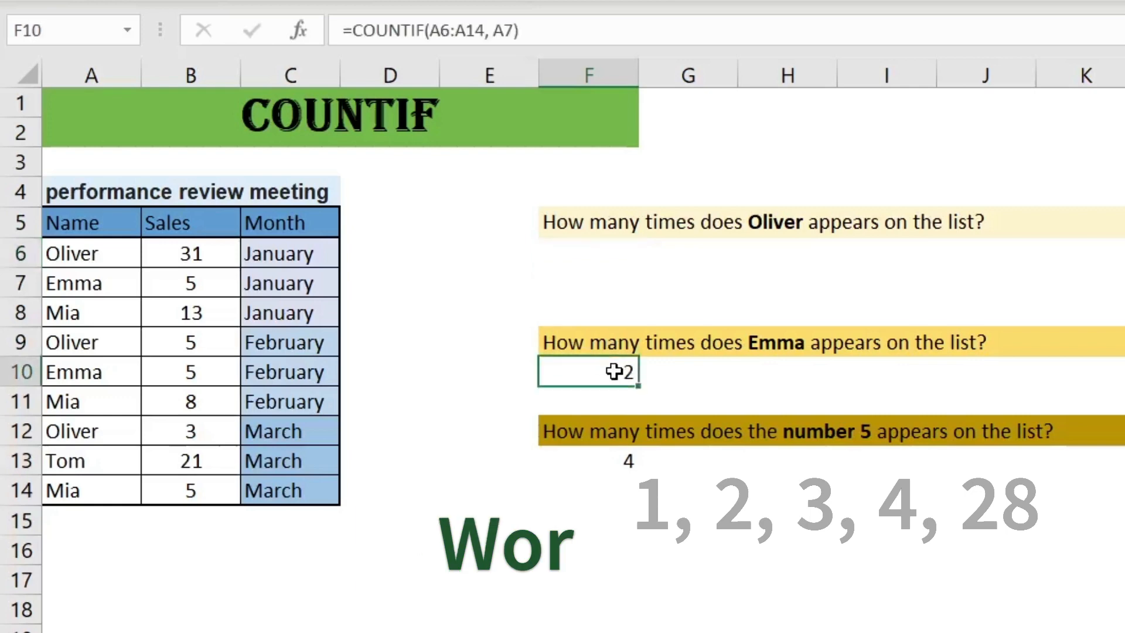
{"action": "key", "text": "Delete"}
{"action": "left_click", "coordinate": [614, 466]}
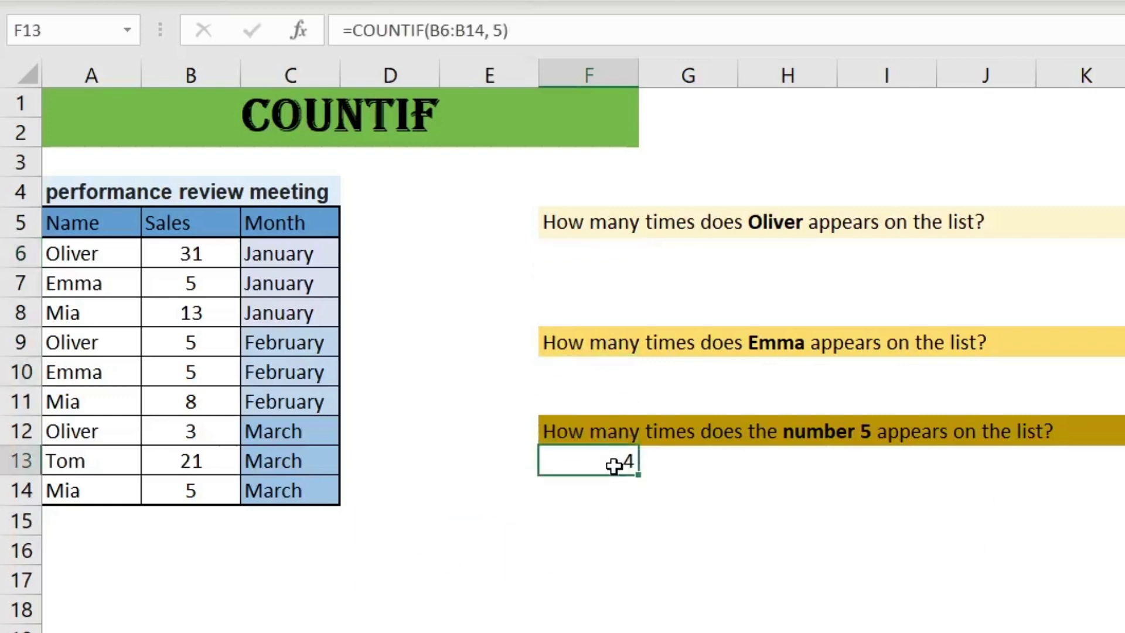
{"action": "key", "text": "Delete"}
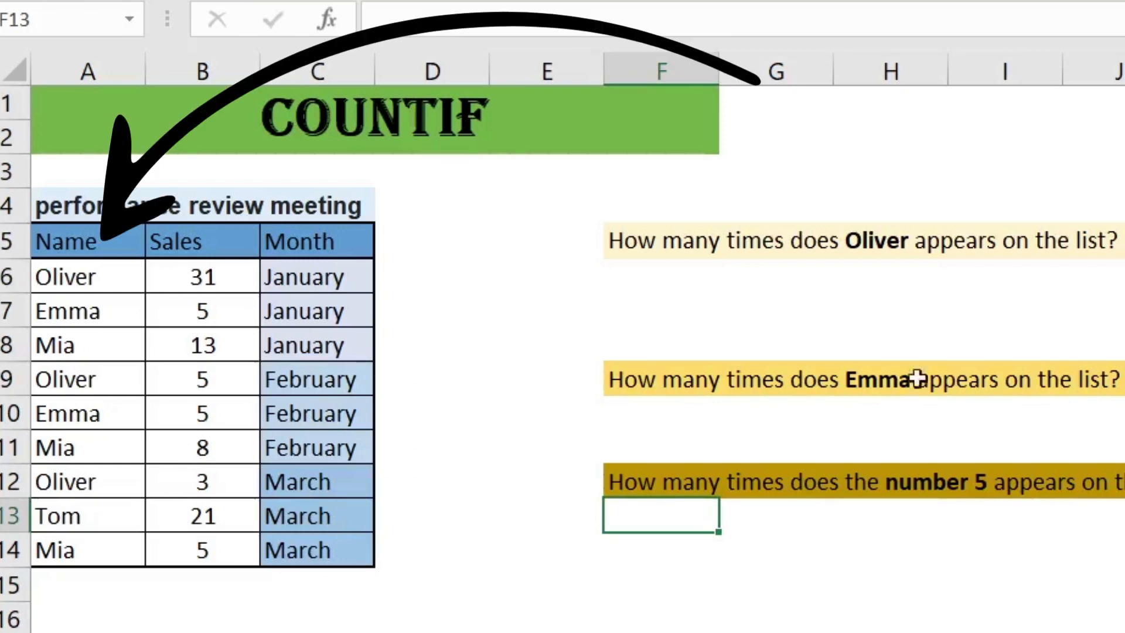
In F6, enter a COUNTIF formula over A6:A14 with the name from the question above as quoted text criterion
{"action": "left_click", "coordinate": [673, 291]}
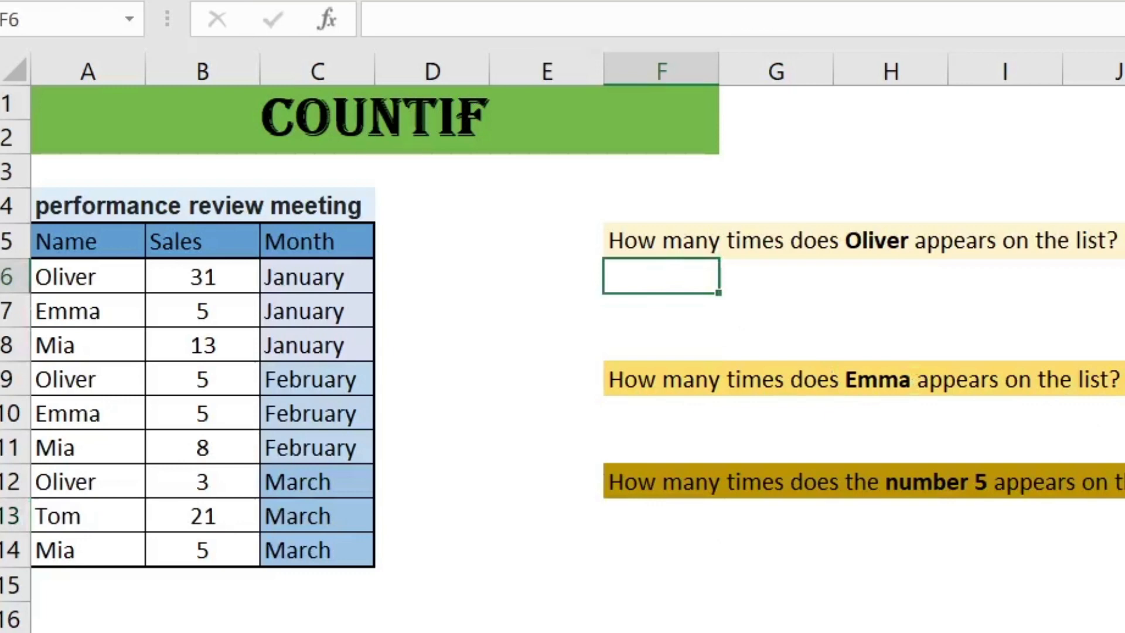
{"action": "type", "text": "="}
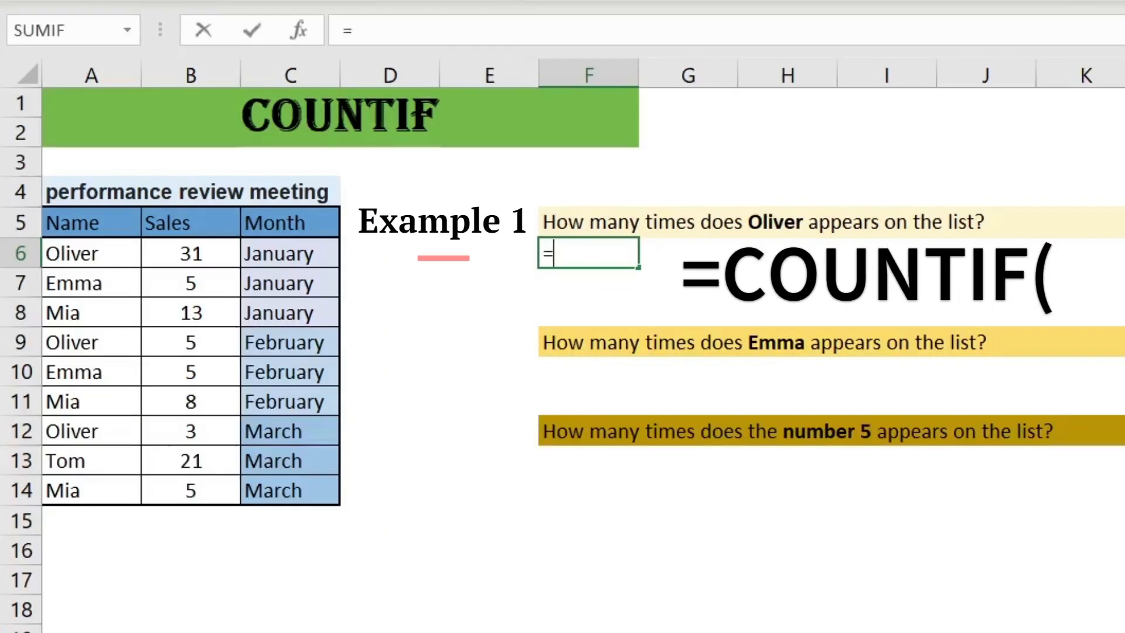
{"action": "type", "text": "COU"}
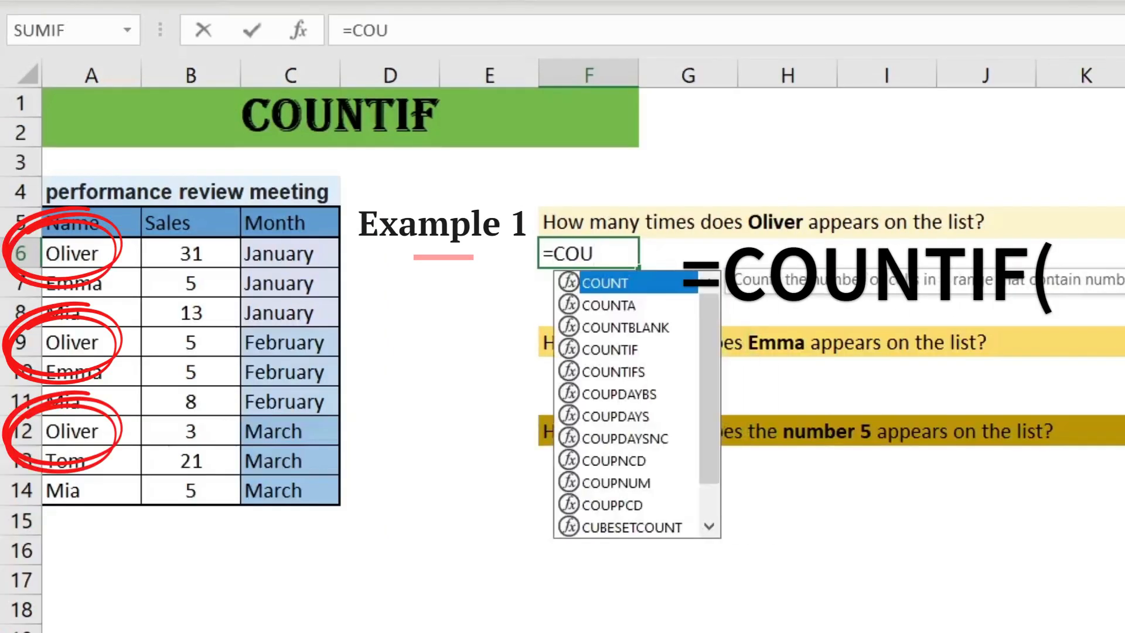
{"action": "type", "text": "NTIF"}
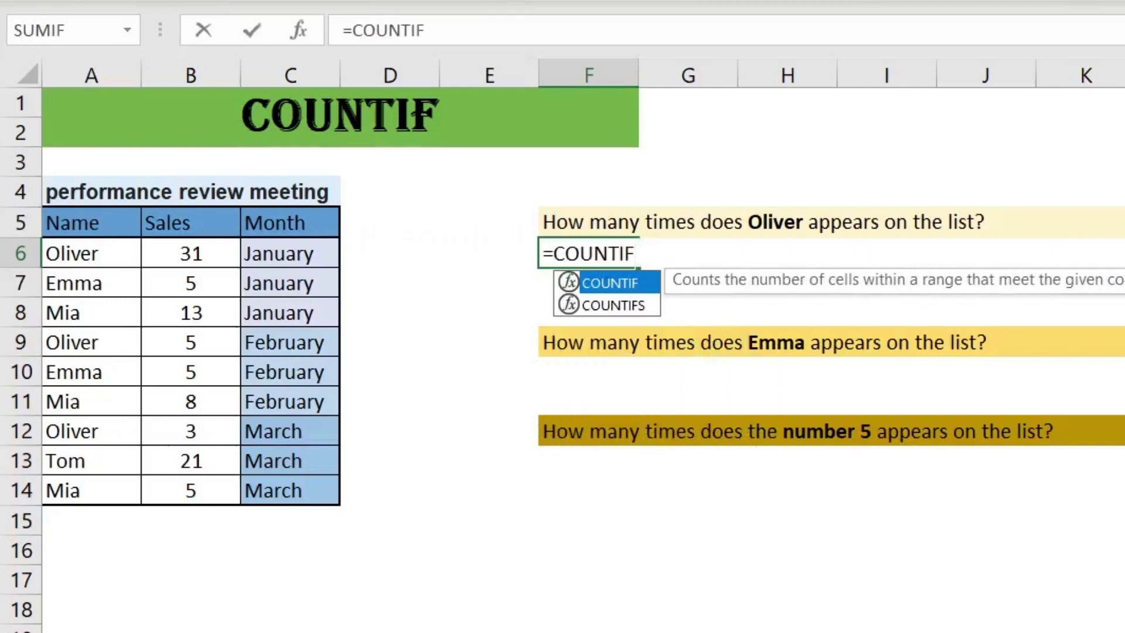
{"action": "type", "text": "("}
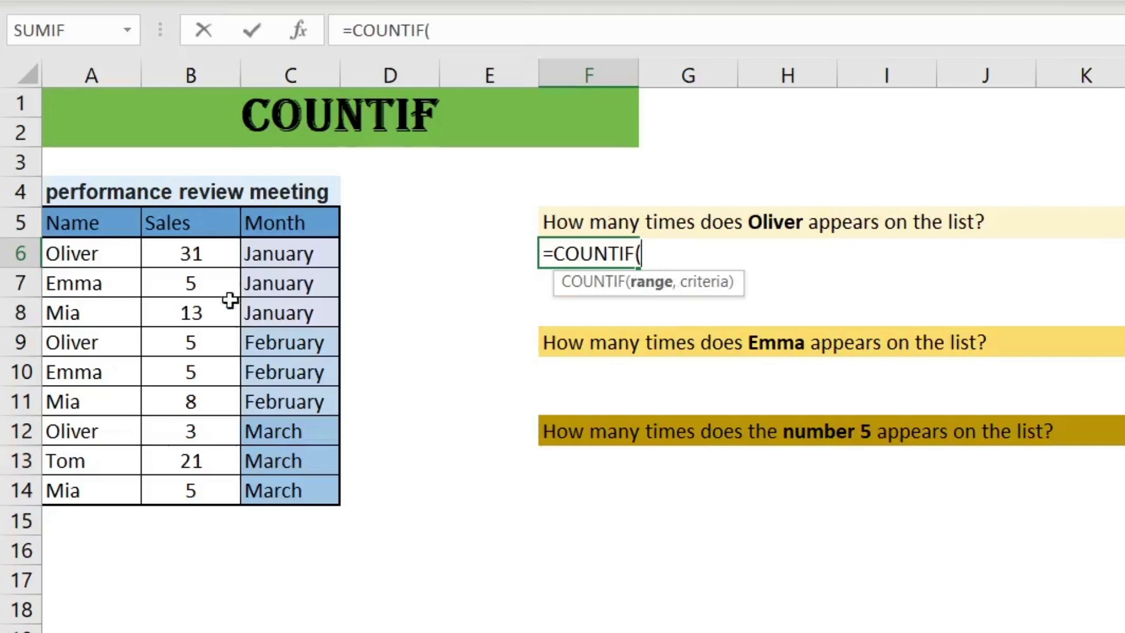
{"action": "left_click_drag", "start_coordinate": [77, 254], "coordinate": [76, 488]}
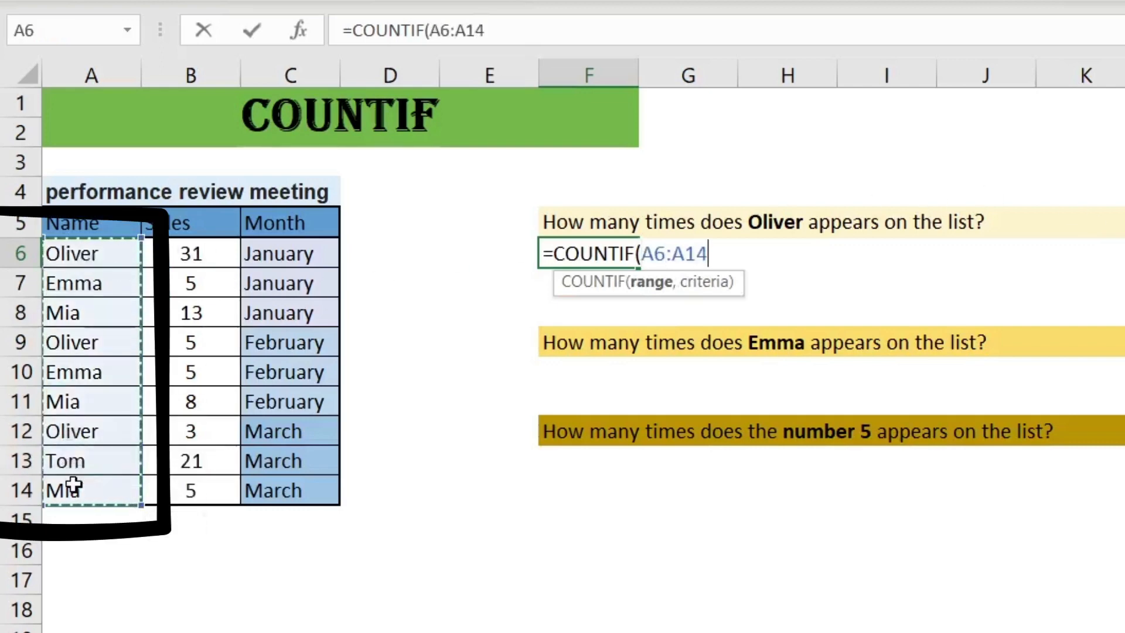
{"action": "type", "text": ","}
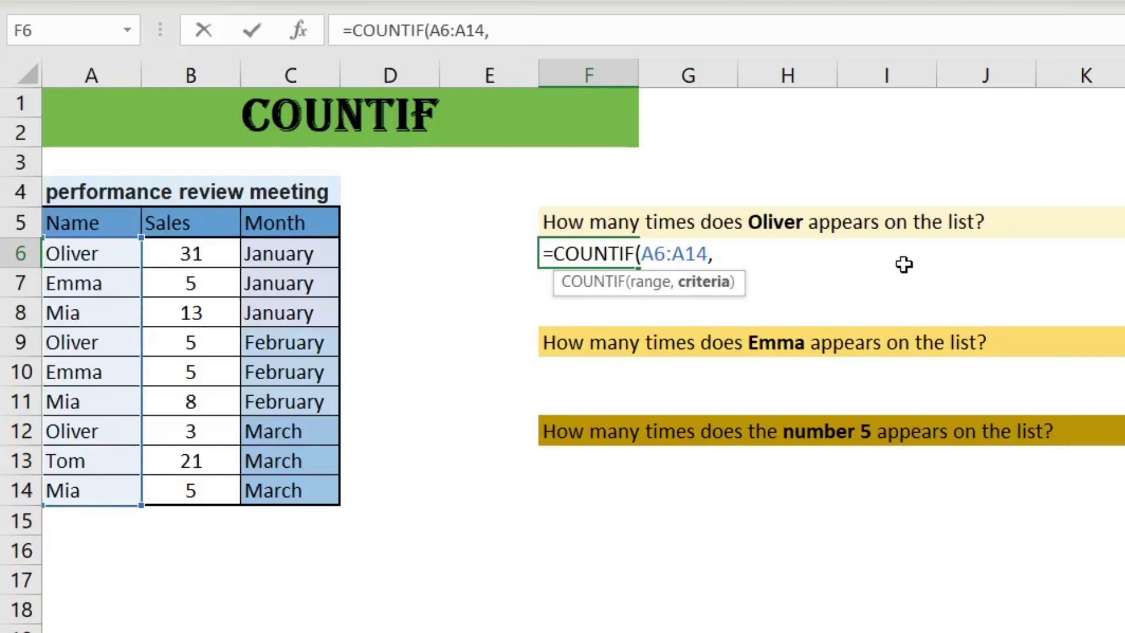
{"action": "type", "text": "\"Oliver\""}
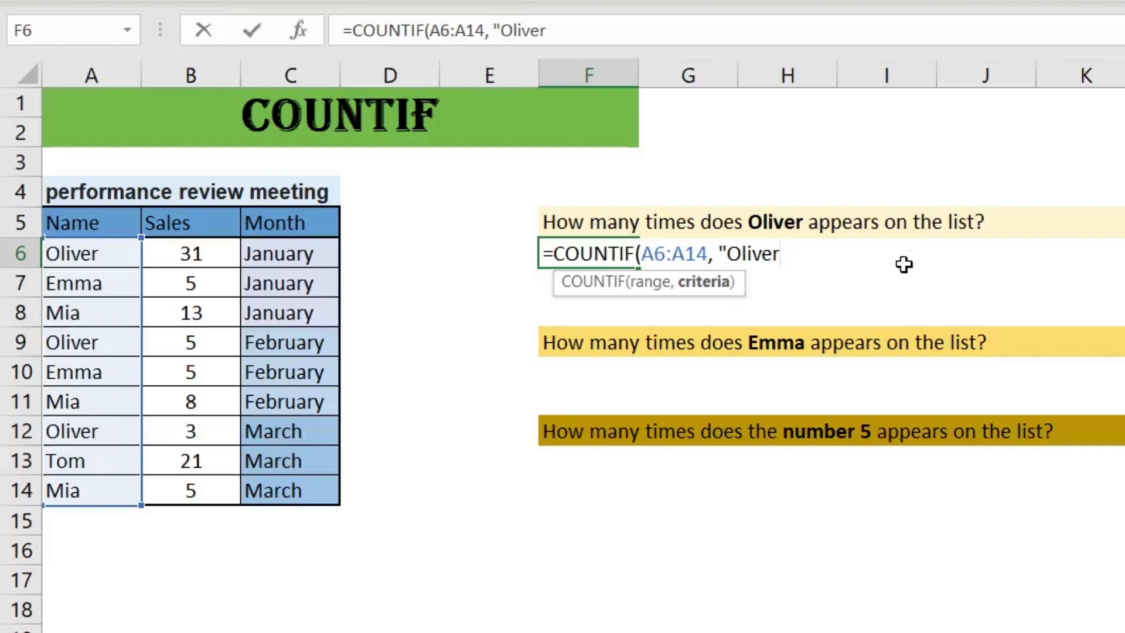
{"action": "type", "text": ")"}
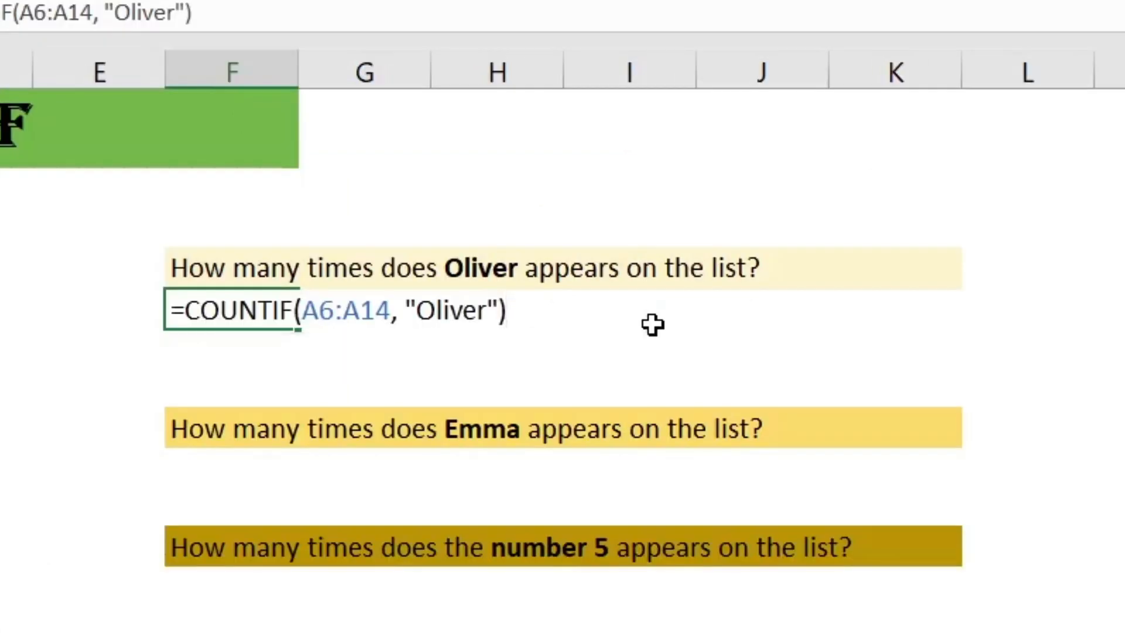
{"action": "key", "text": "Return"}
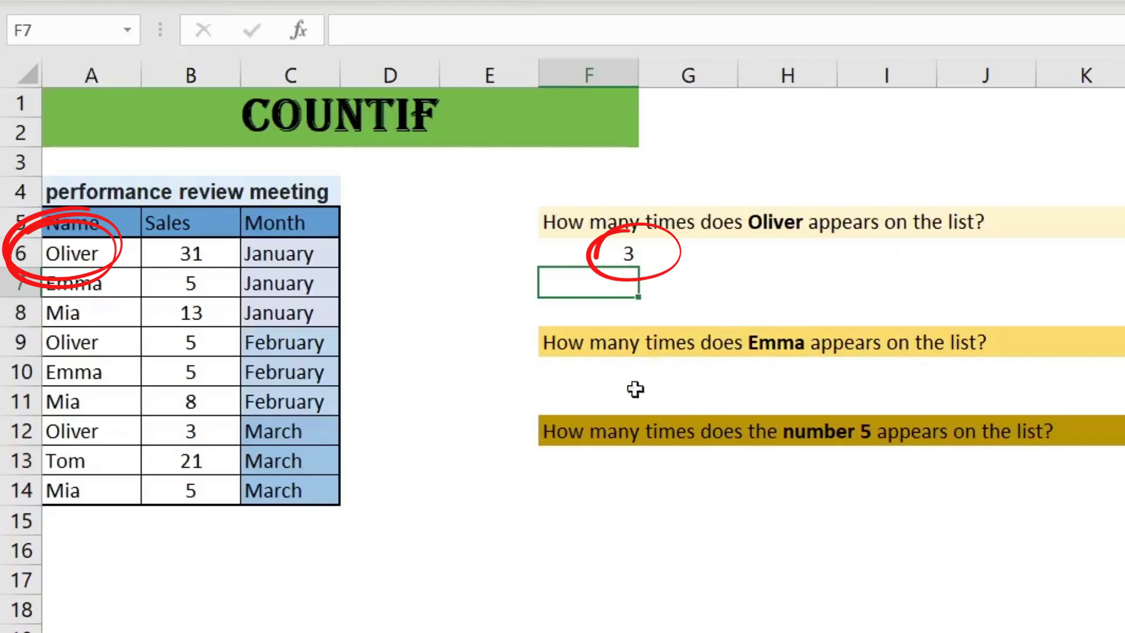
In F10, enter =COUNTIF(A6:A14, A7) to count the second question's name by cell reference
{"action": "left_click", "coordinate": [604, 374]}
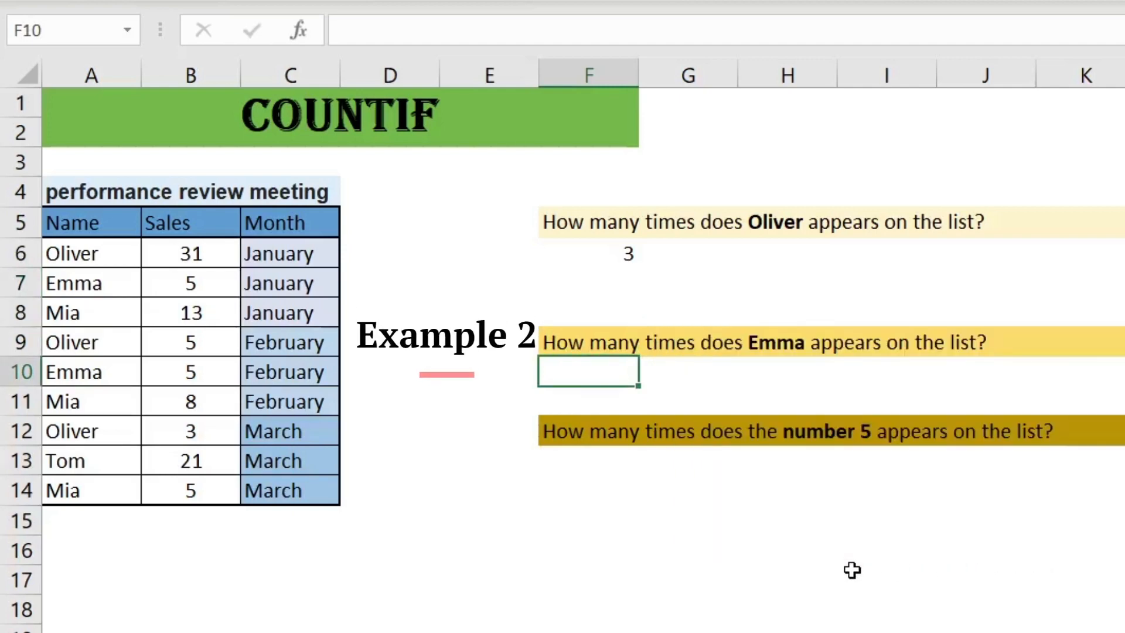
{"action": "type", "text": "="}
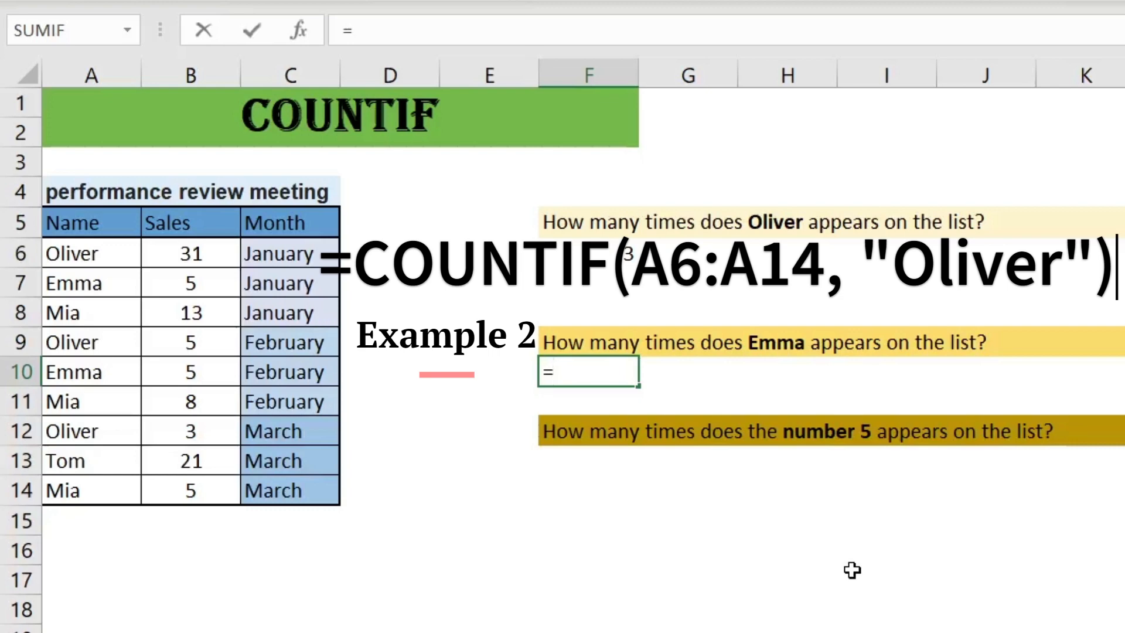
{"action": "type", "text": "COUNTIF"}
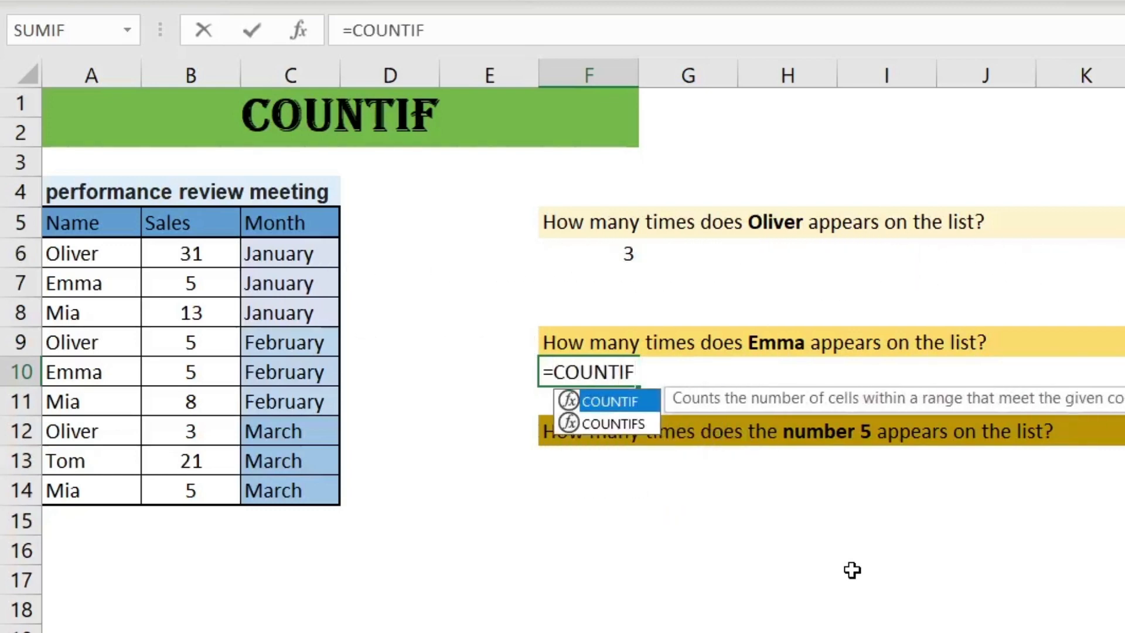
{"action": "type", "text": "("}
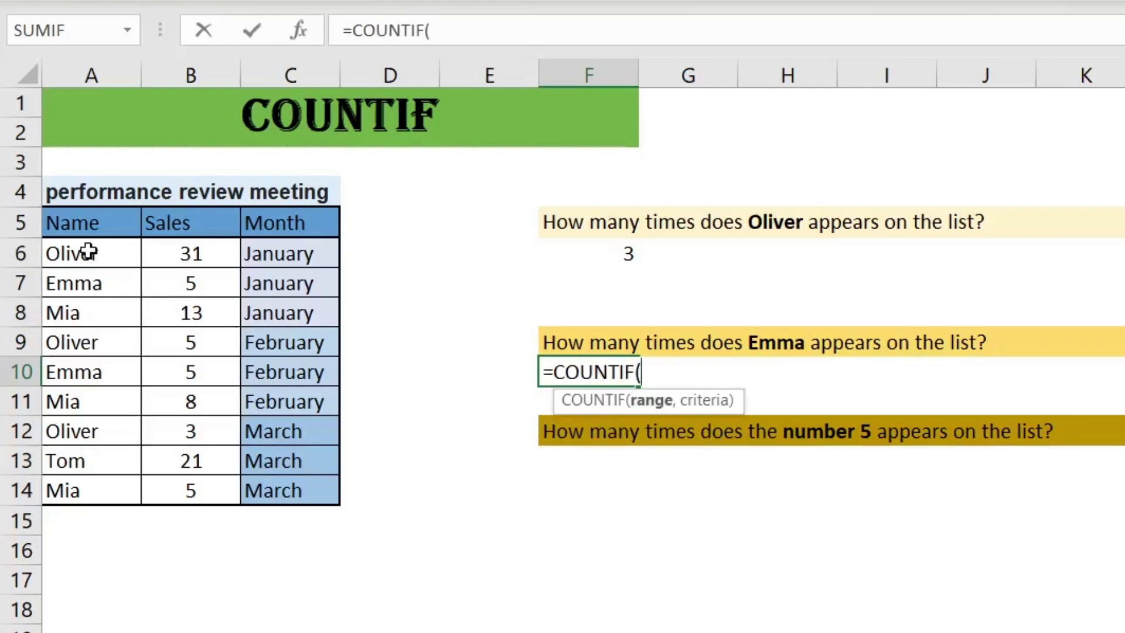
{"action": "left_click_drag", "start_coordinate": [88, 252], "coordinate": [94, 495]}
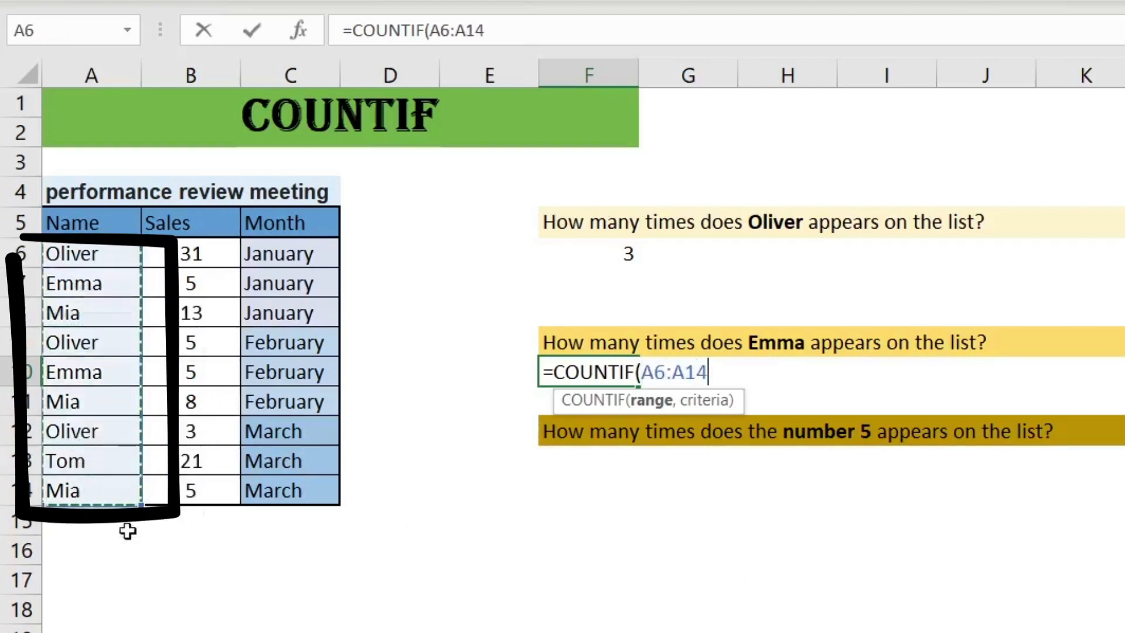
{"action": "type", "text": ","}
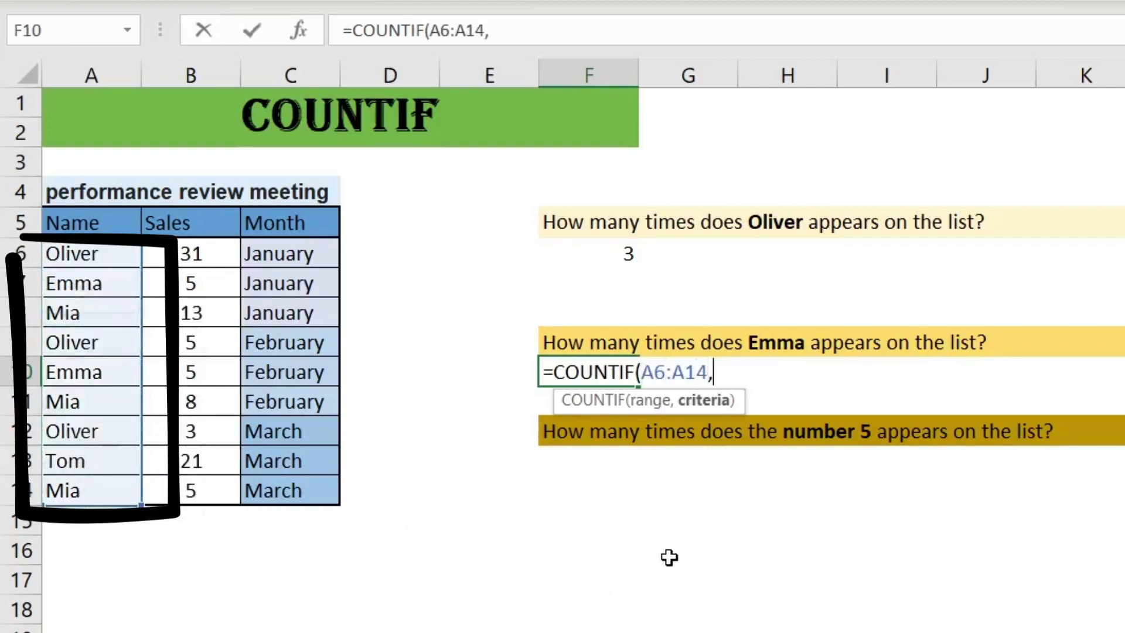
{"action": "left_click", "coordinate": [96, 282]}
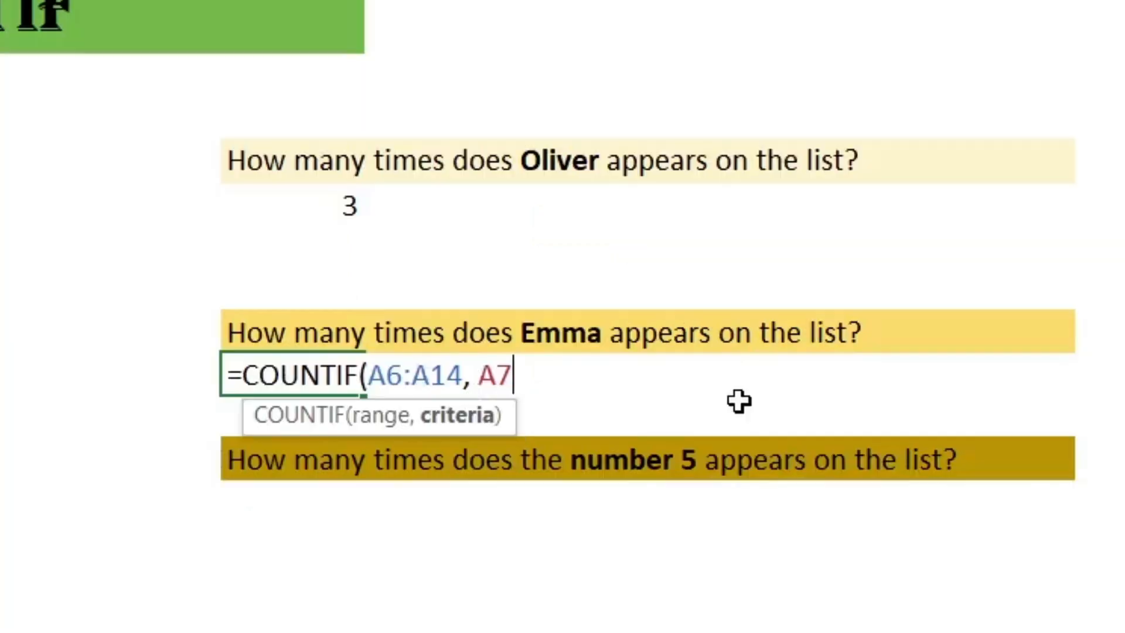
{"action": "type", "text": ")"}
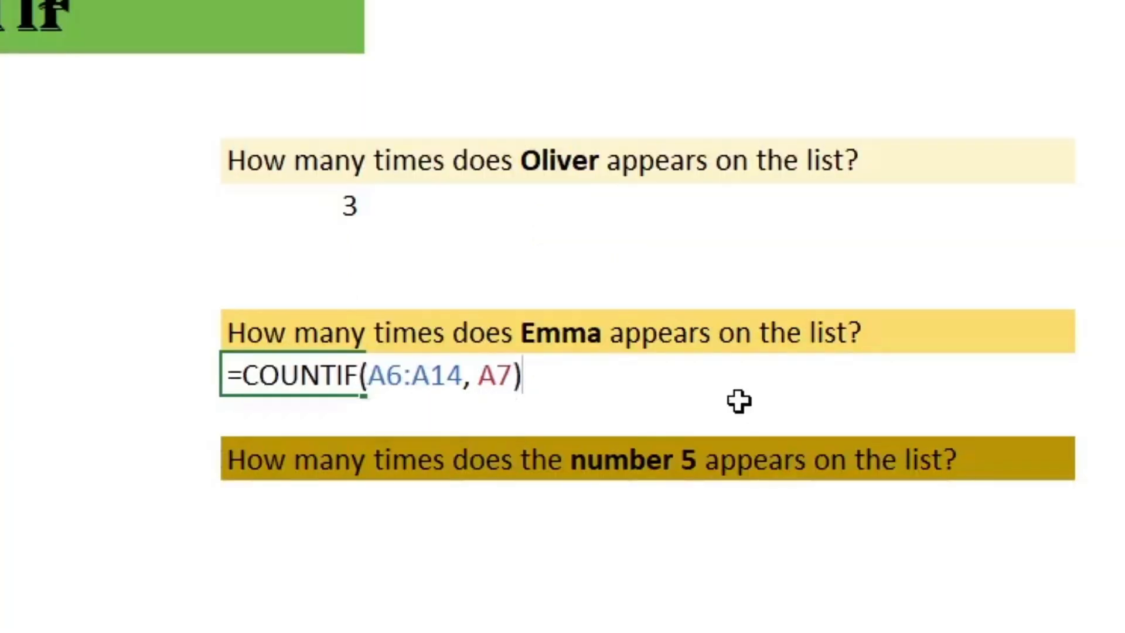
{"action": "key", "text": "Return"}
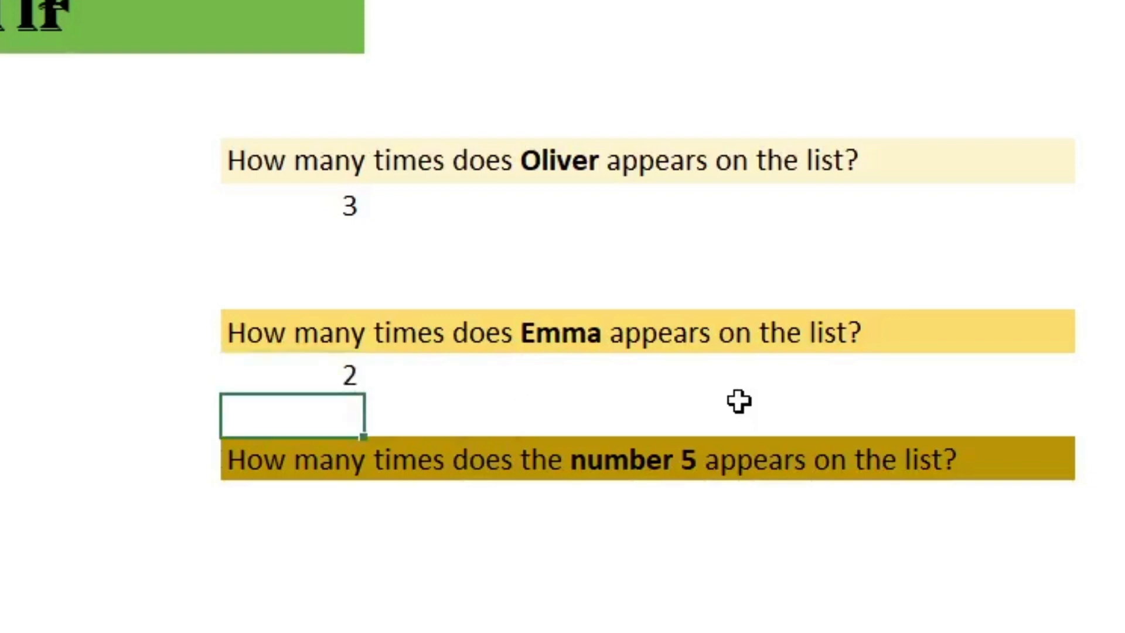
In F13, enter =COUNTIF(B6:B14, 5) to count how often the number 5 appears in the Sales column
{"action": "left_click", "coordinate": [284, 510]}
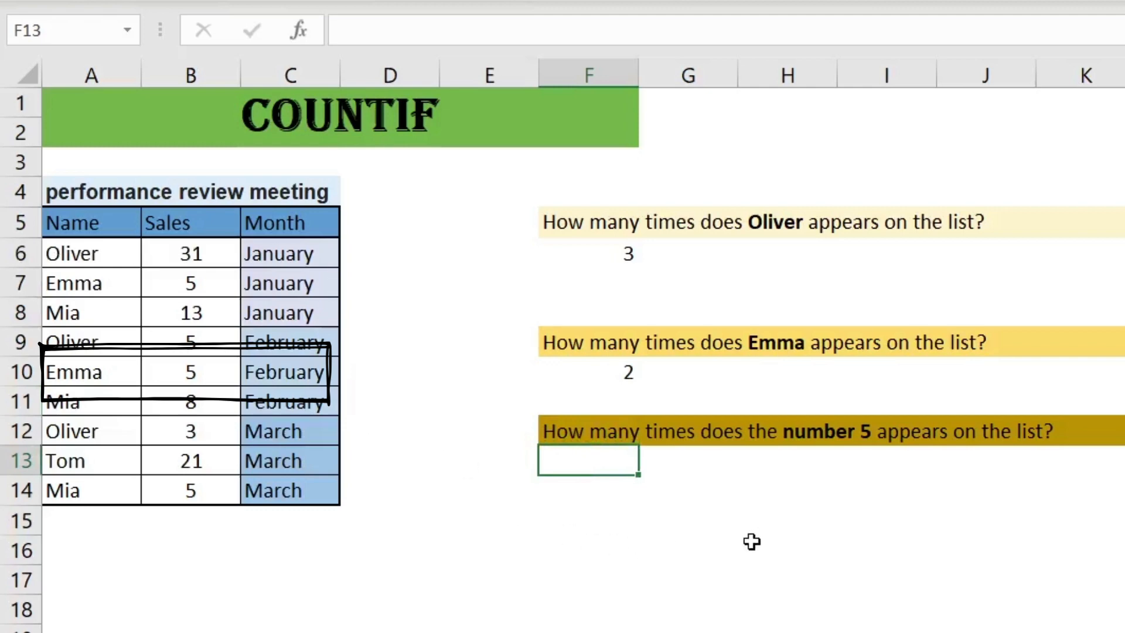
{"action": "type", "text": "="}
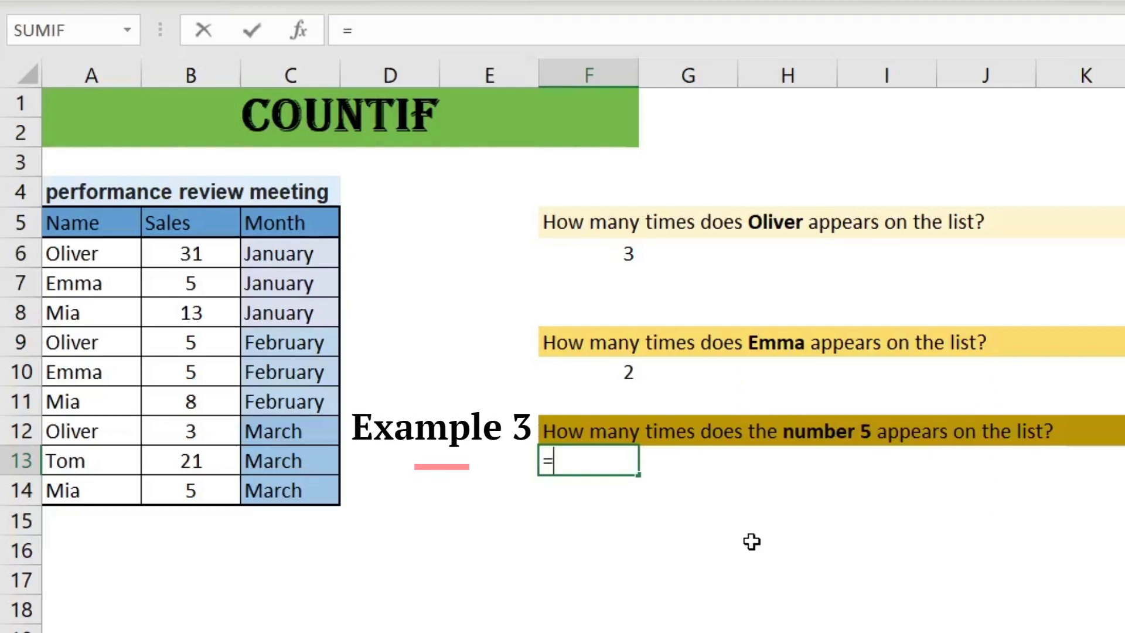
{"action": "type", "text": "COUNTIF"}
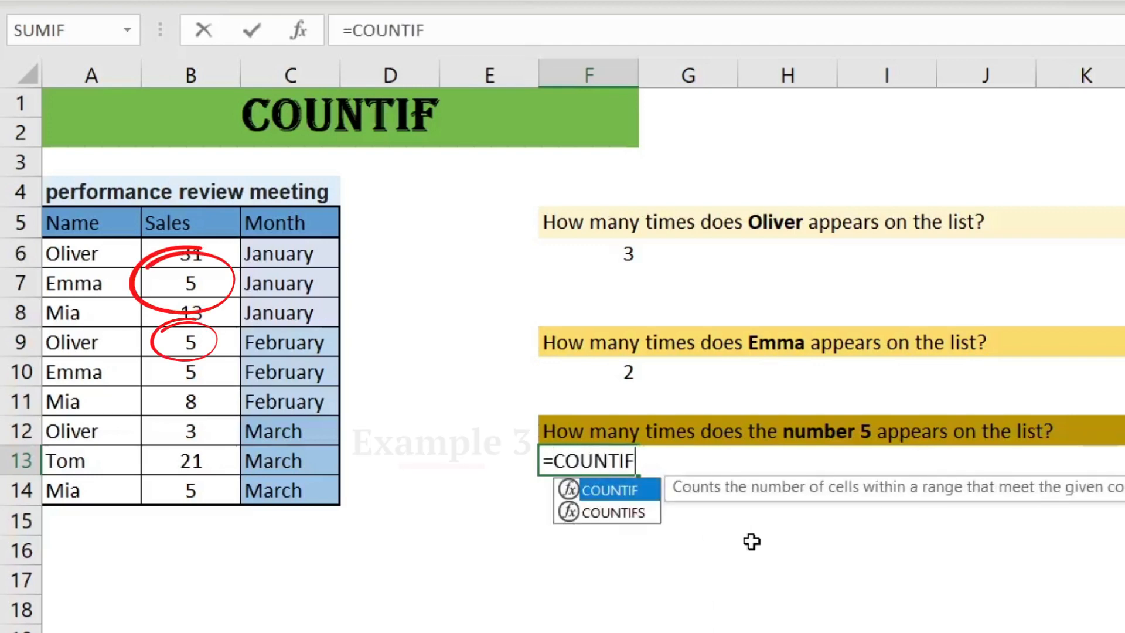
{"action": "type", "text": "("}
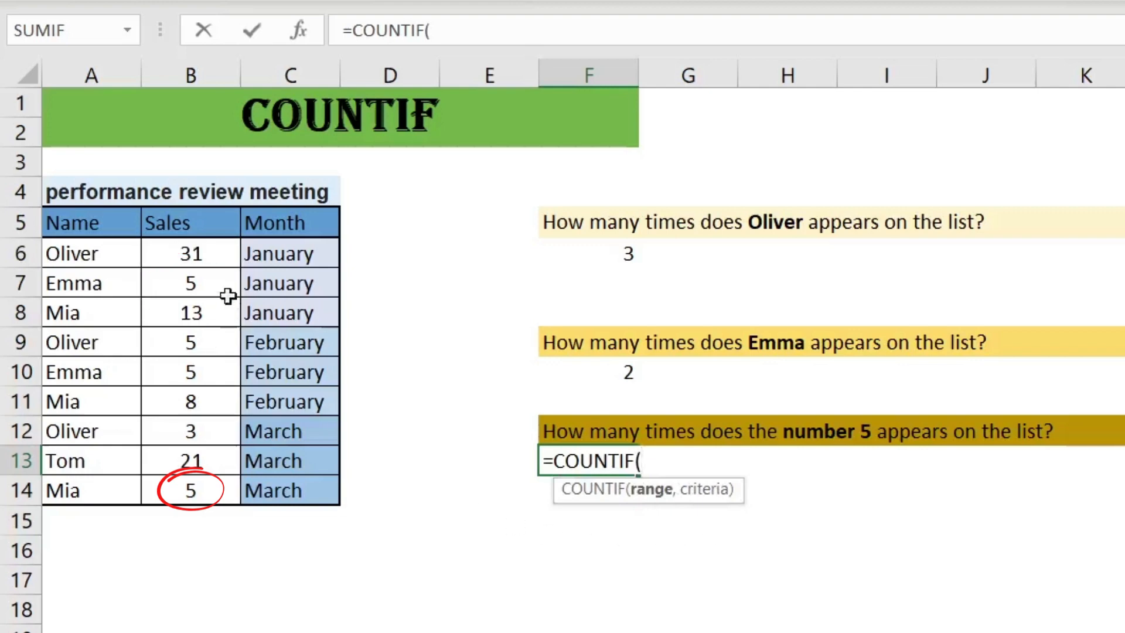
{"action": "left_click_drag", "start_coordinate": [192, 253], "coordinate": [191, 477]}
{"action": "type", "text": ","}
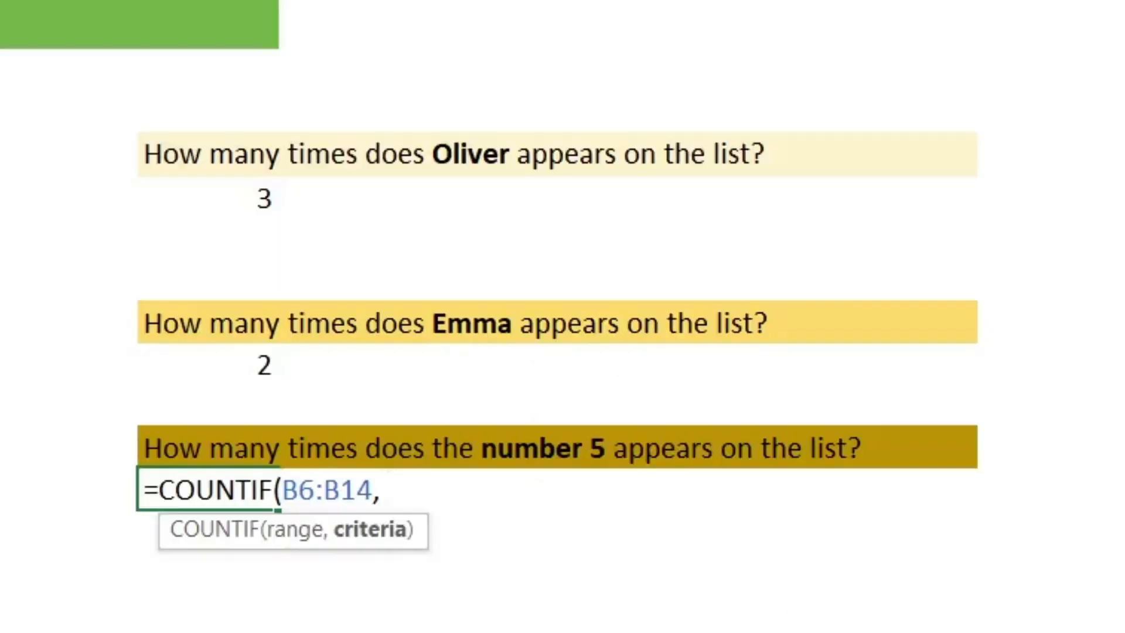
{"action": "type", "text": " 5"}
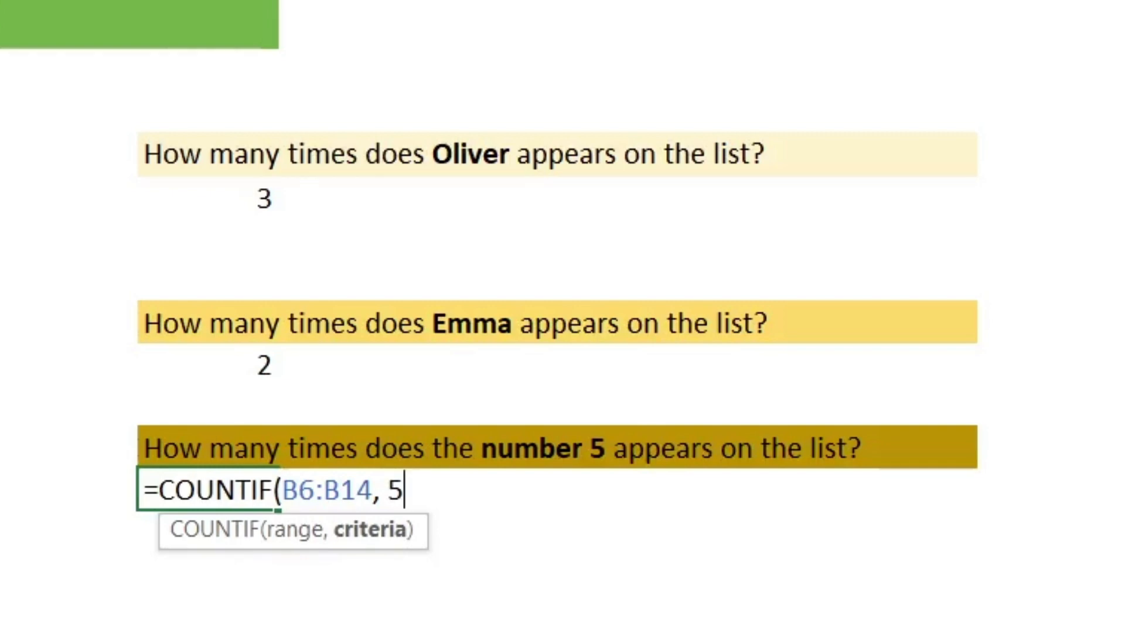
{"action": "type", "text": ")"}
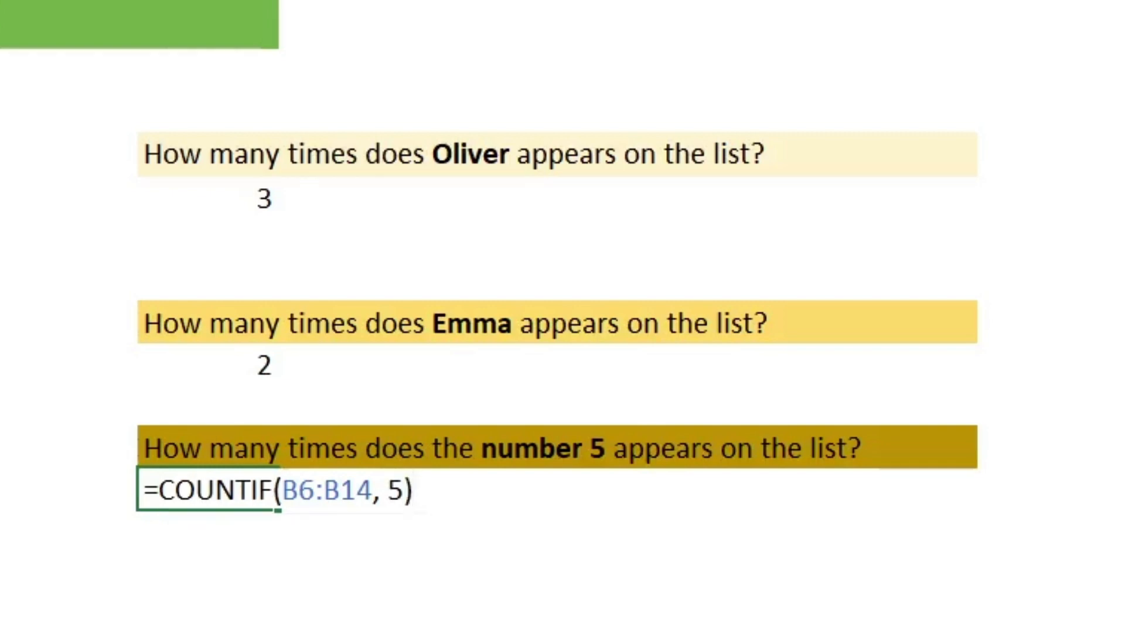
{"action": "key", "text": "Return"}
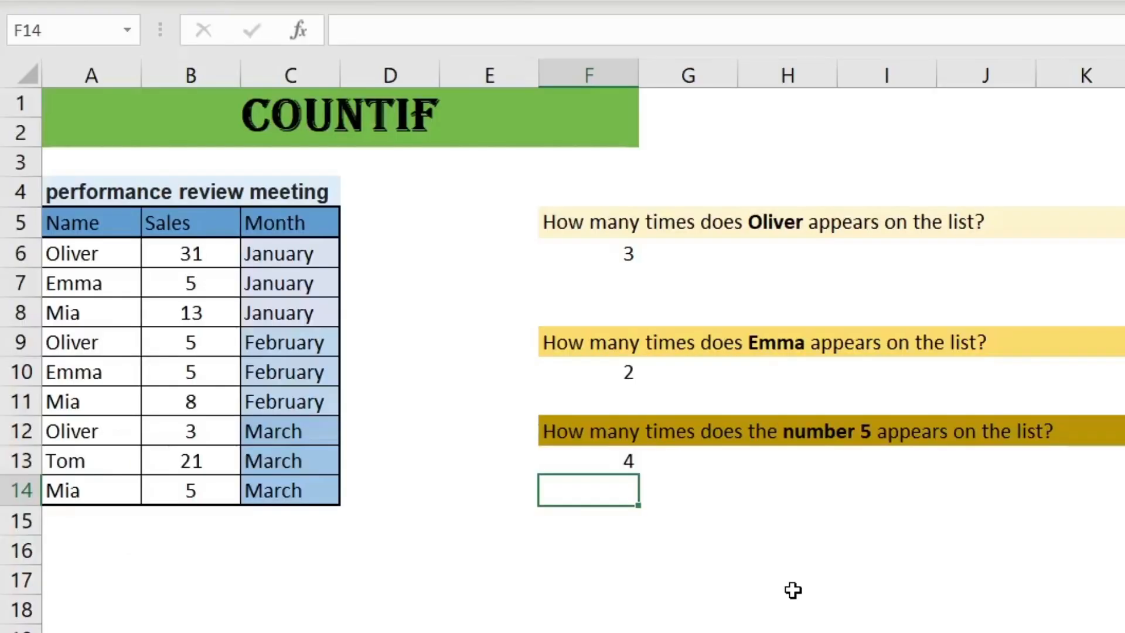
{"action": "left_click", "coordinate": [793, 590]}
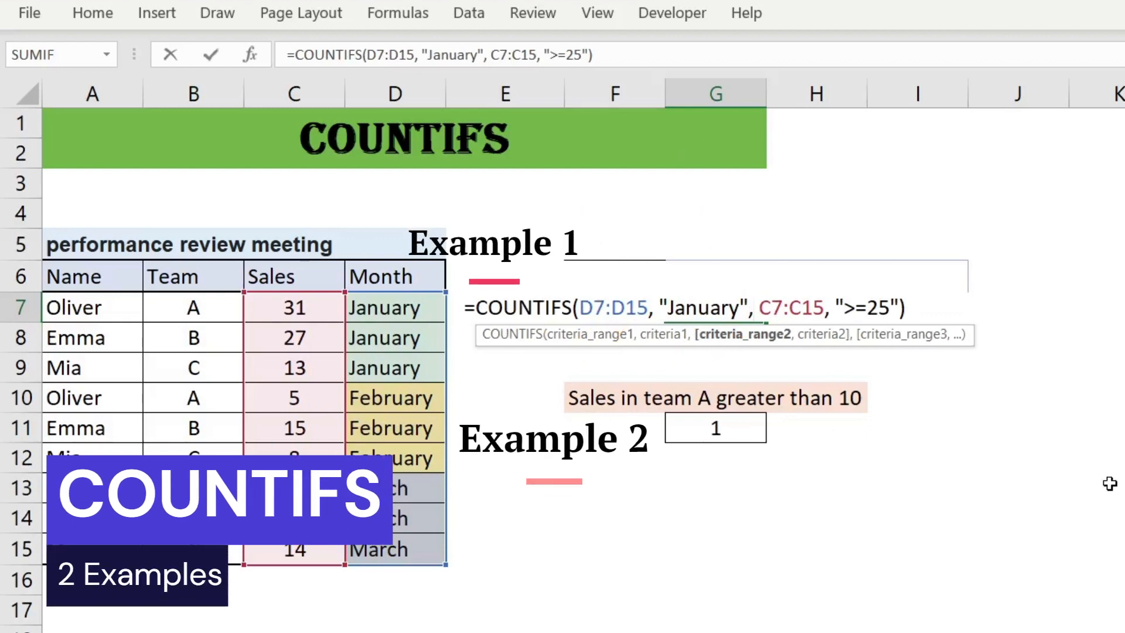
On the COUNTIFS sheet, leave the open G7 formula unchanged and inspect the existing formula in G11
{"action": "left_click", "coordinate": [747, 429]}
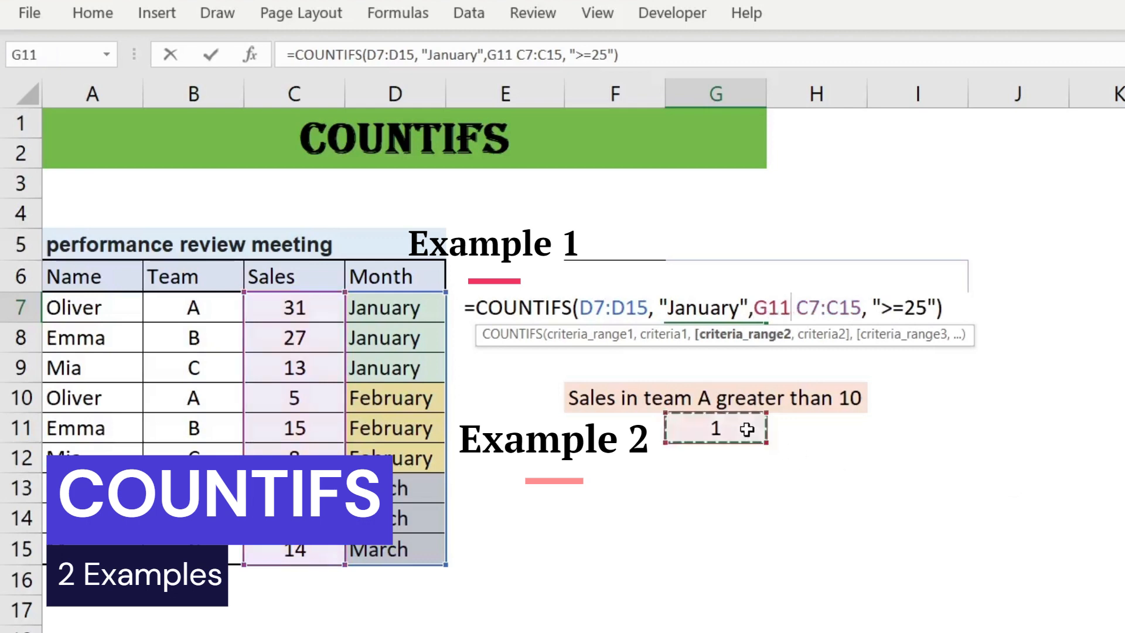
{"action": "key", "text": "Escape"}
{"action": "left_click", "coordinate": [746, 429]}
{"action": "double_click", "coordinate": [746, 429]}
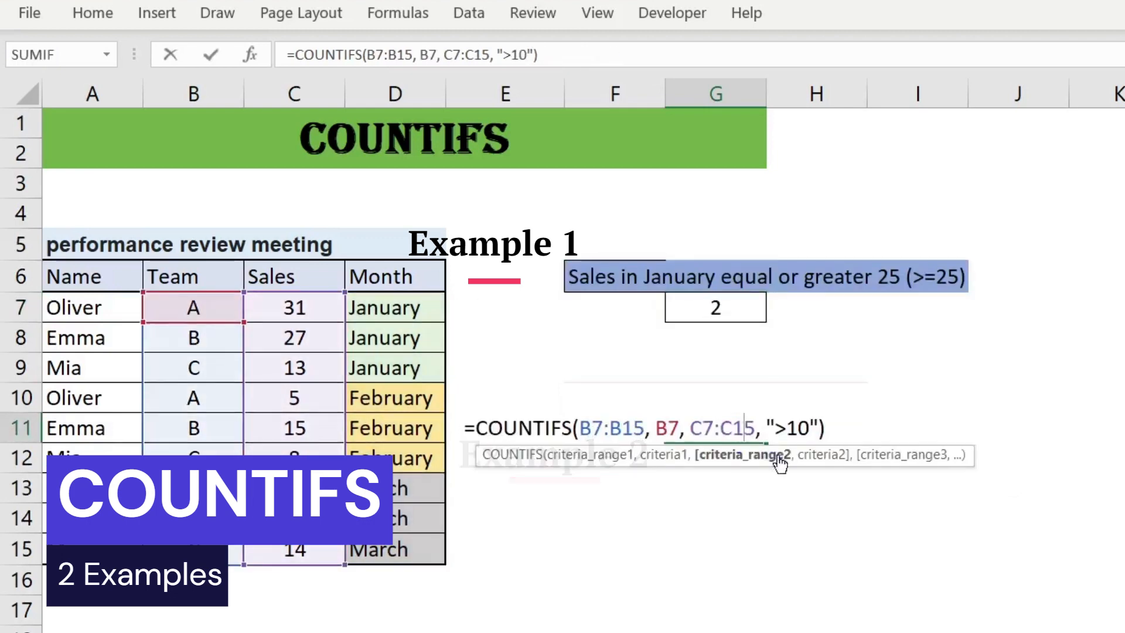
{"action": "key", "text": "Escape"}
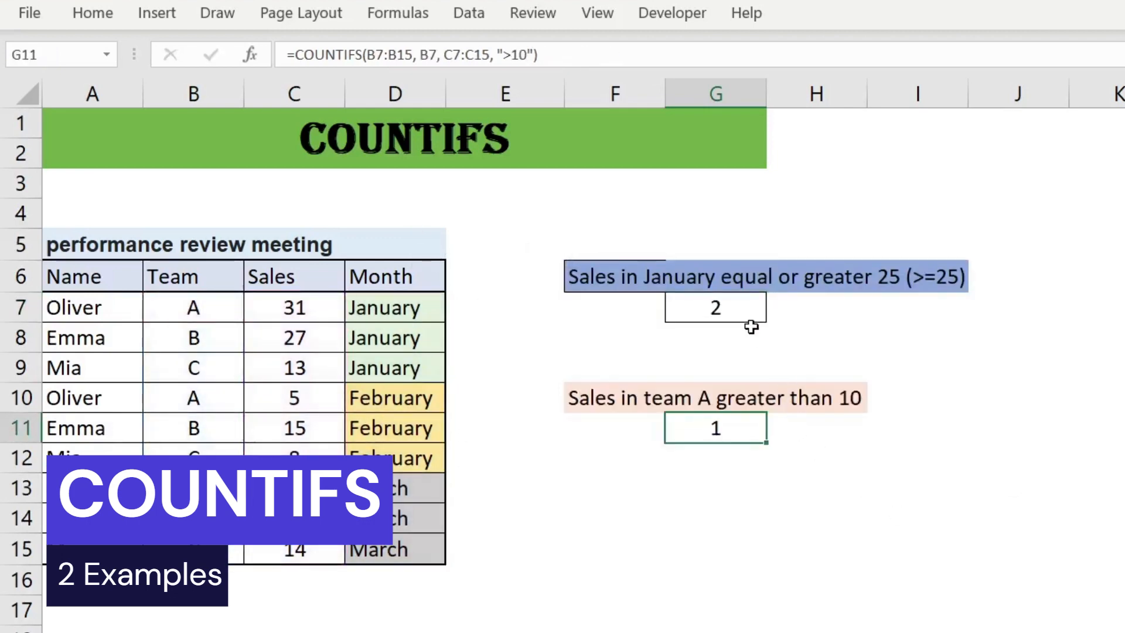
Clear the existing formulas from answer cells G7 and G11
{"action": "left_click", "coordinate": [742, 311]}
{"action": "key", "text": "Delete"}
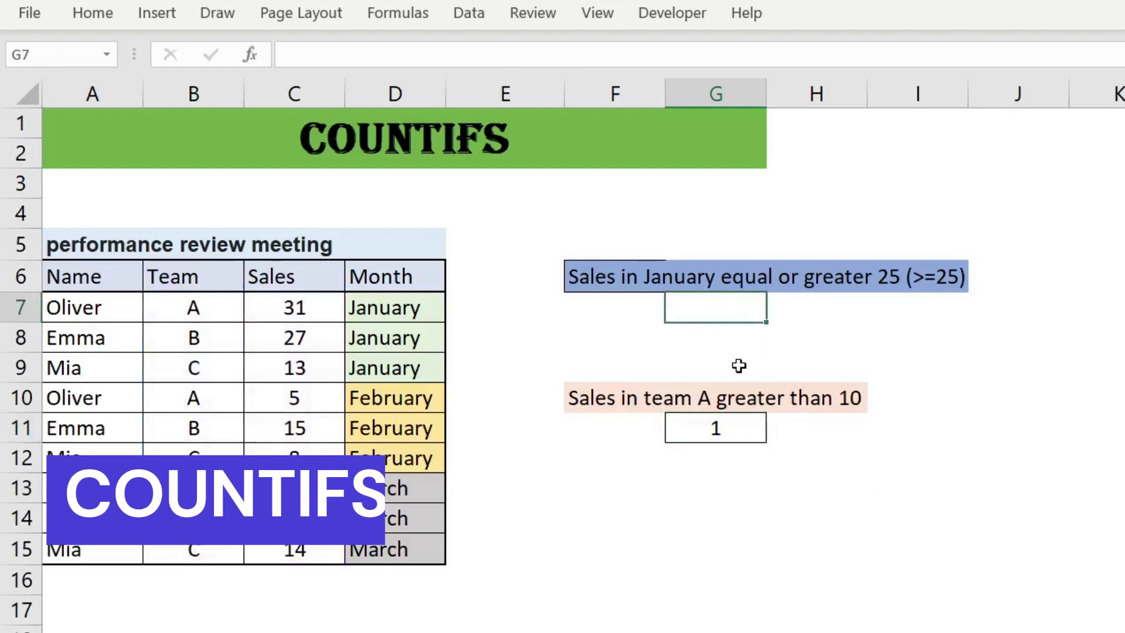
{"action": "left_click", "coordinate": [739, 429]}
{"action": "key", "text": "Delete"}
In G7, start a COUNTIFS formula with the Month range D7:D15 and "January" as the first criterion
{"action": "left_click", "coordinate": [732, 311]}
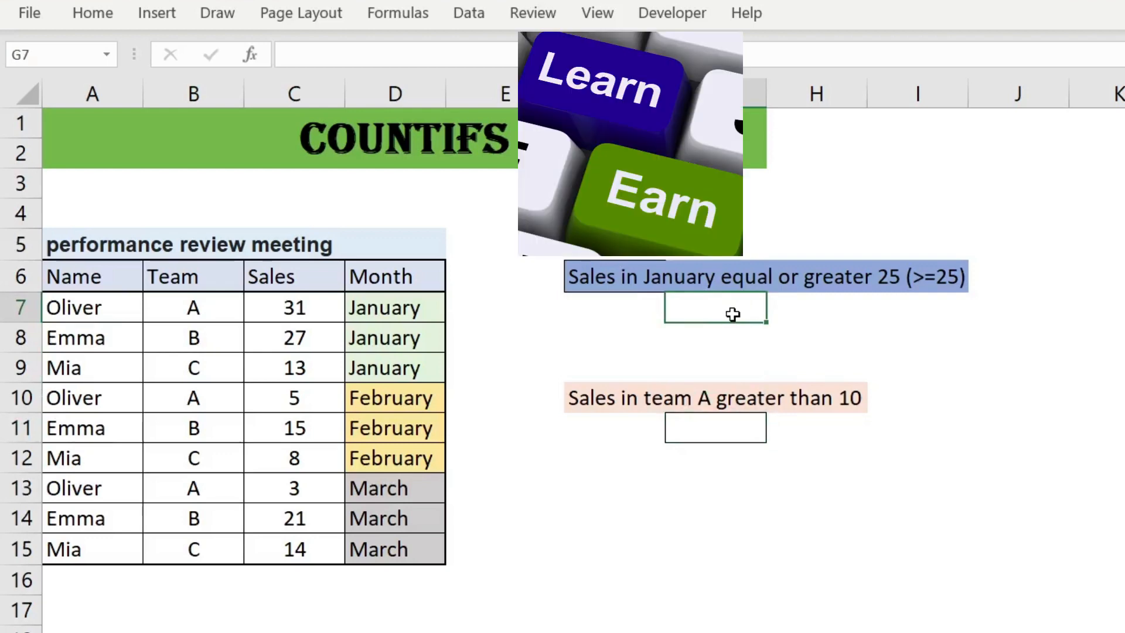
{"action": "double_click", "coordinate": [733, 314]}
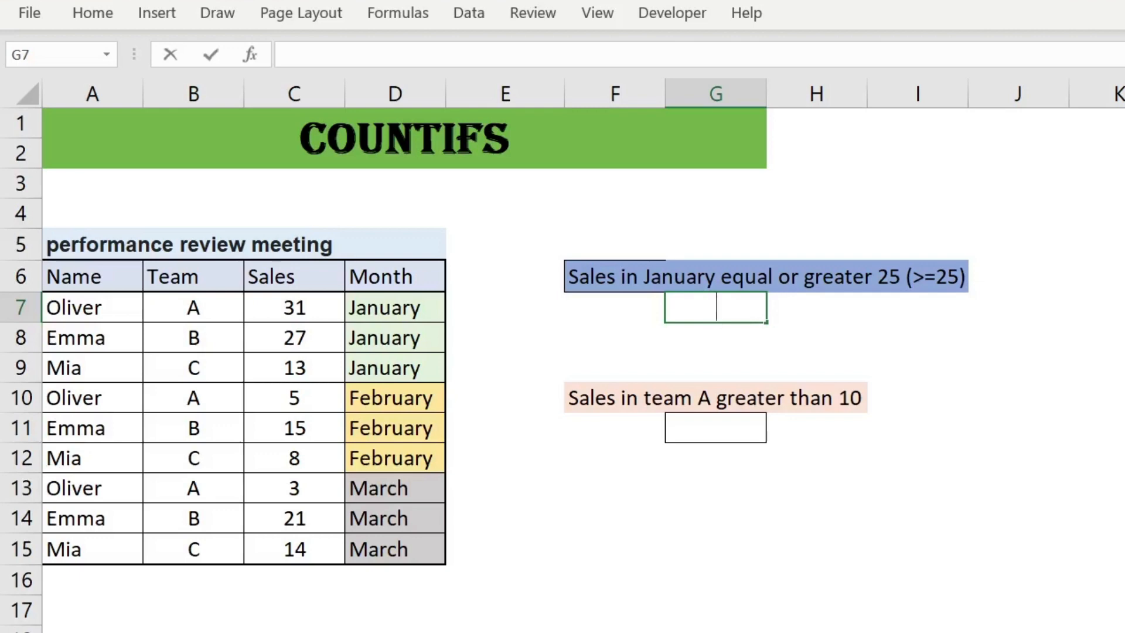
{"action": "type", "text": "="}
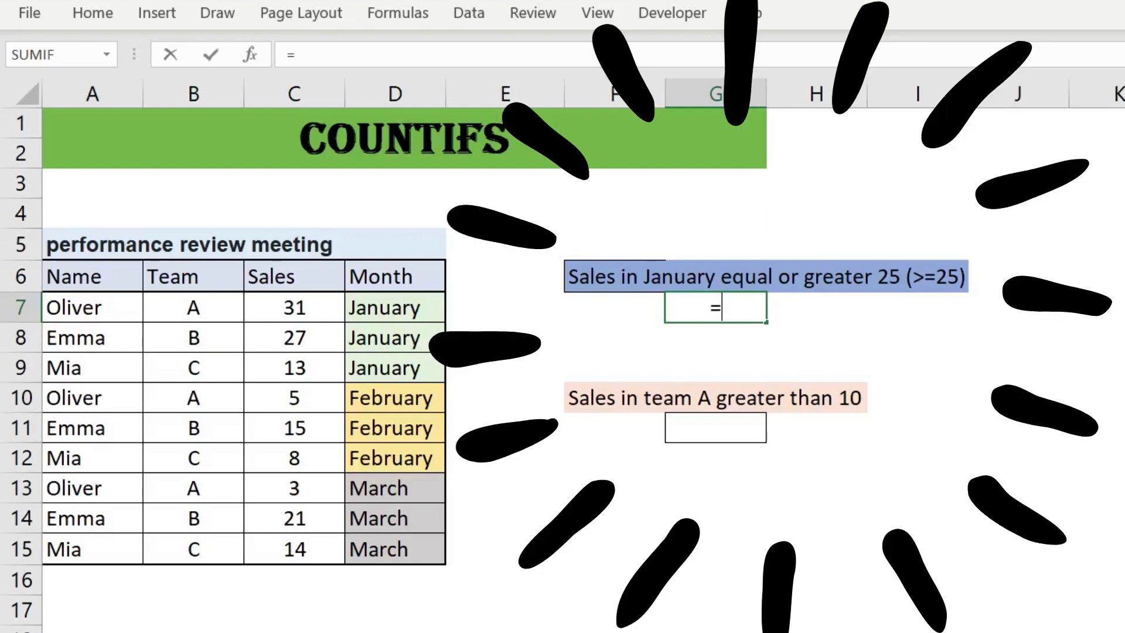
{"action": "type", "text": "C"}
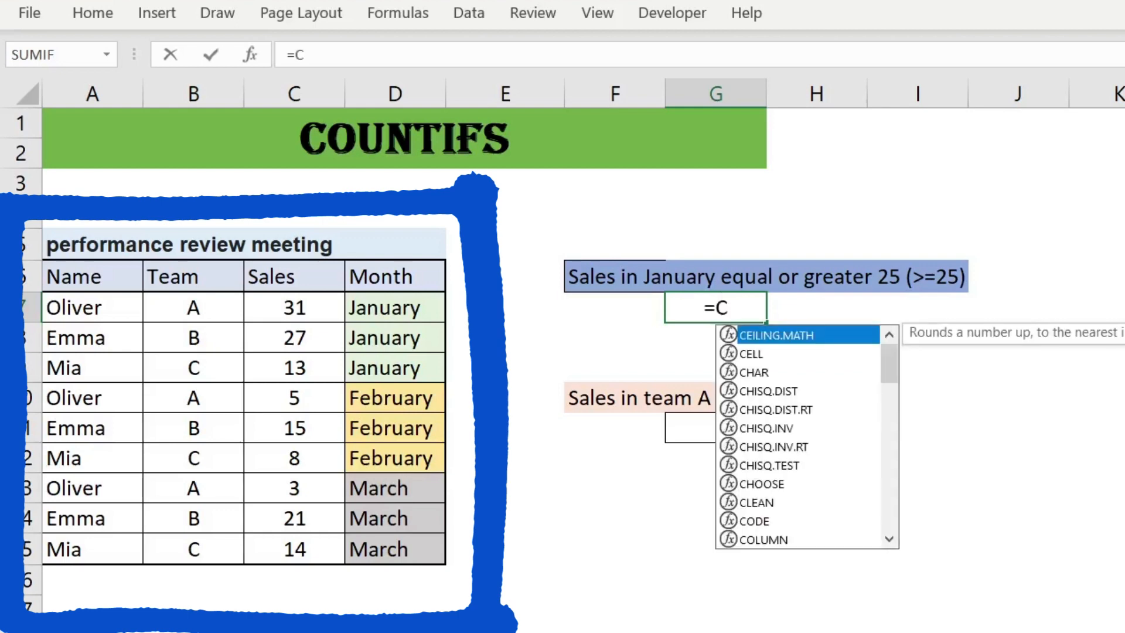
{"action": "type", "text": "OU"}
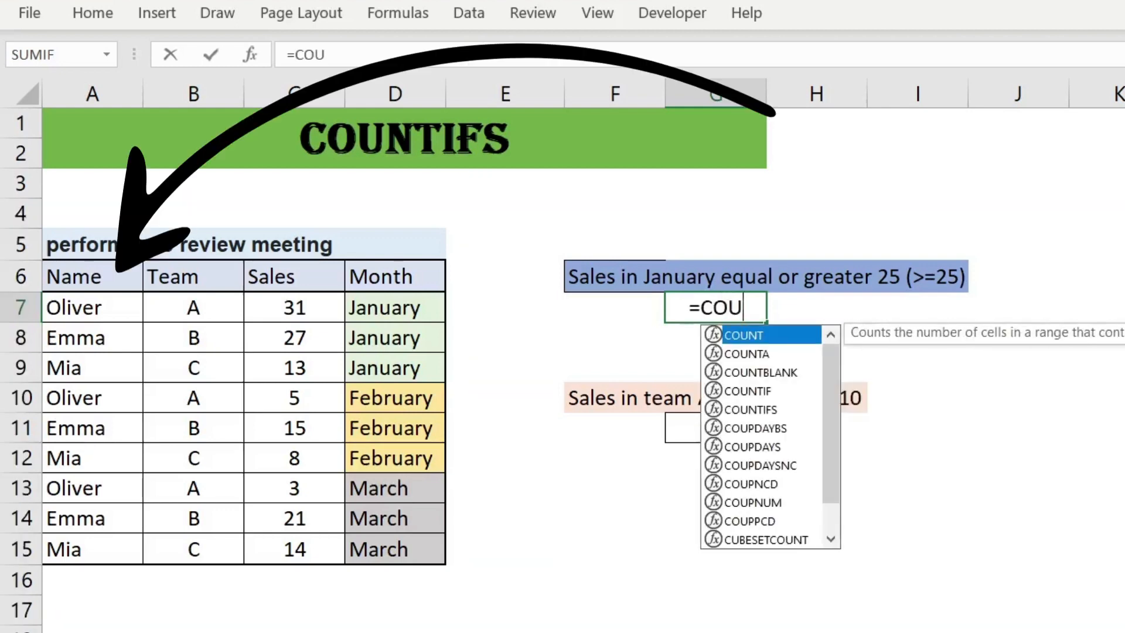
{"action": "type", "text": "NTI"}
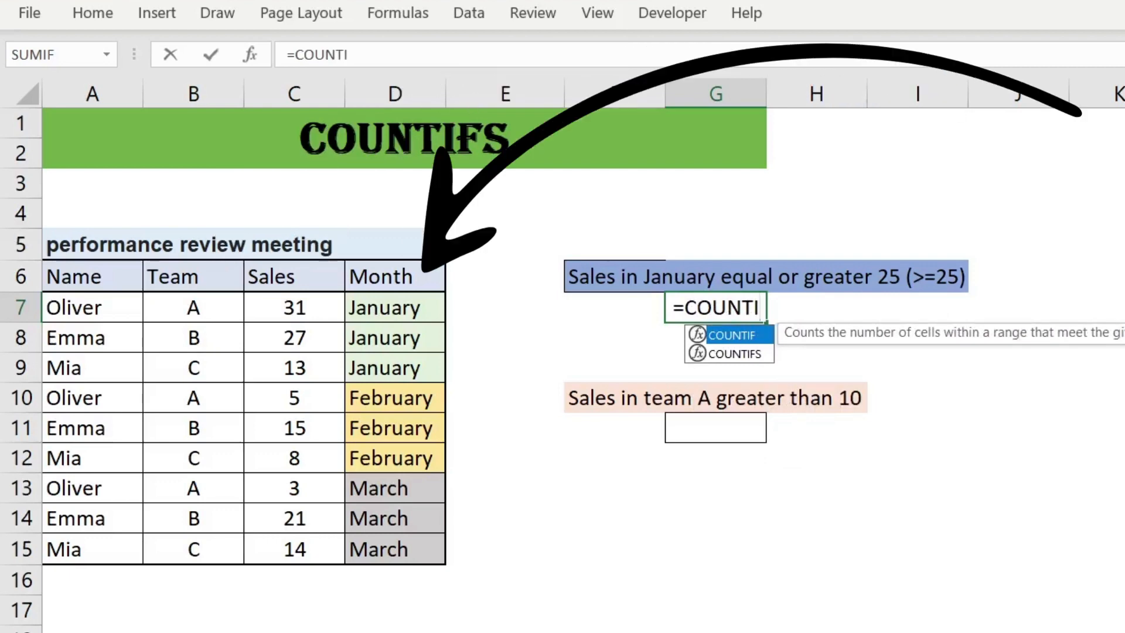
{"action": "type", "text": "FS"}
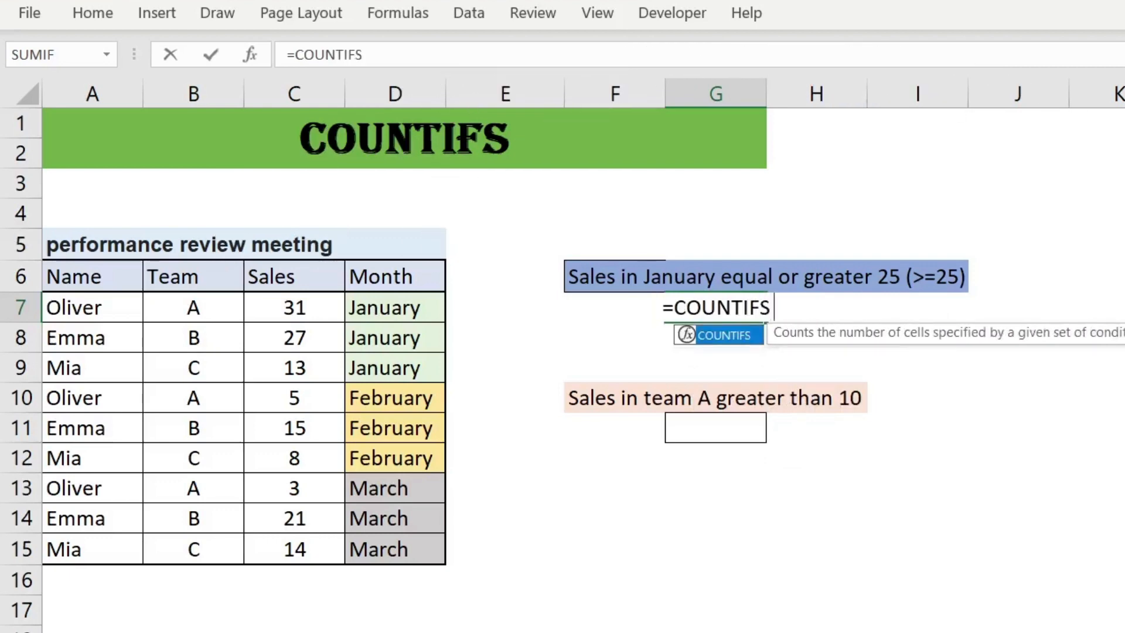
{"action": "type", "text": "("}
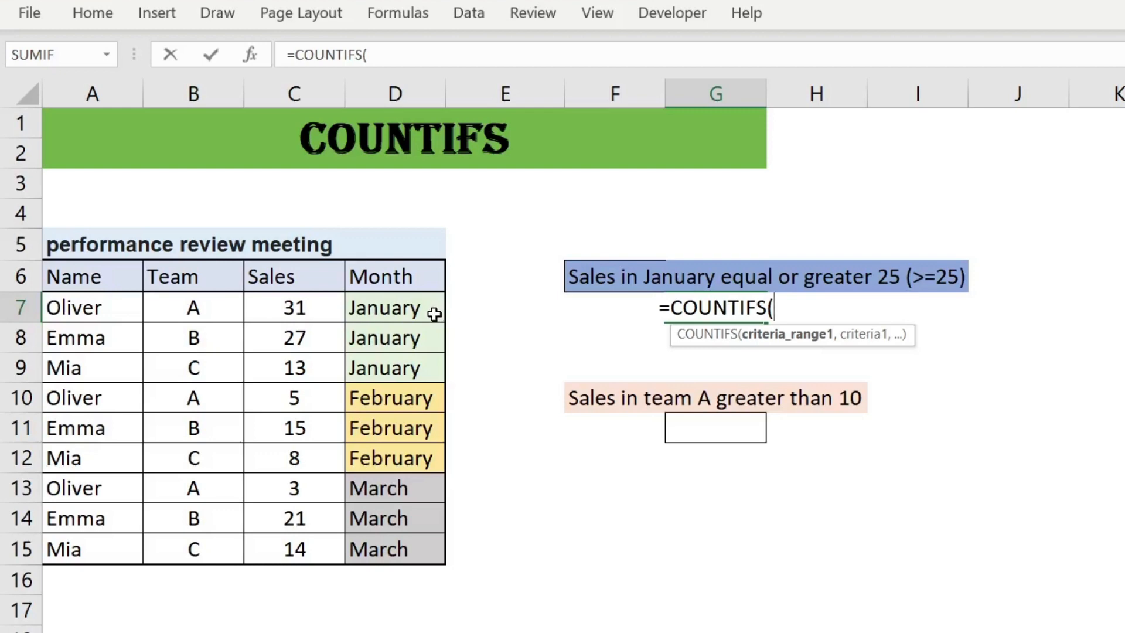
{"action": "left_click_drag", "start_coordinate": [431, 311], "coordinate": [422, 547]}
{"action": "type", "text": ", \"J"}
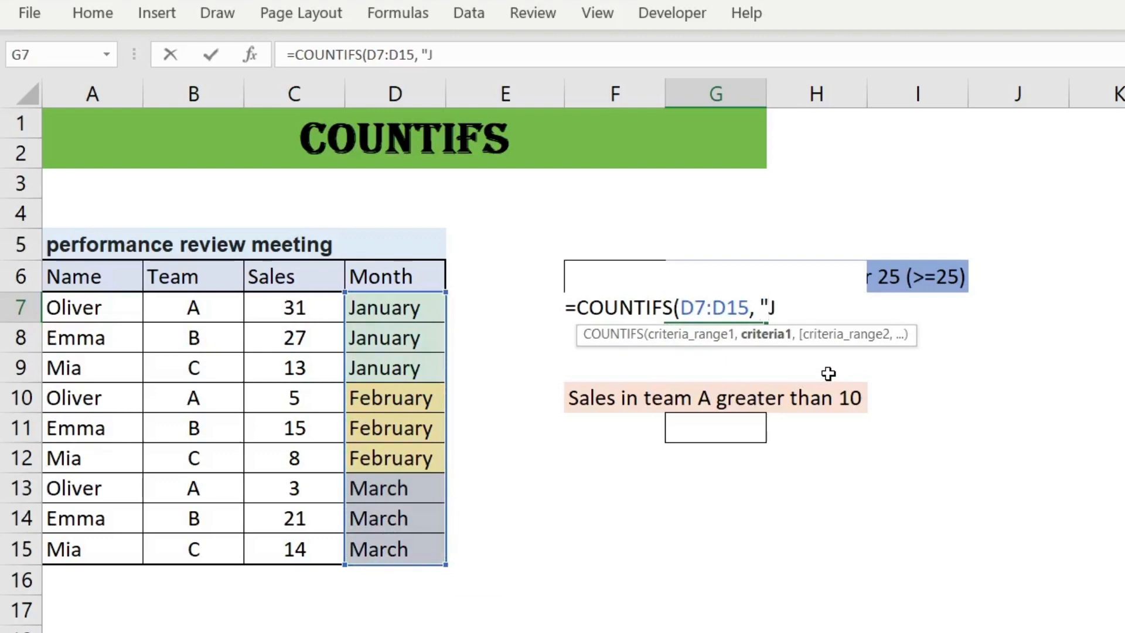
{"action": "type", "text": "anuary"}
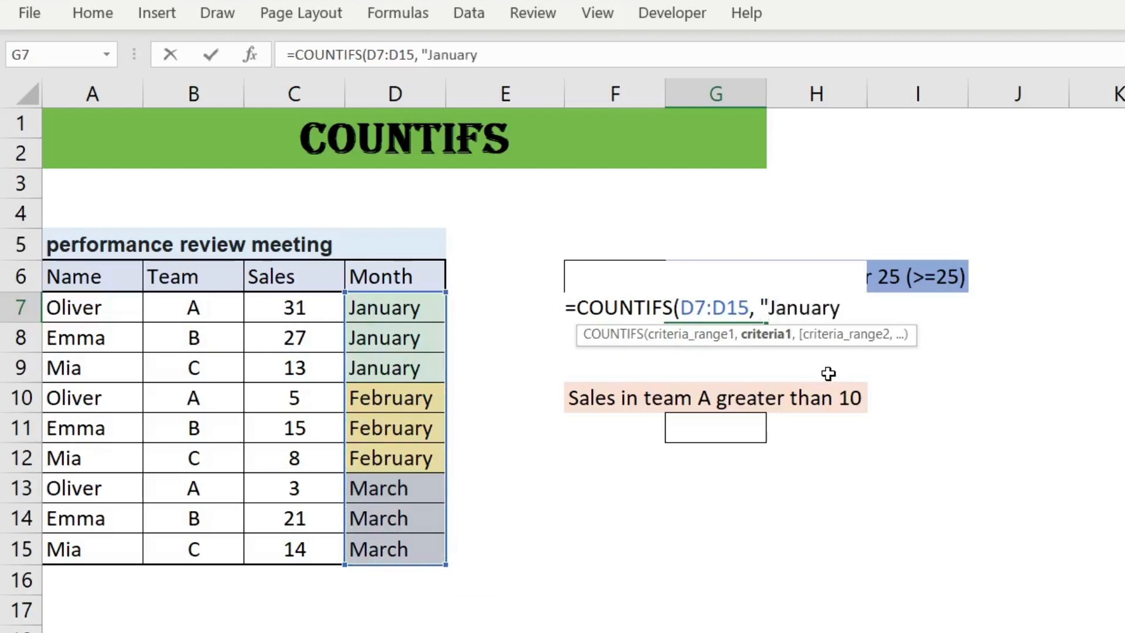
{"action": "type", "text": "\","}
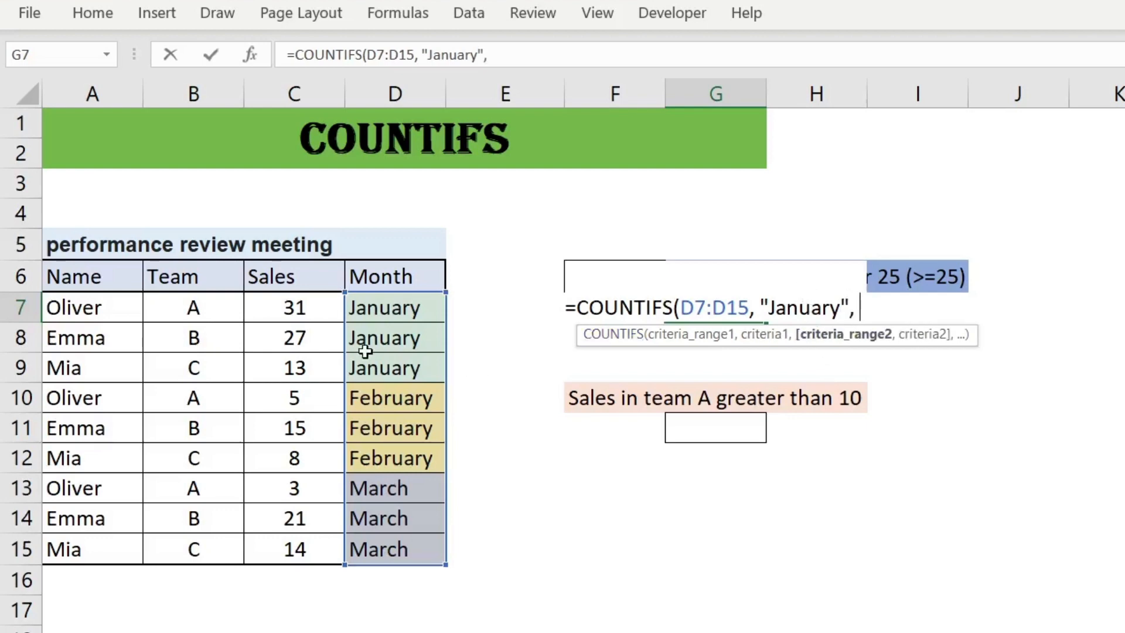
Complete the G7 formula with the Sales range C7:C15 and ">=25" as the second criterion, and enter it
{"action": "left_click", "coordinate": [312, 314]}
{"action": "mouse_move", "coordinate": [311, 314]}
{"action": "left_mouse_down"}
{"action": "mouse_move", "coordinate": [304, 495]}
{"action": "mouse_move", "coordinate": [314, 550]}
{"action": "left_mouse_up"}
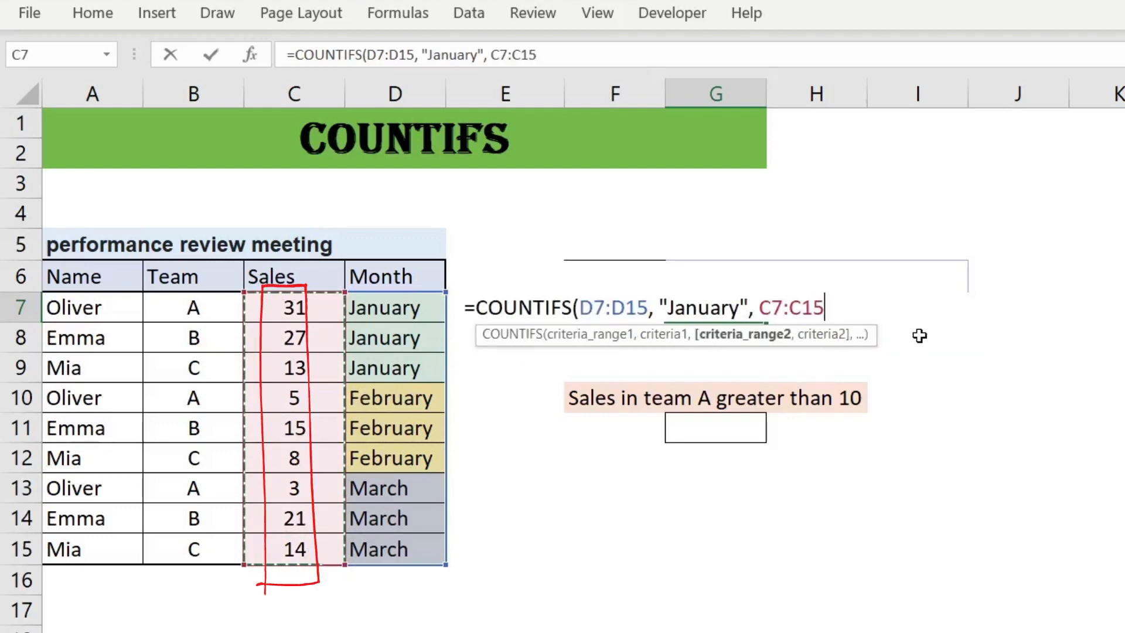
{"action": "type", "text": ", \""}
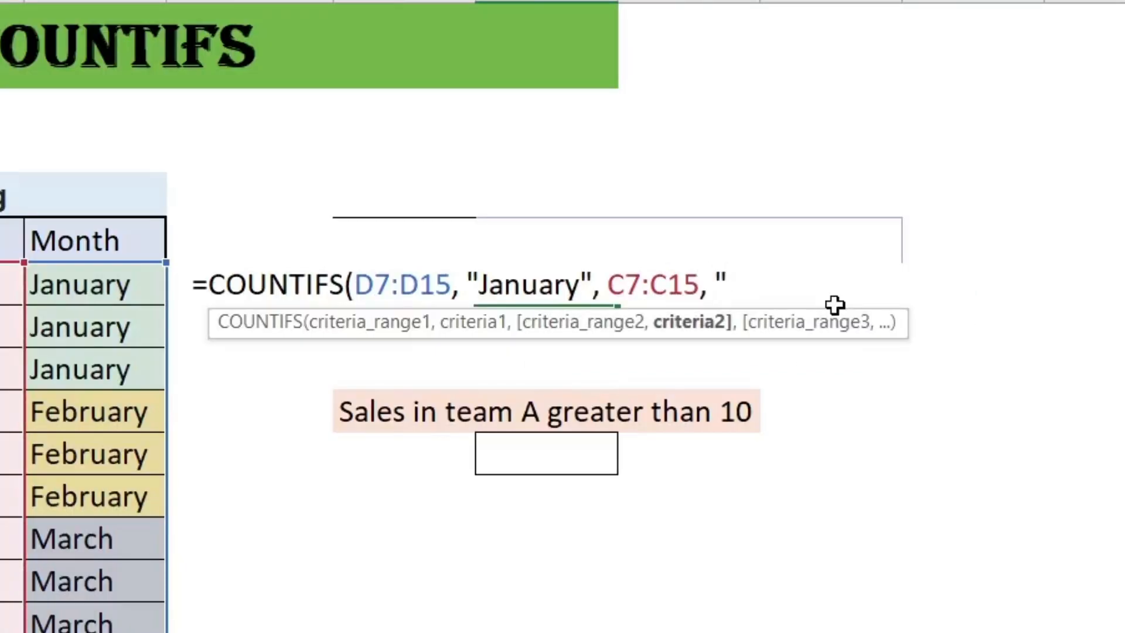
{"action": "type", "text": ">=25"}
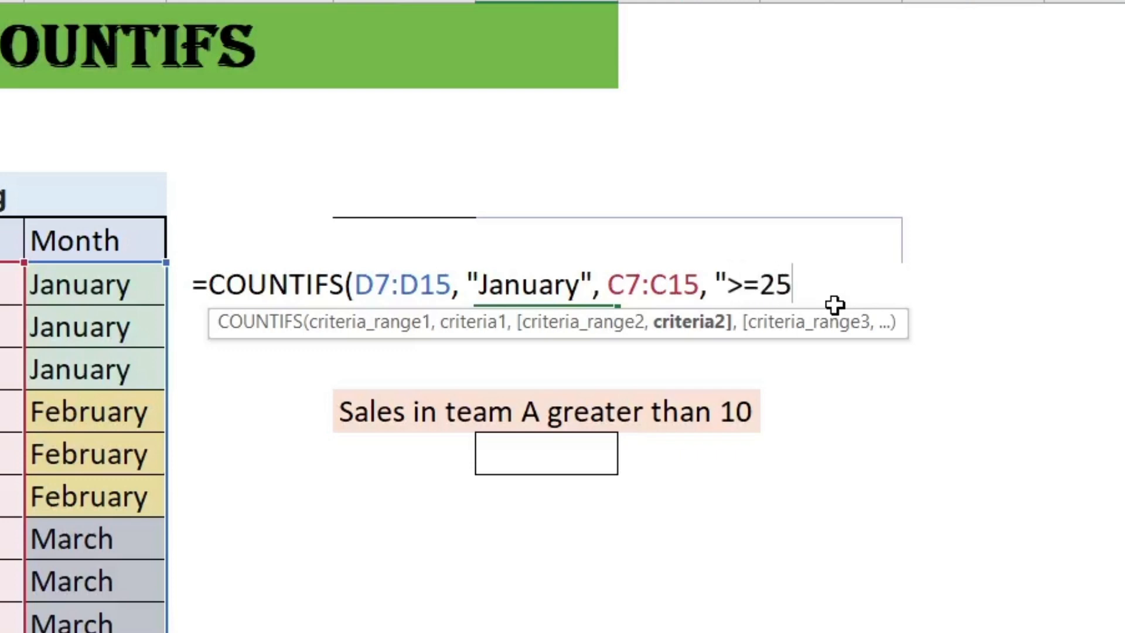
{"action": "type", "text": "\")"}
{"action": "key", "text": "Return"}
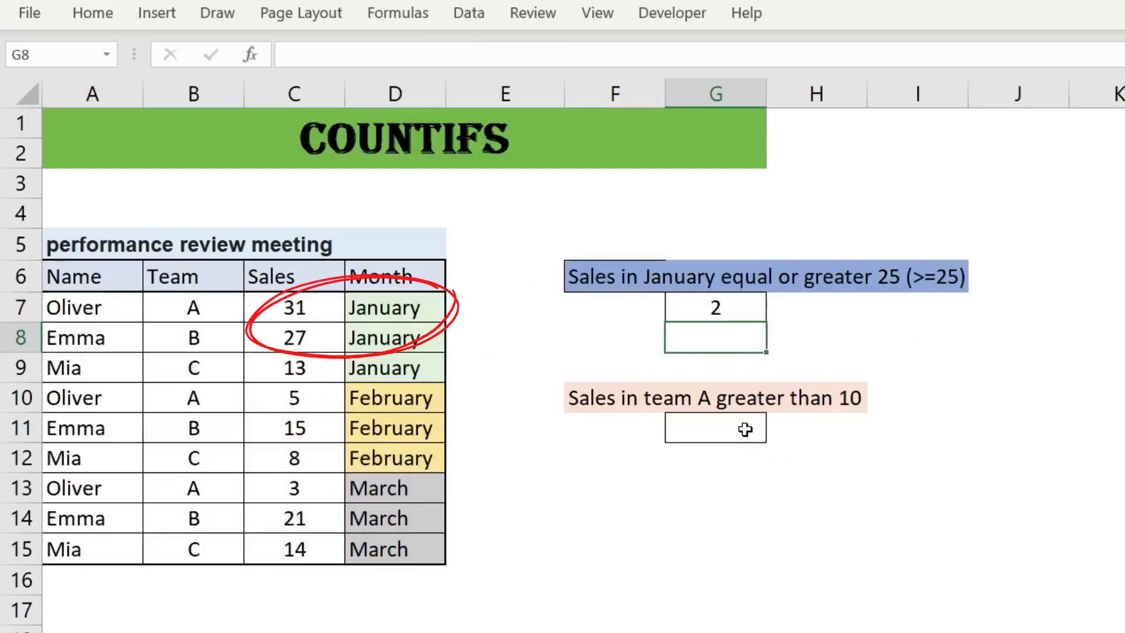
In G11, start a COUNTIFS formula with the Team range B7:B15 and "A" as the first criterion
{"action": "double_click", "coordinate": [745, 430]}
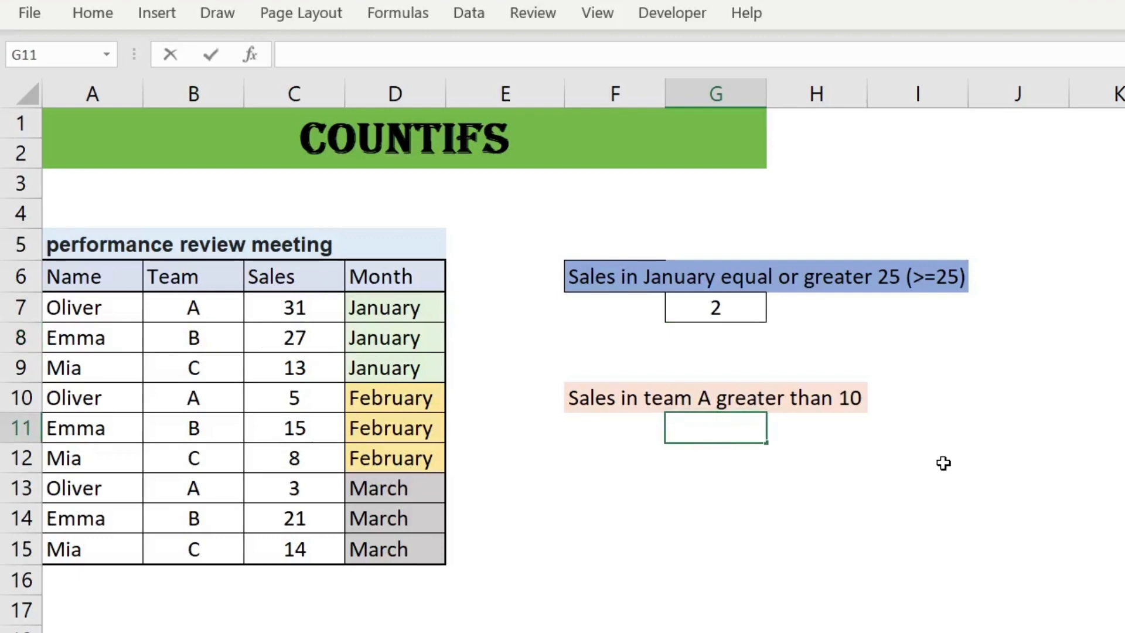
{"action": "type", "text": "=COUNTI"}
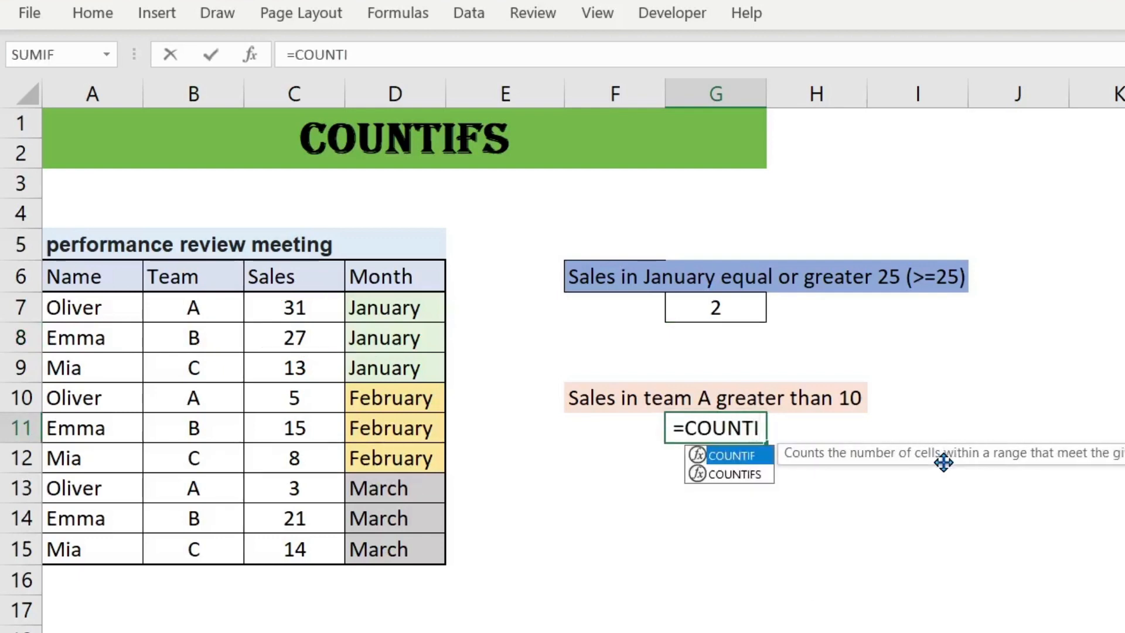
{"action": "type", "text": "FS"}
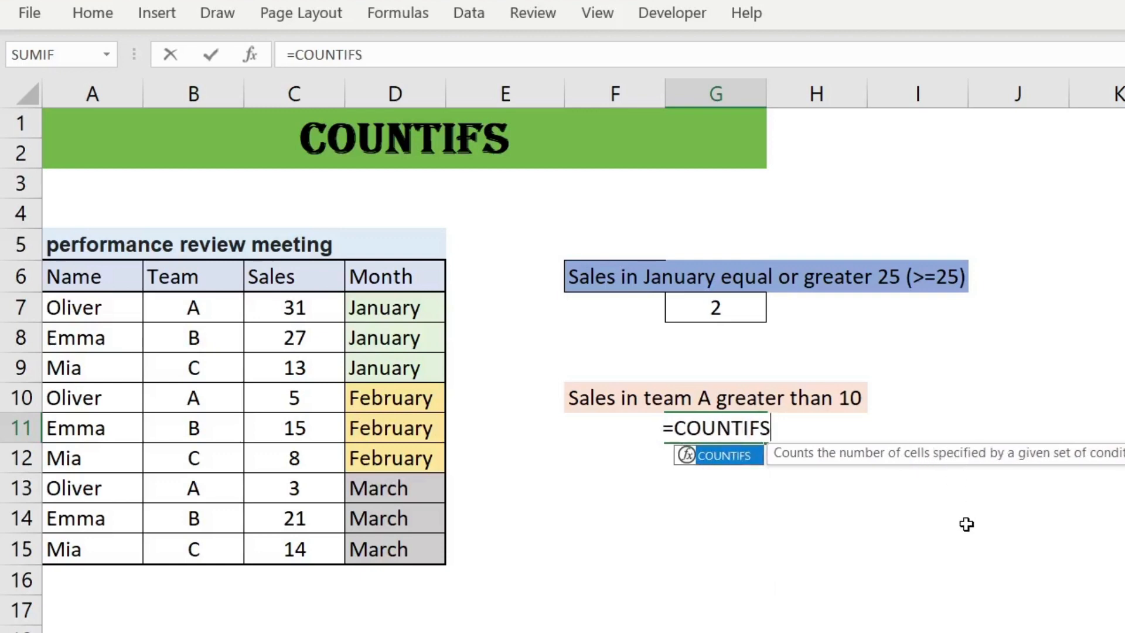
{"action": "type", "text": "("}
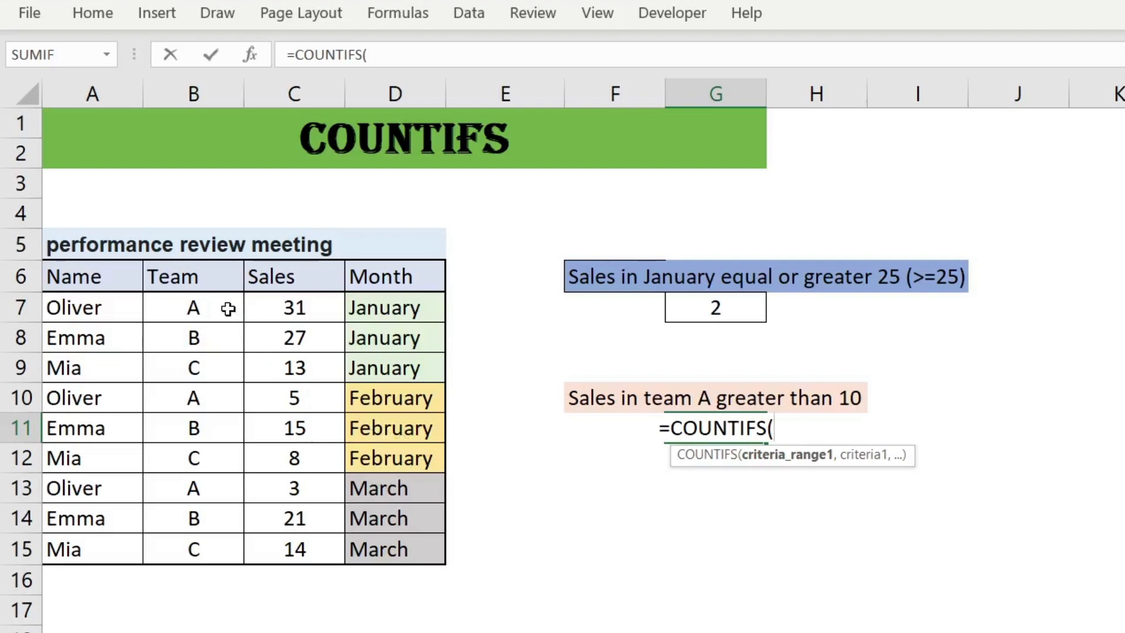
{"action": "left_click_drag", "start_coordinate": [225, 310], "coordinate": [228, 542]}
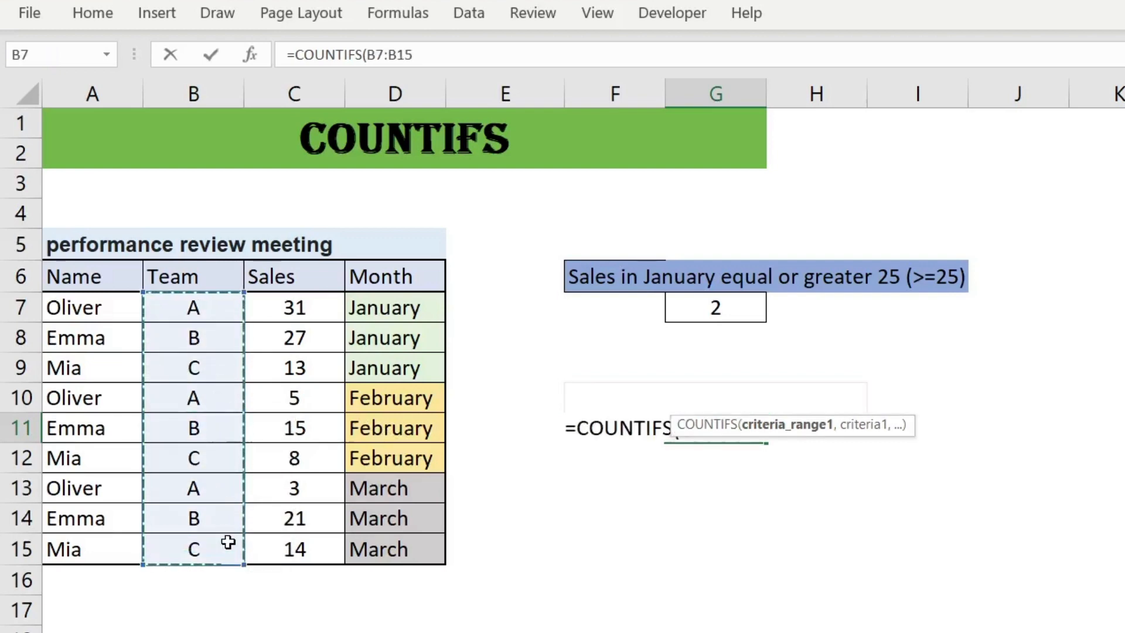
{"action": "type", "text": ","}
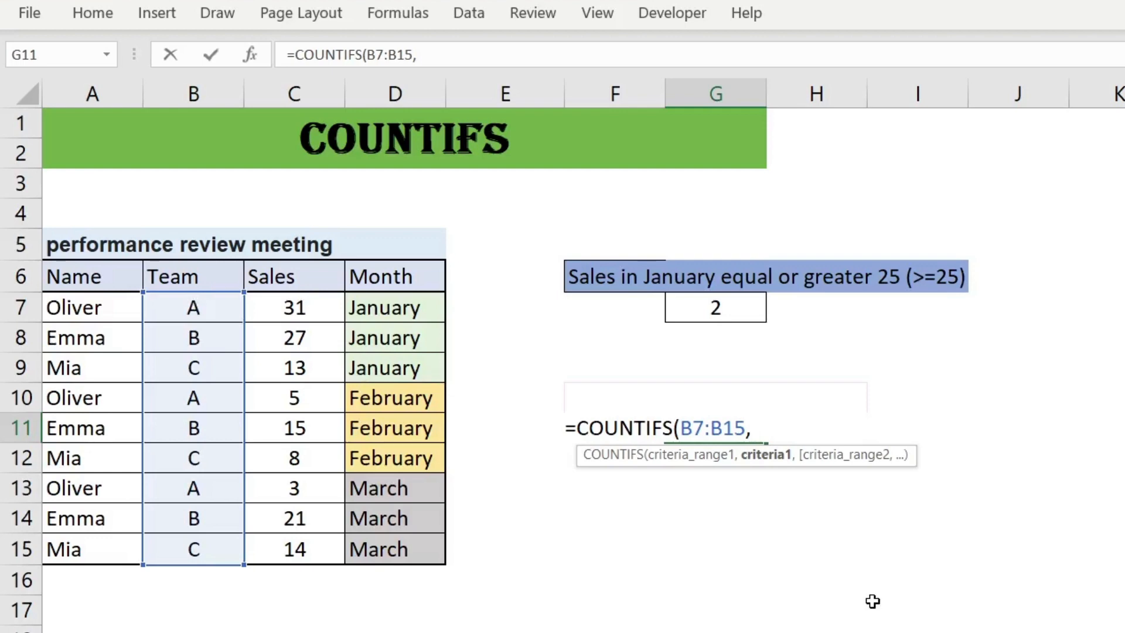
{"action": "type", "text": "A\","}
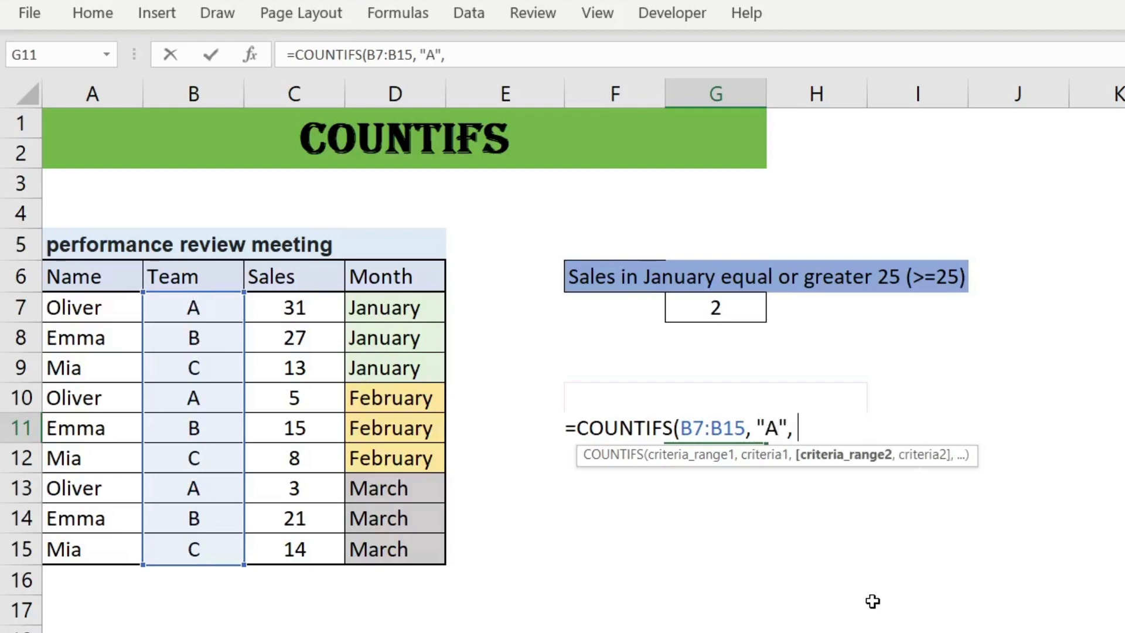
Complete the G11 formula with the Sales range C7:C15 and ">10" as the second criterion, and enter it
{"action": "left_click_drag", "start_coordinate": [296, 310], "coordinate": [301, 537]}
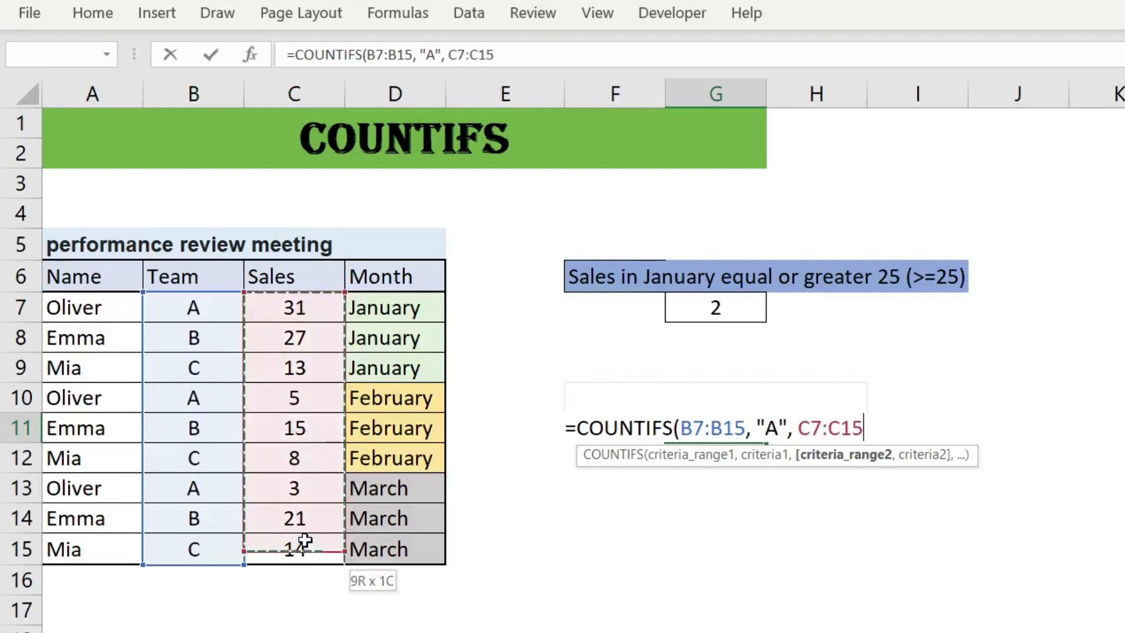
{"action": "type", "text": ","}
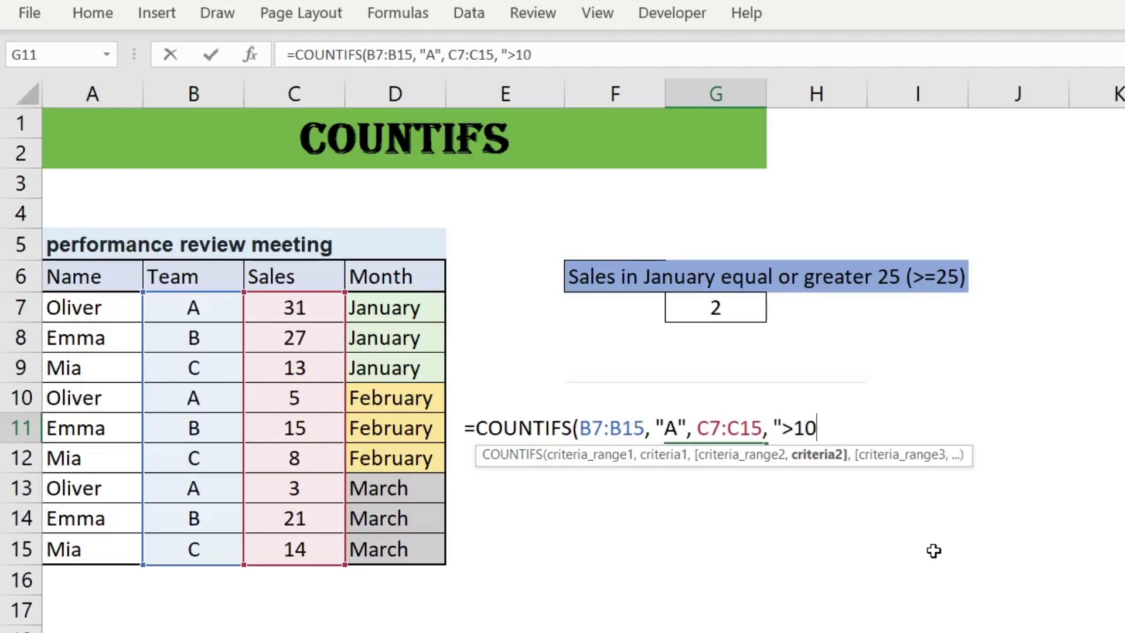
{"action": "type", "text": "\">10\")"}
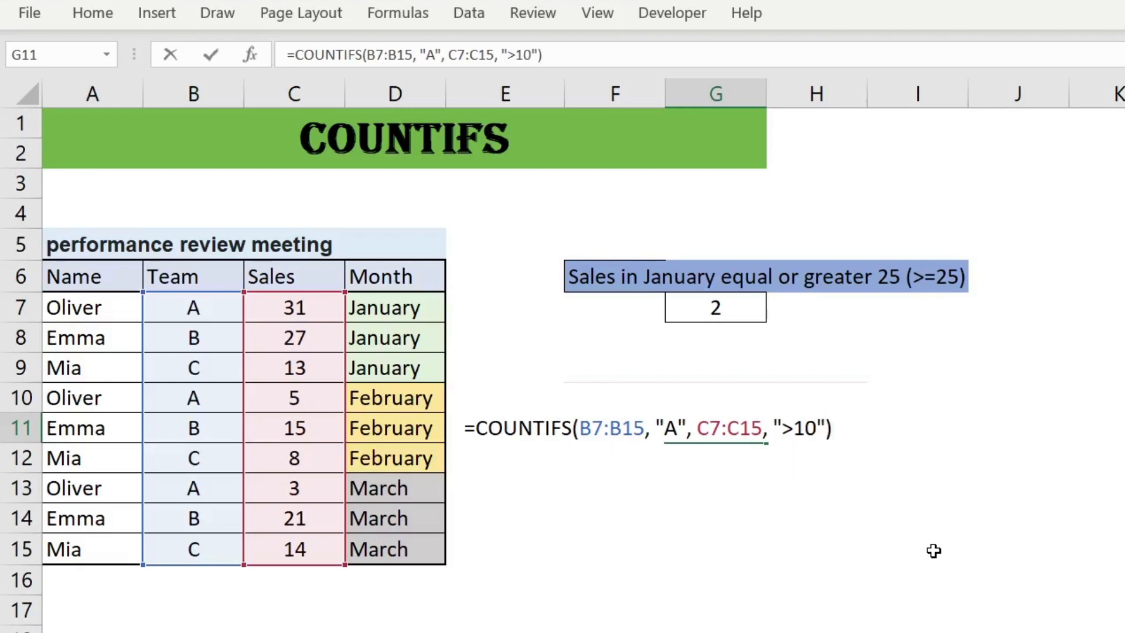
{"action": "key", "text": "Return"}
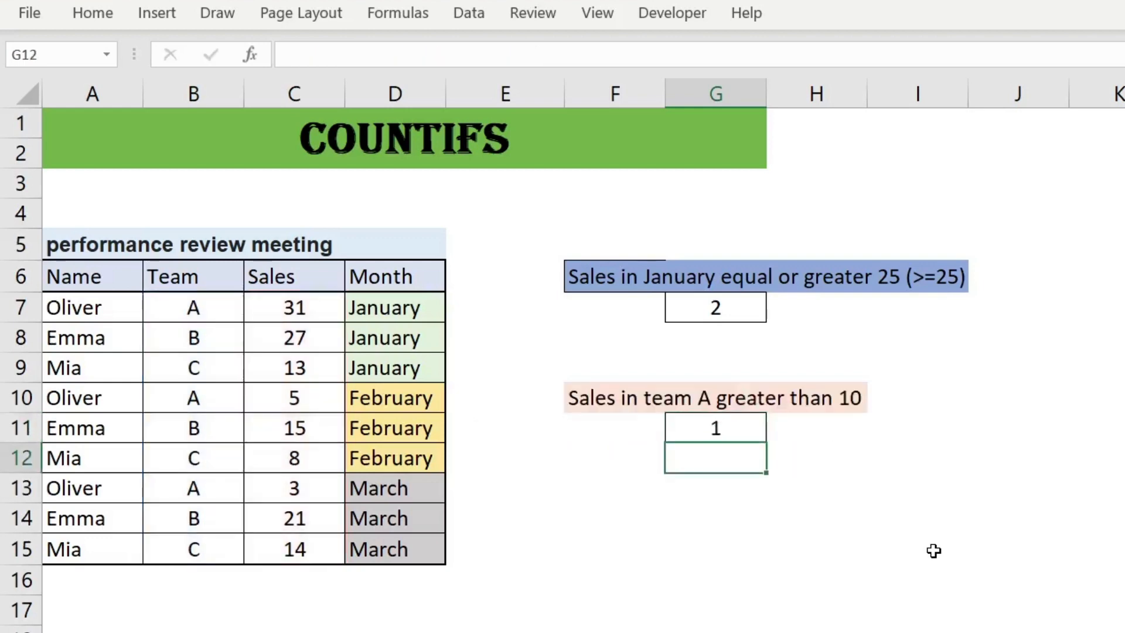
Review the arguments of the COUNTIFS formula in G11 and leave it unchanged
{"action": "left_click", "coordinate": [749, 609]}
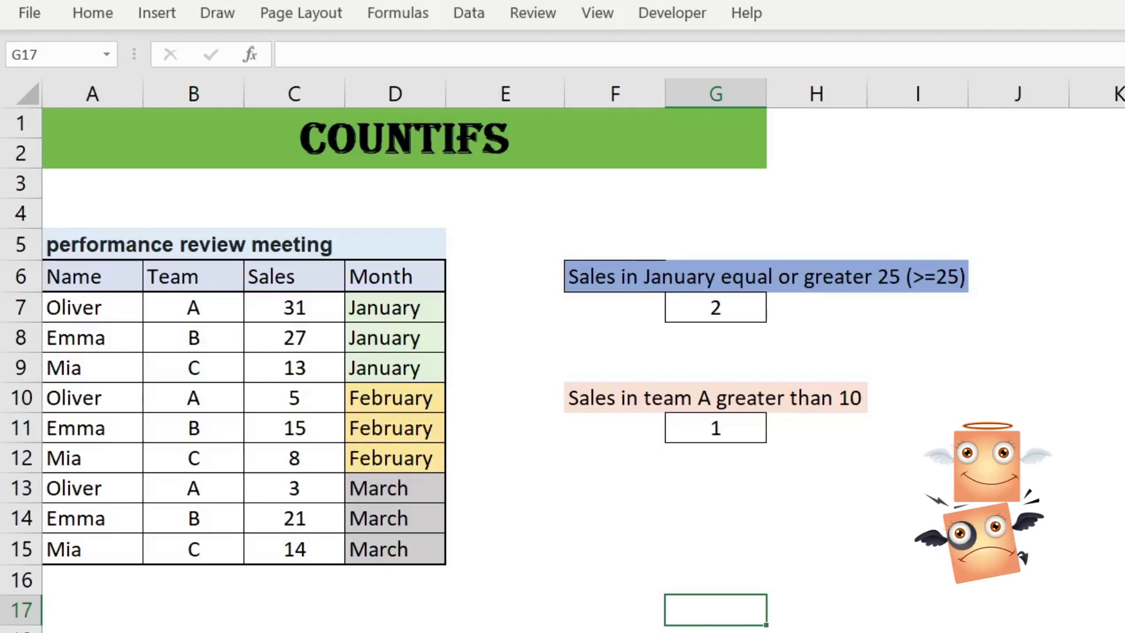
{"action": "double_click", "coordinate": [727, 428]}
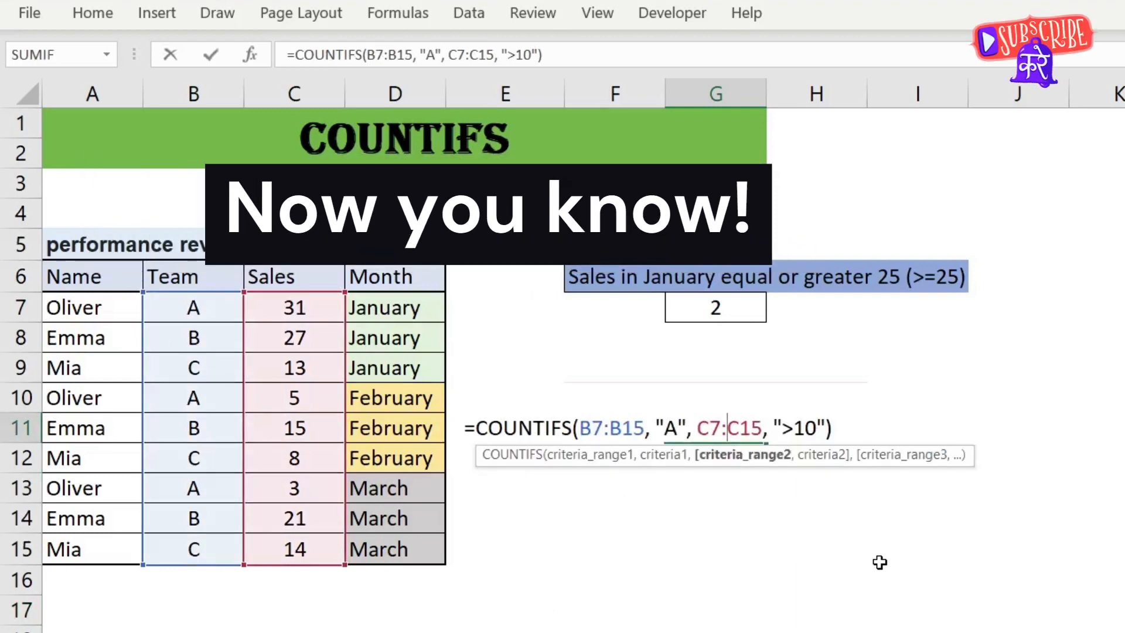
{"action": "key", "text": "Escape"}
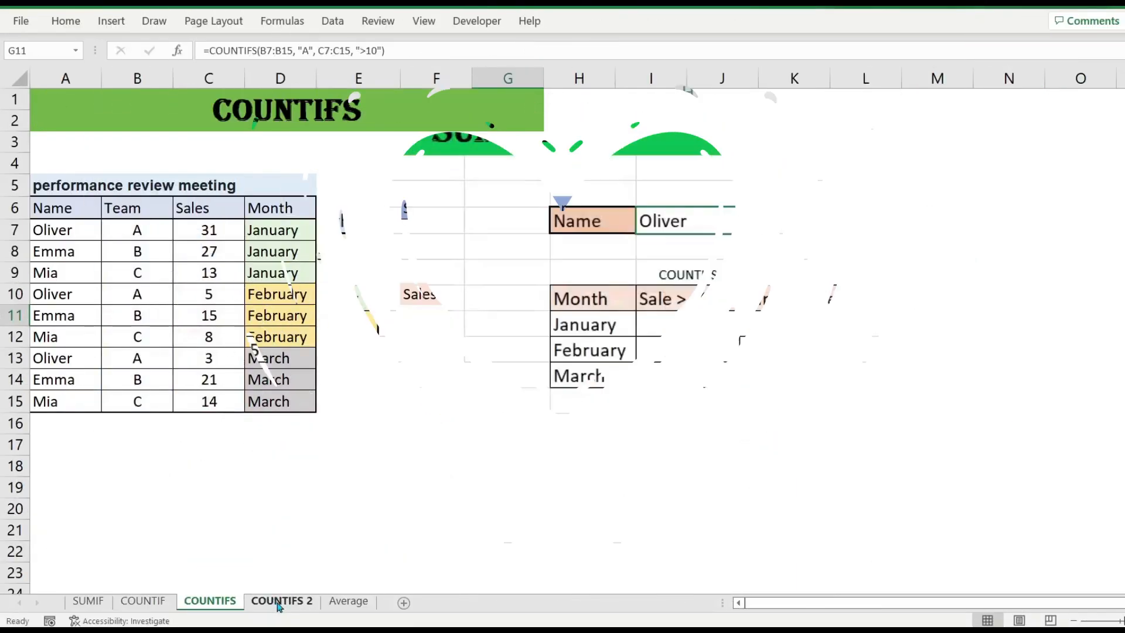
Switch to the COUNTIFS 2 sheet and try the Name dropdown in H5 by choosing the second name
{"action": "left_click", "coordinate": [279, 601]}
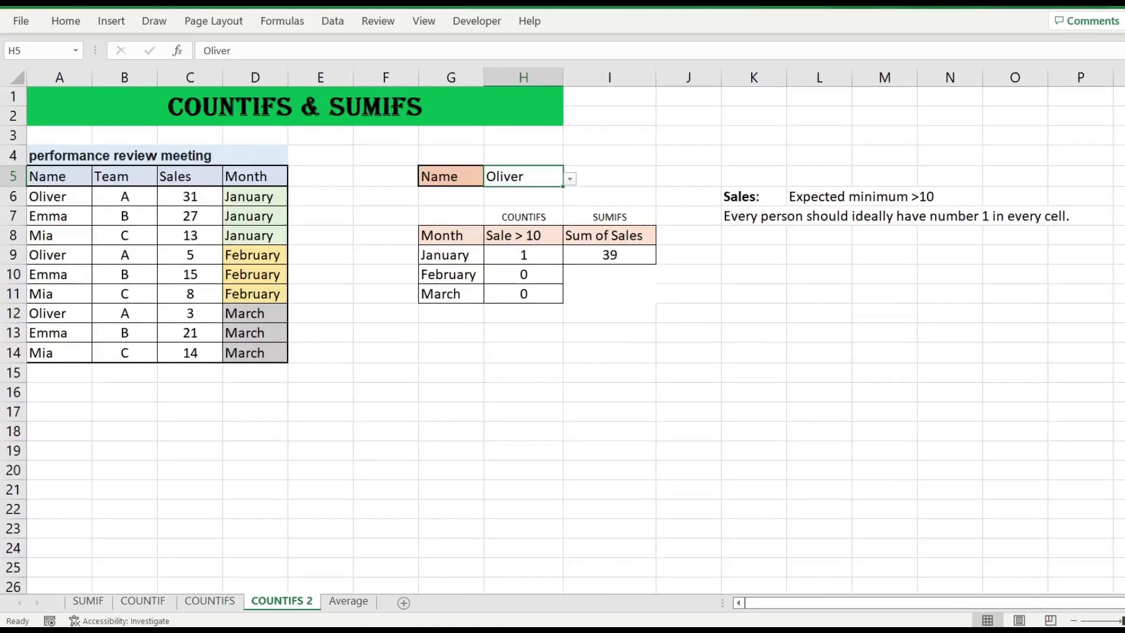
{"action": "left_click", "coordinate": [66, 21]}
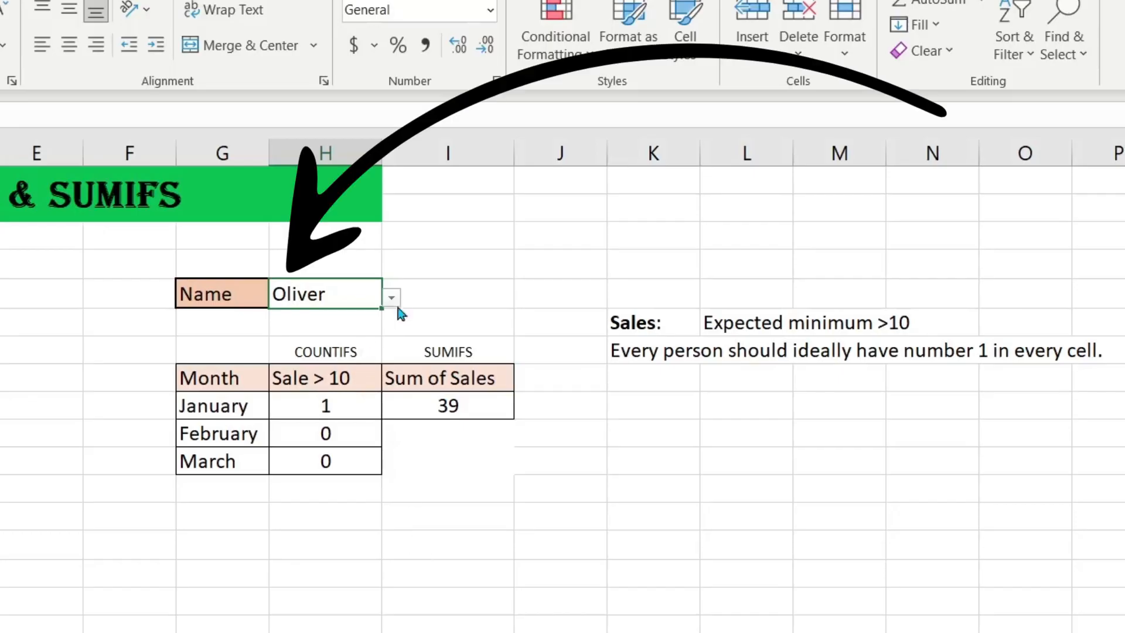
{"action": "left_click", "coordinate": [391, 298]}
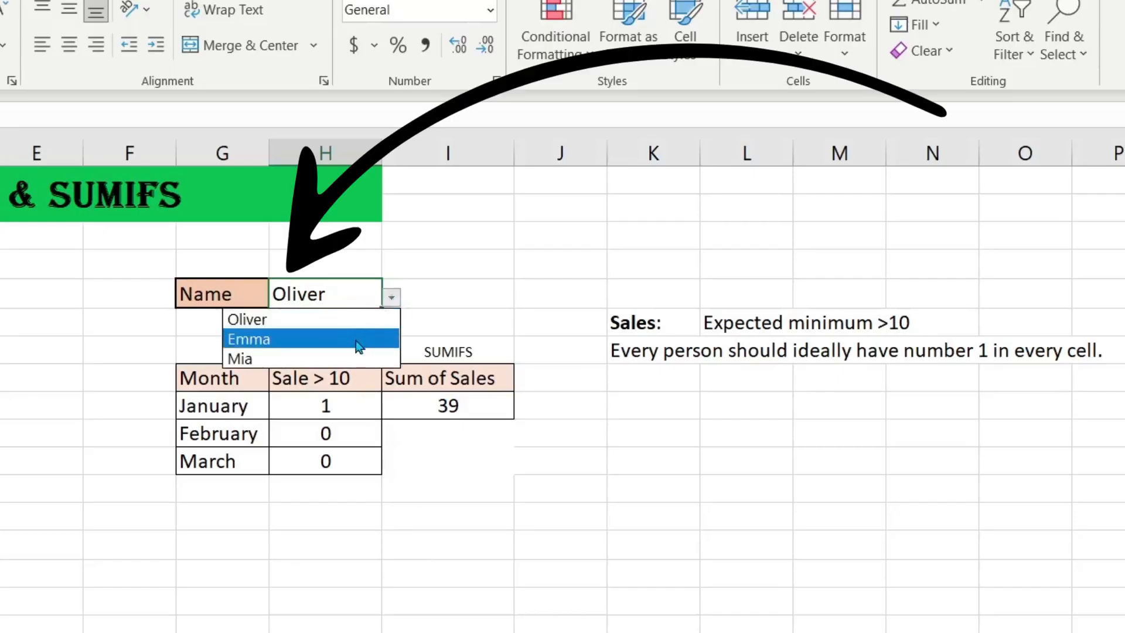
{"action": "left_click", "coordinate": [363, 338]}
{"action": "left_click", "coordinate": [392, 299]}
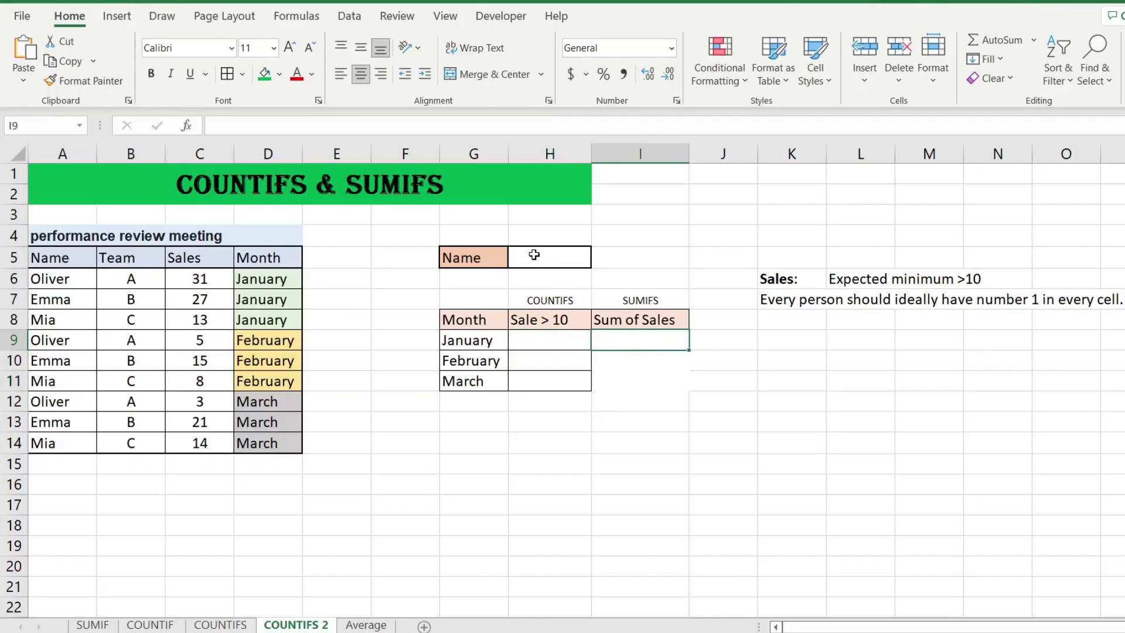
Set data validation on Name cell H5 to allow a List, with the three employee names separated by commas as its source
{"action": "left_click", "coordinate": [539, 256]}
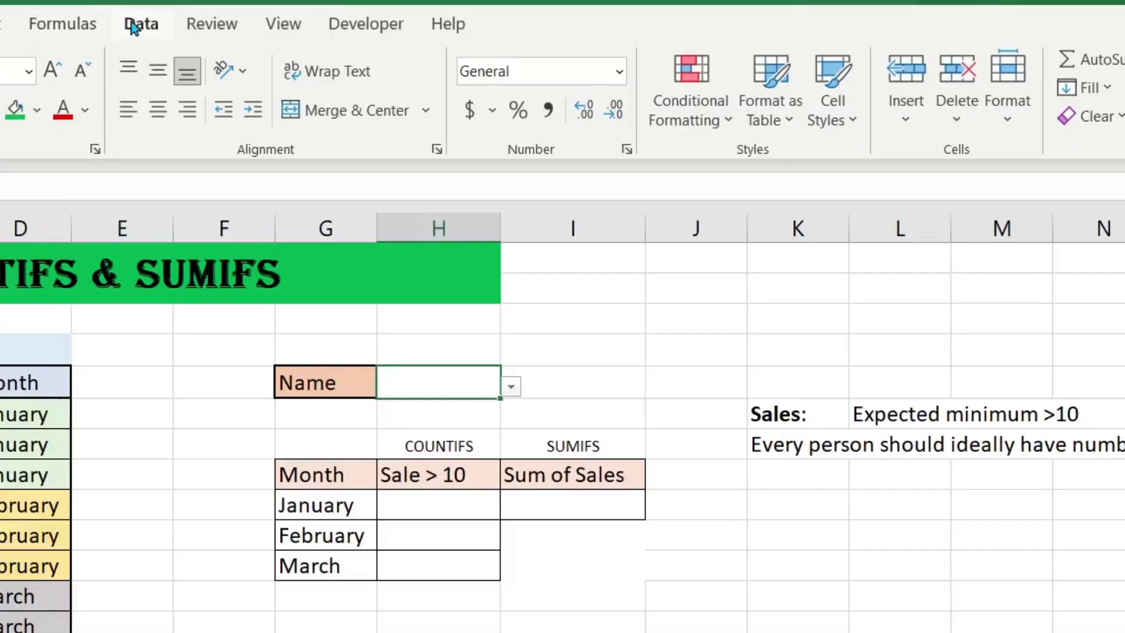
{"action": "left_click", "coordinate": [349, 16]}
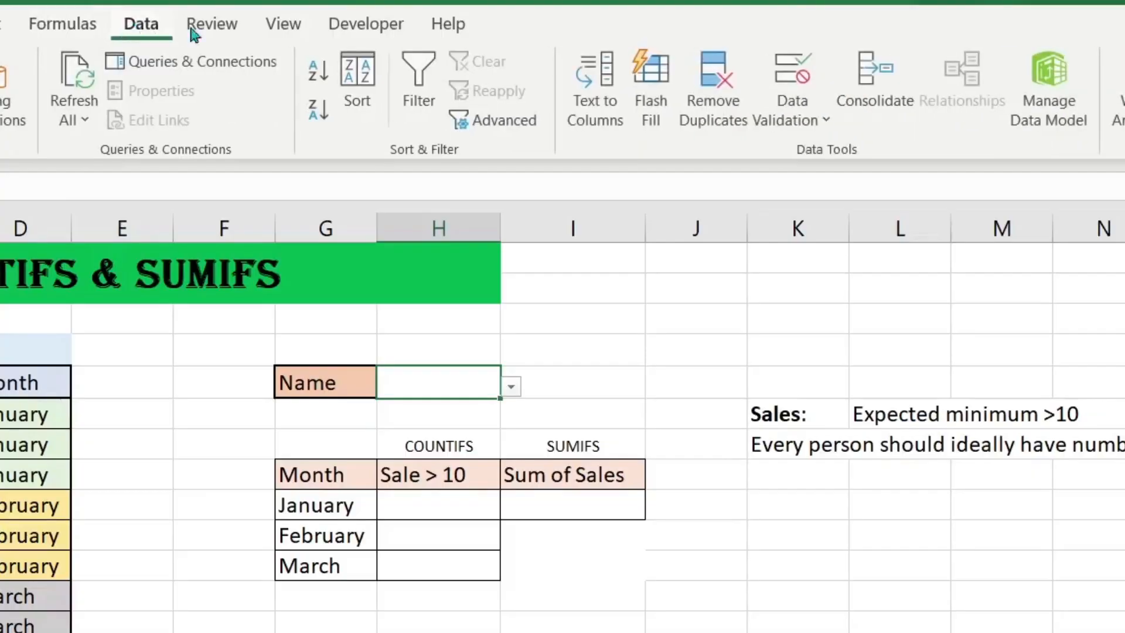
{"action": "left_click", "coordinate": [796, 125]}
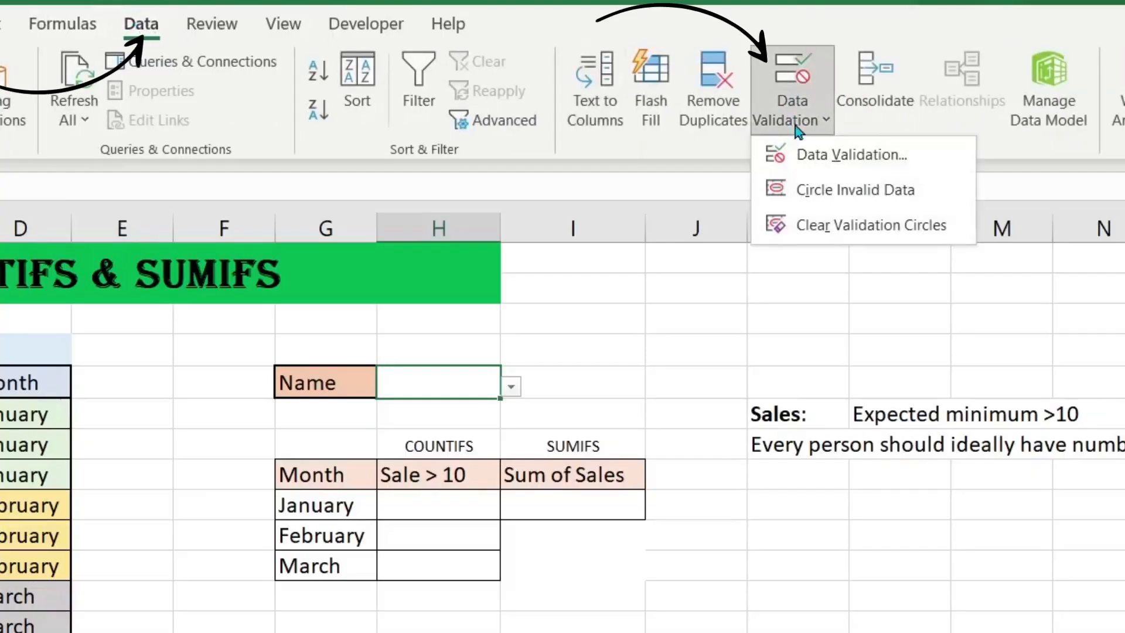
{"action": "left_click", "coordinate": [937, 154]}
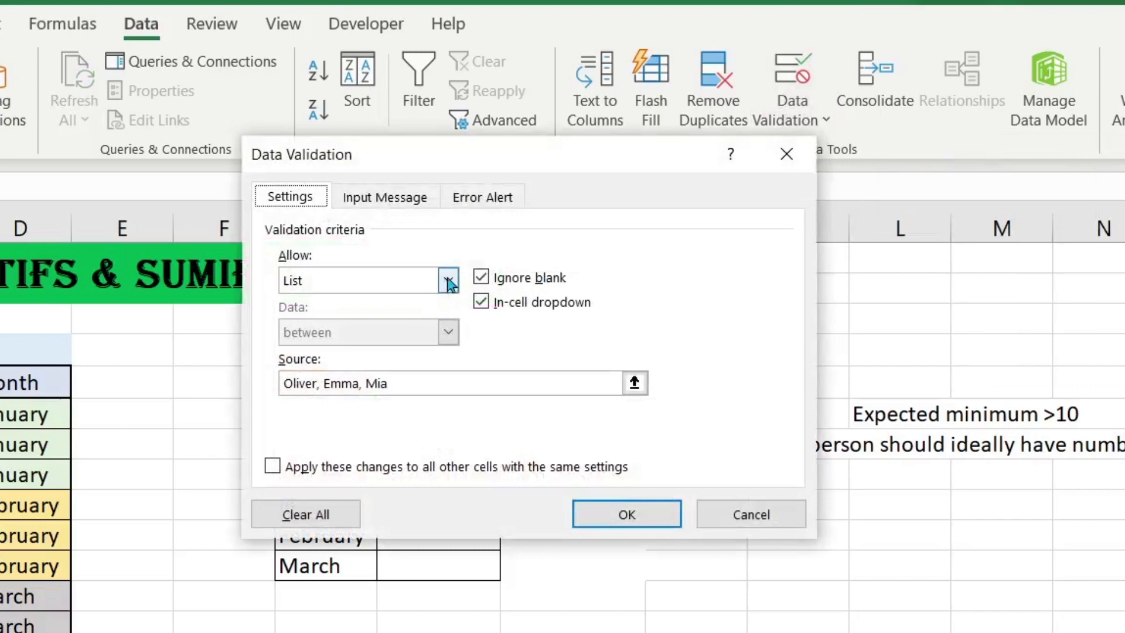
{"action": "left_click", "coordinate": [448, 281]}
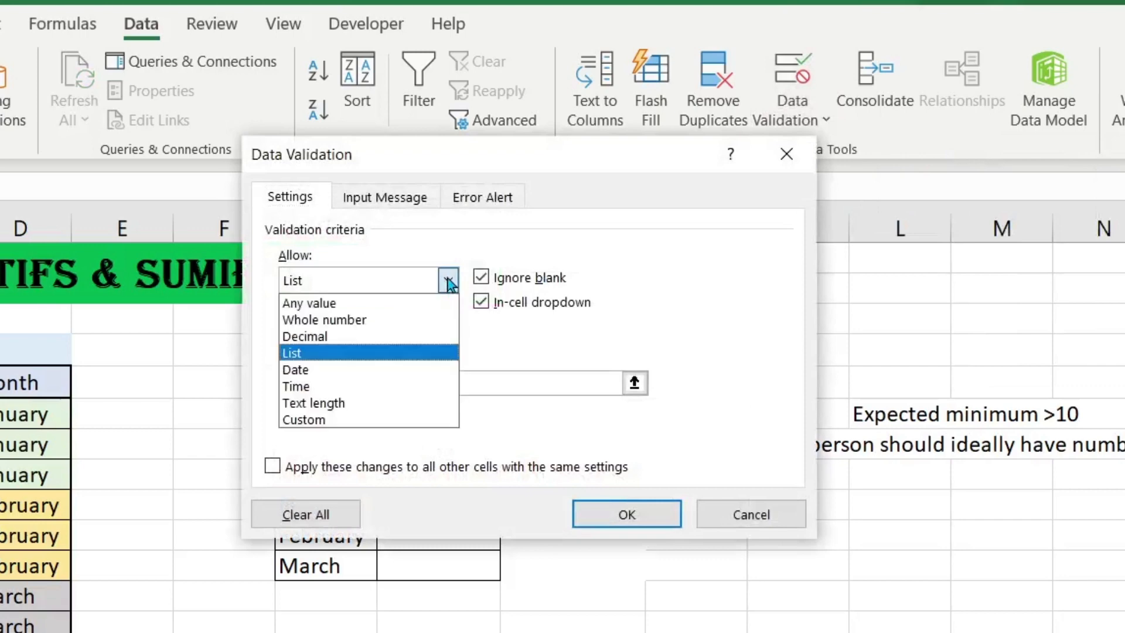
{"action": "left_click", "coordinate": [432, 353]}
{"action": "left_click", "coordinate": [442, 379]}
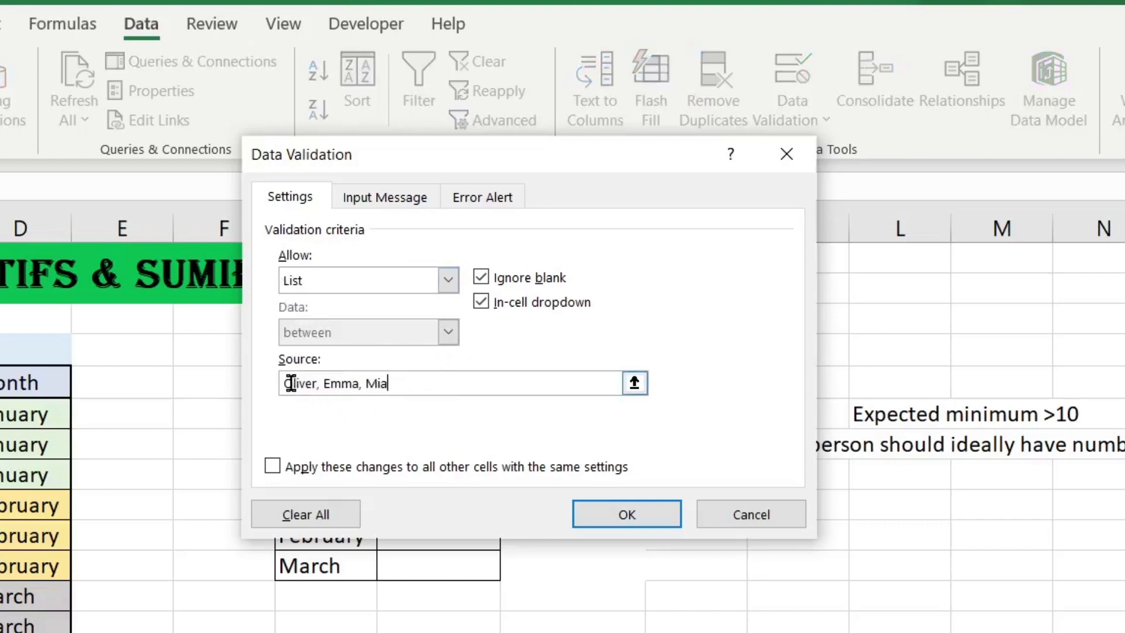
{"action": "left_click_drag", "start_coordinate": [293, 383], "coordinate": [305, 383]}
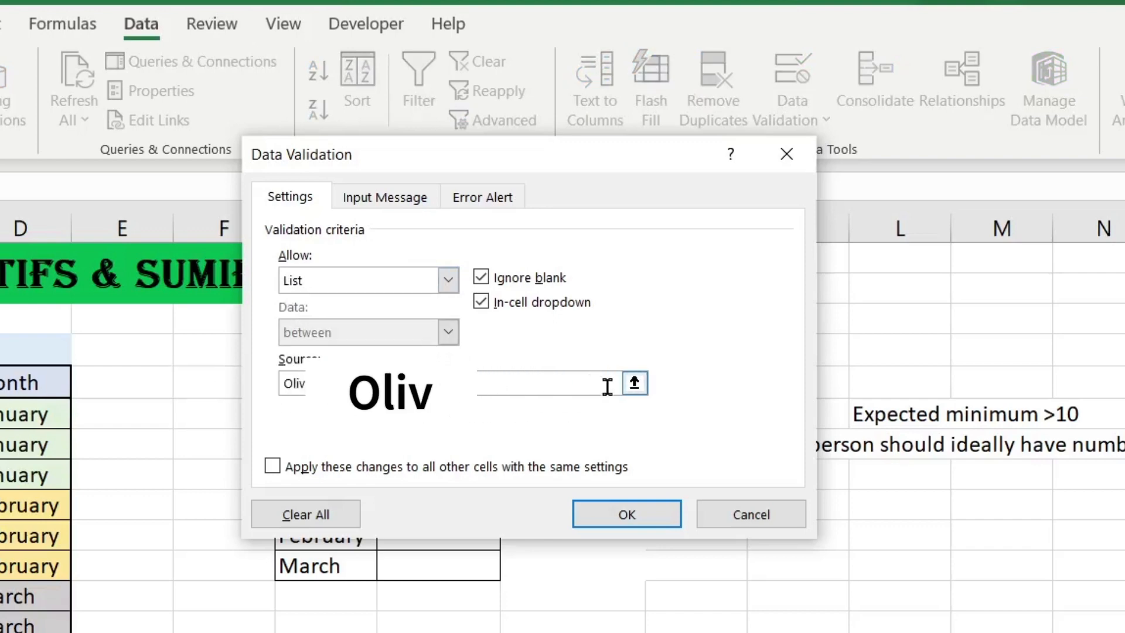
{"action": "left_click", "coordinate": [627, 515]}
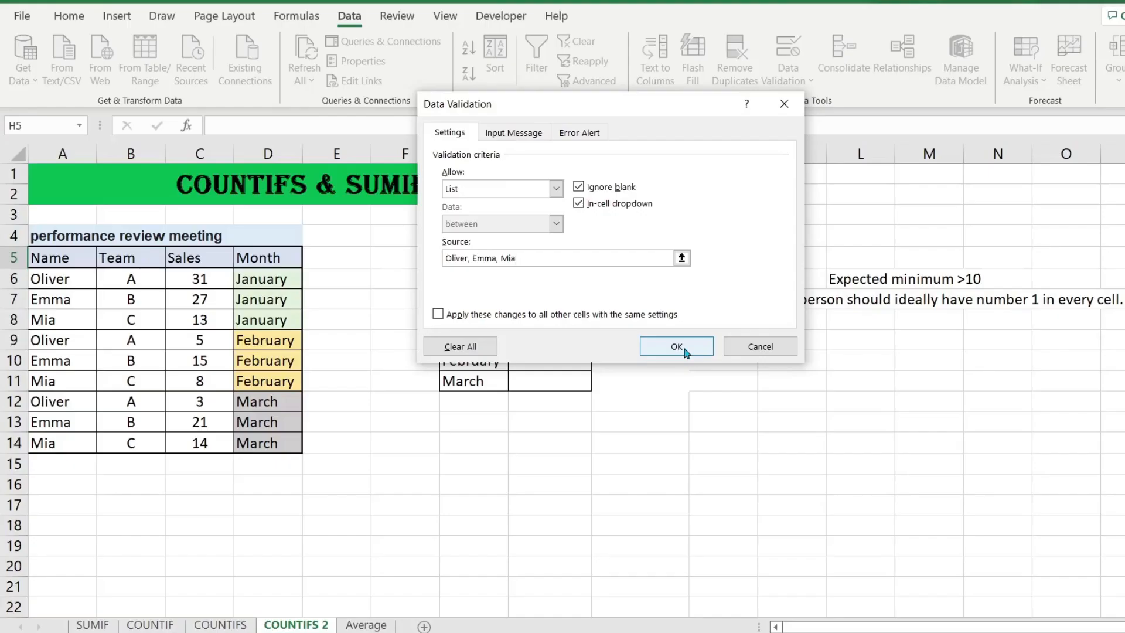
Test the Name dropdown in H5 with different entries and leave the first name in the list selected
{"action": "left_click", "coordinate": [598, 260]}
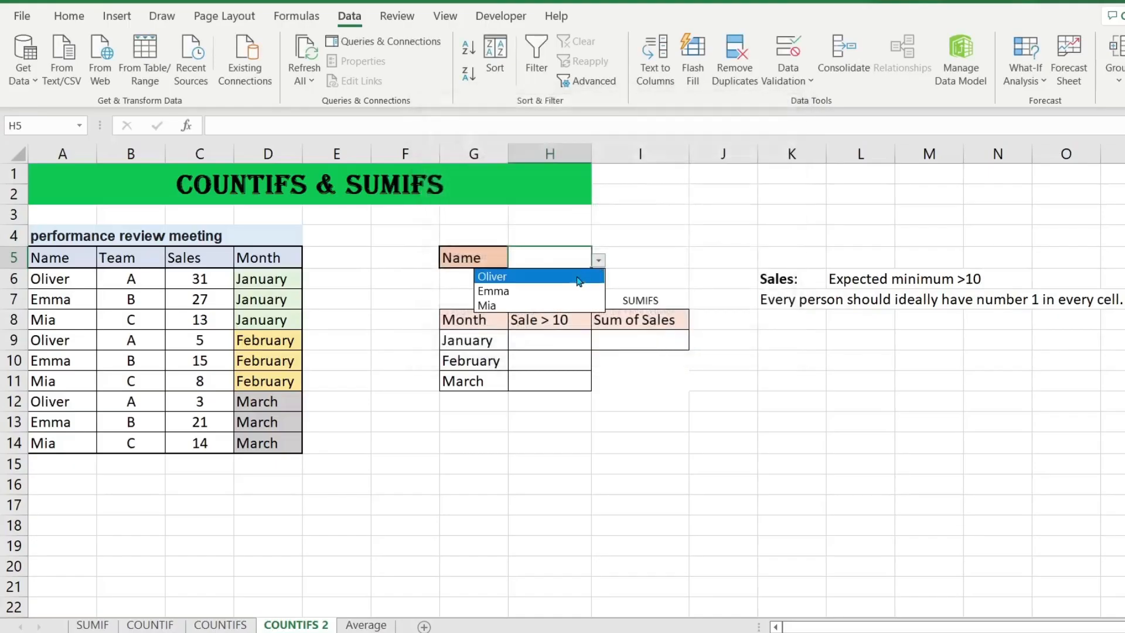
{"action": "left_click", "coordinate": [583, 291]}
{"action": "left_click", "coordinate": [598, 260]}
{"action": "left_click", "coordinate": [567, 278]}
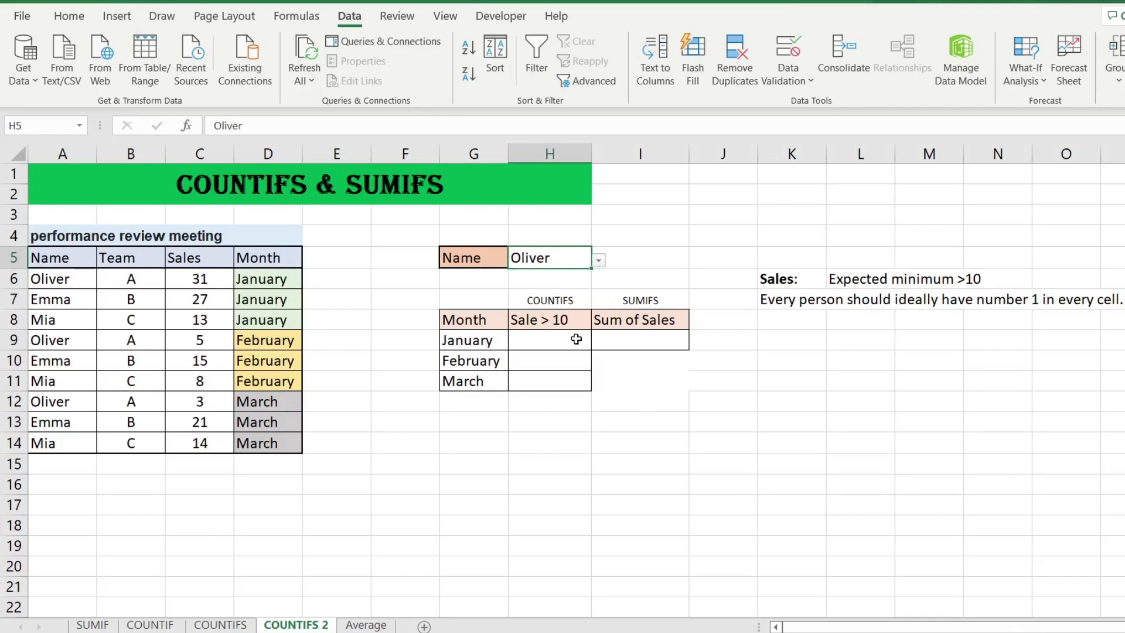
{"action": "left_click", "coordinate": [598, 260]}
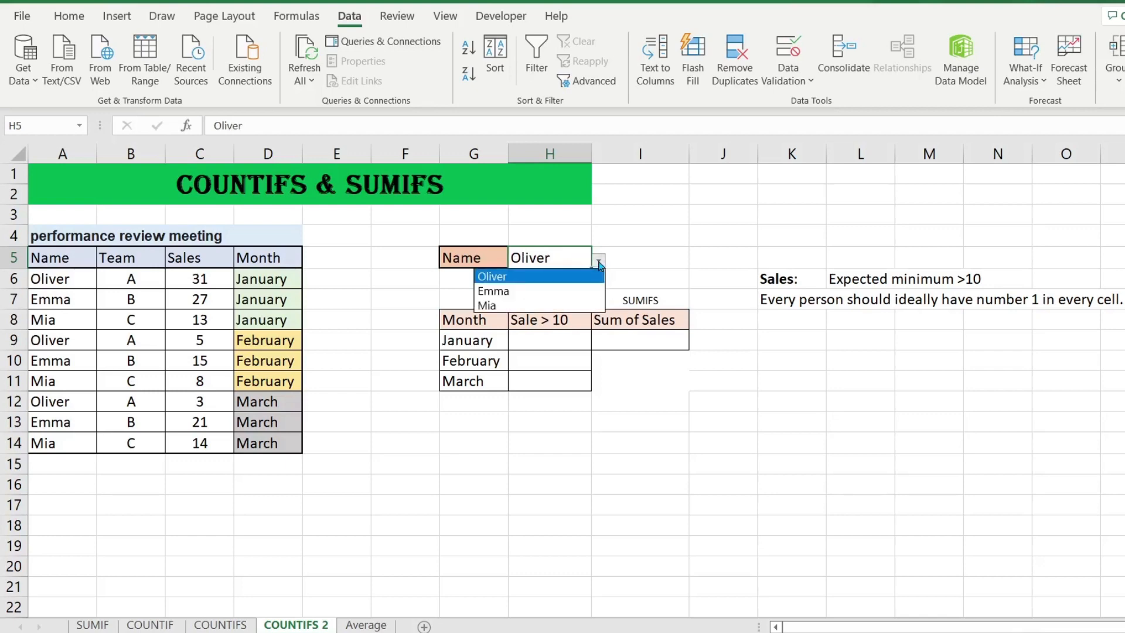
{"action": "left_click", "coordinate": [598, 277]}
Begin a COUNTIFS formula in H9 with the Name column range A6:A14 as the first criteria range
{"action": "double_click", "coordinate": [575, 337]}
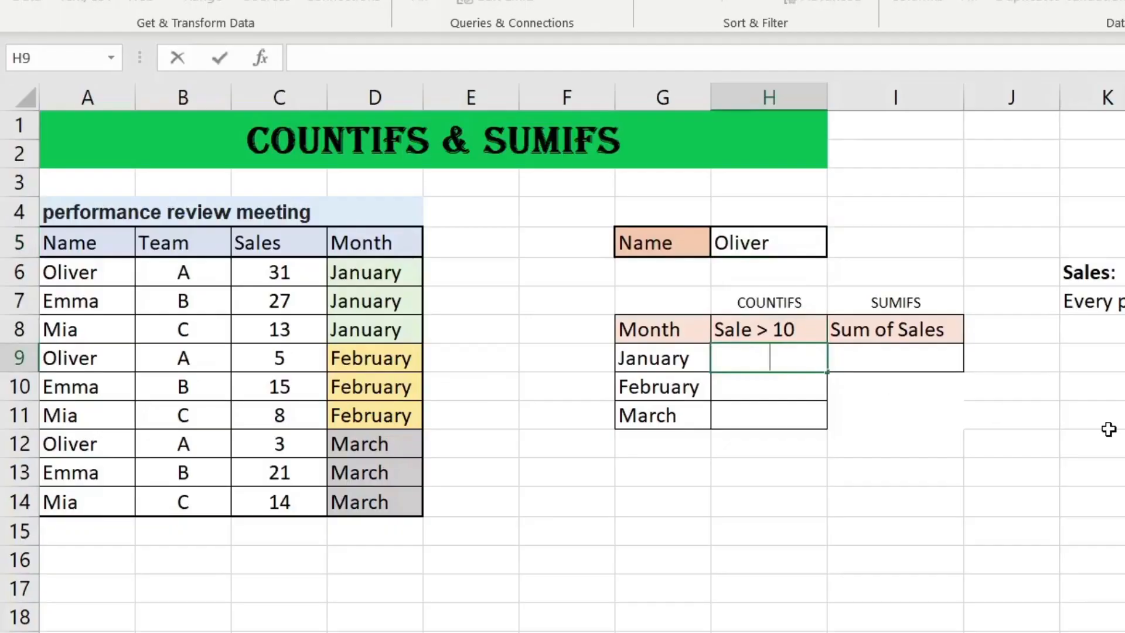
{"action": "type", "text": "=COUN"}
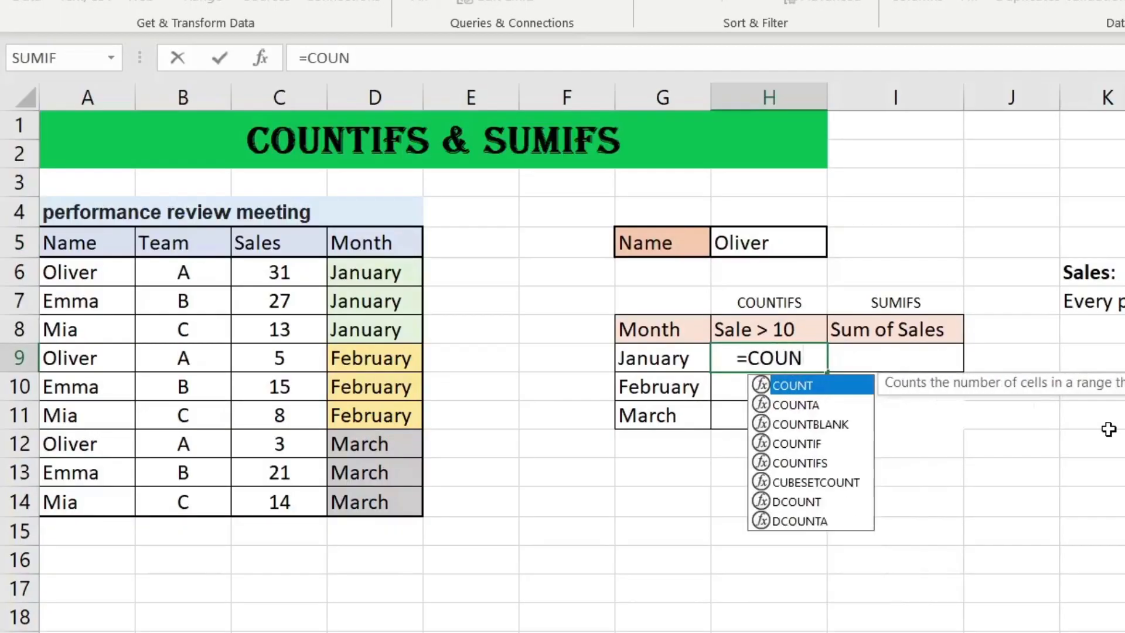
{"action": "type", "text": "TIFS"}
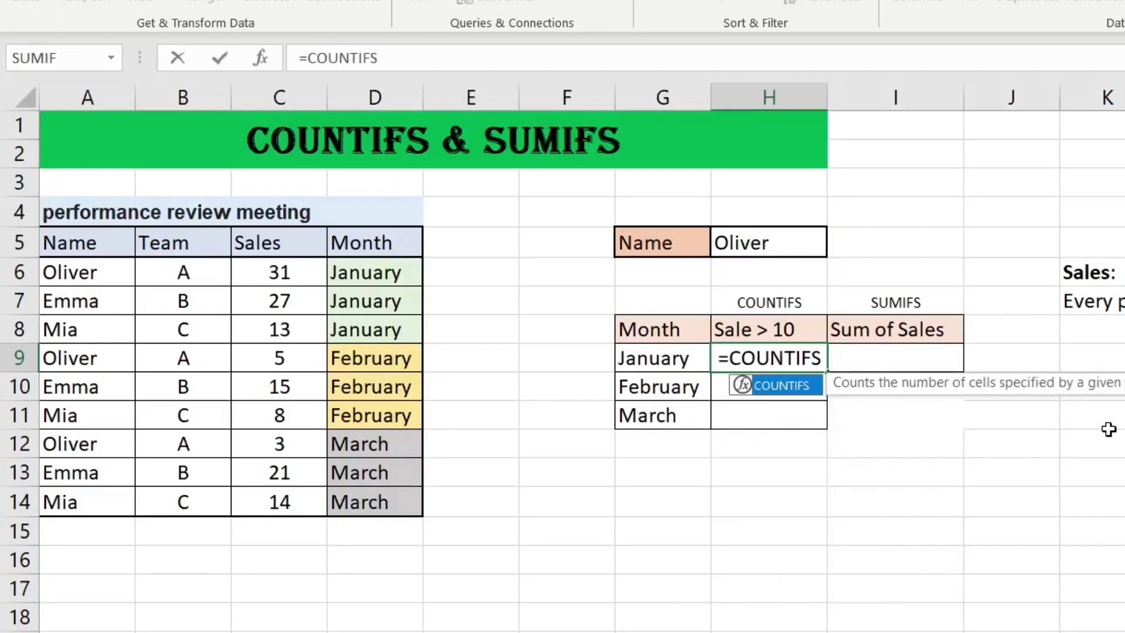
{"action": "type", "text": "("}
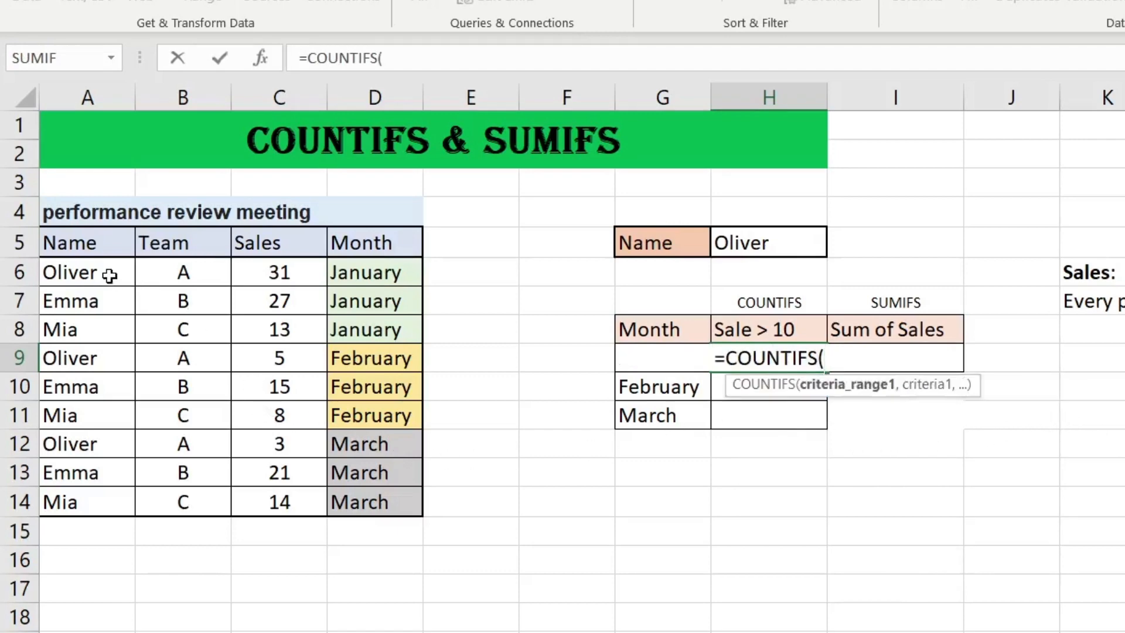
{"action": "left_click_drag", "start_coordinate": [110, 276], "coordinate": [120, 490]}
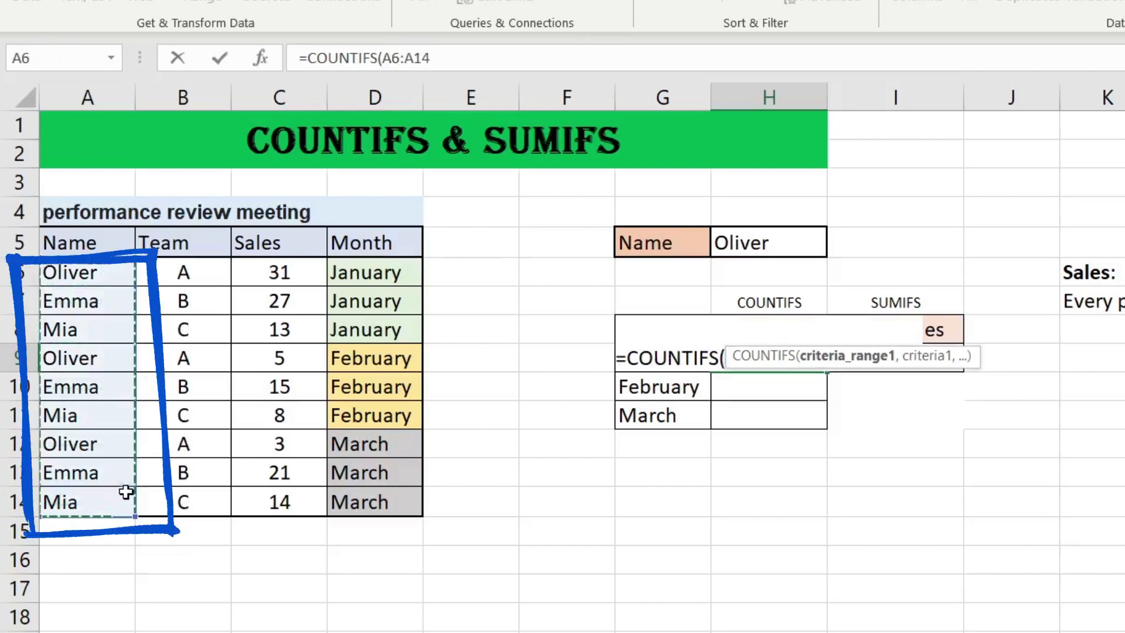
{"action": "type", "text": ","}
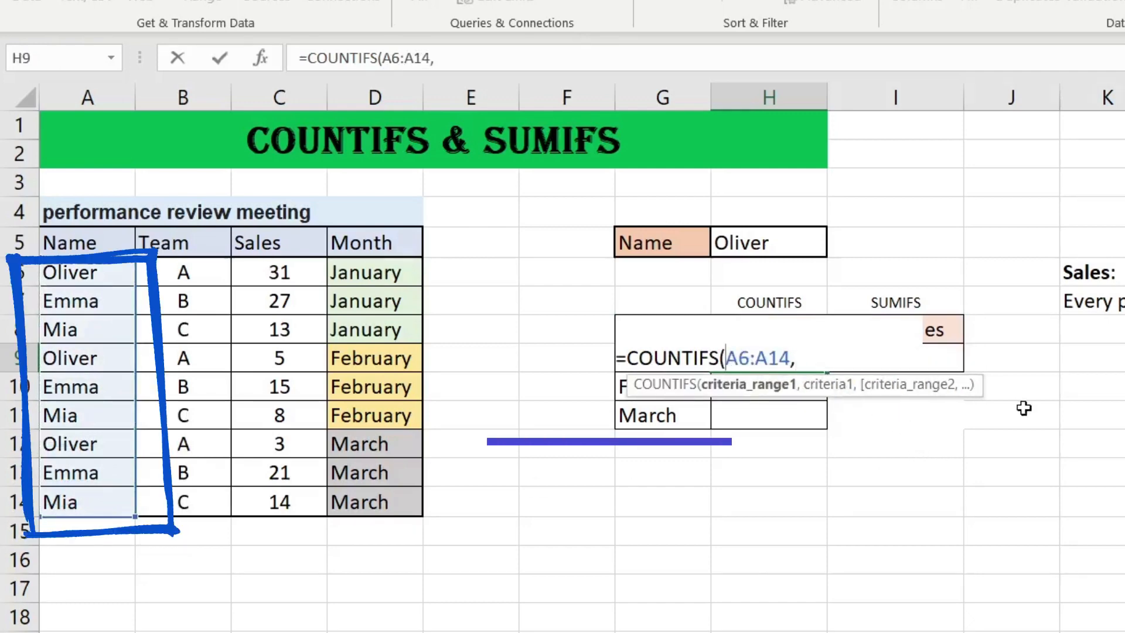
Make the name range absolute as $A$6:$A$14 and add the absolute Name cell $H$5 as its criterion
{"action": "type", "text": "$"}
{"action": "key", "text": "Right"}
{"action": "type", "text": "$"}
{"action": "key", "text": "Right"}
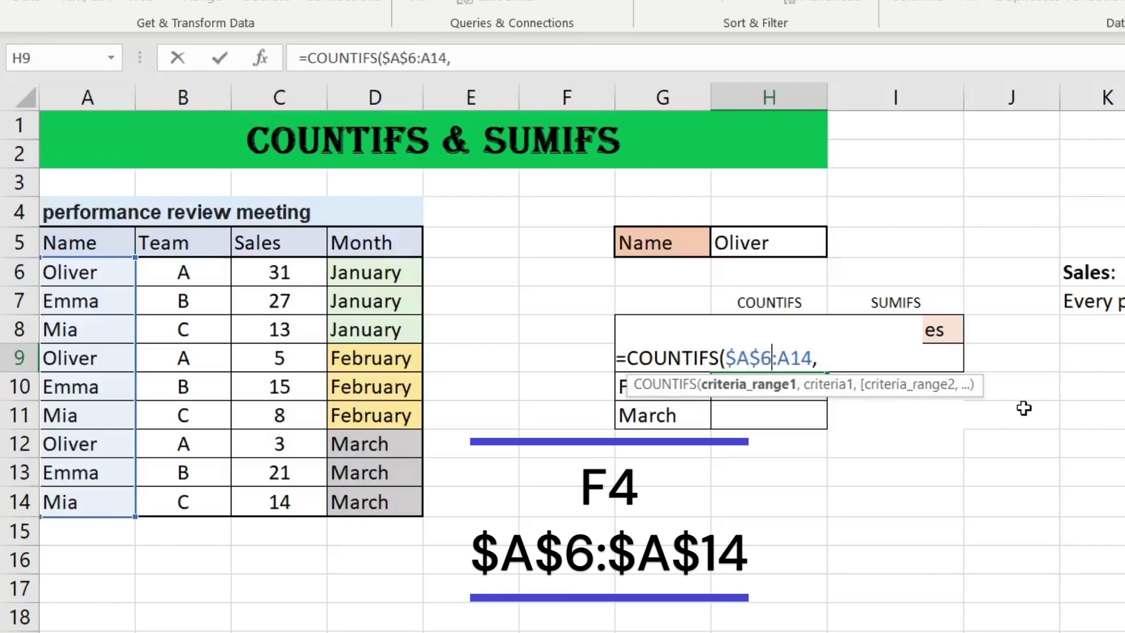
{"action": "type", "text": "$"}
{"action": "key", "text": "Right"}
{"action": "type", "text": "$"}
{"action": "key", "text": "End"}
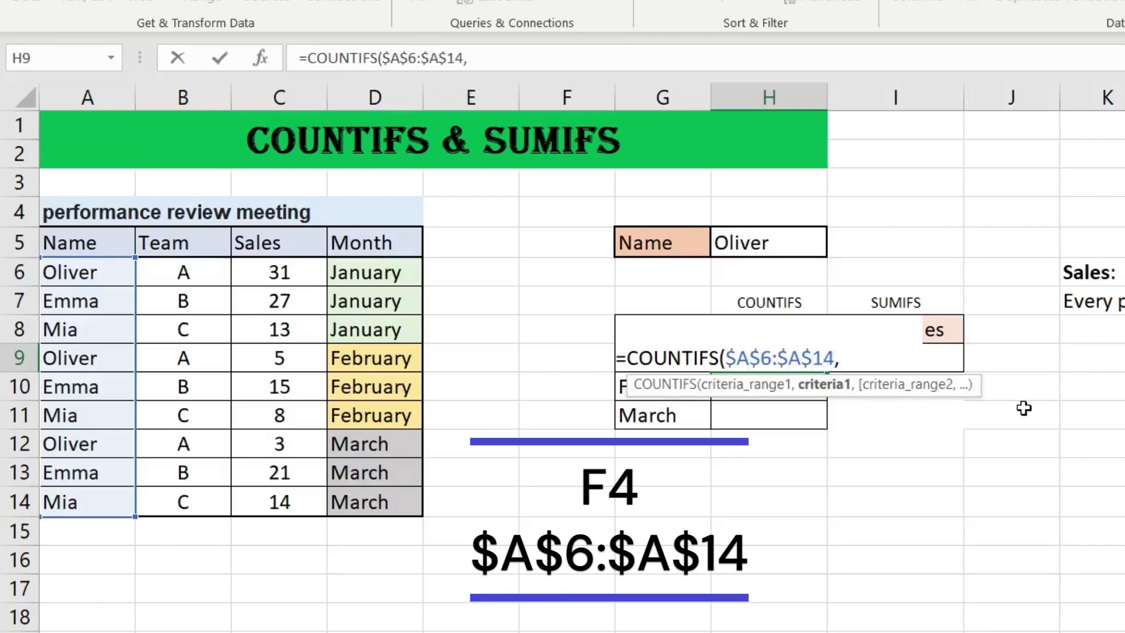
{"action": "left_click", "coordinate": [756, 246]}
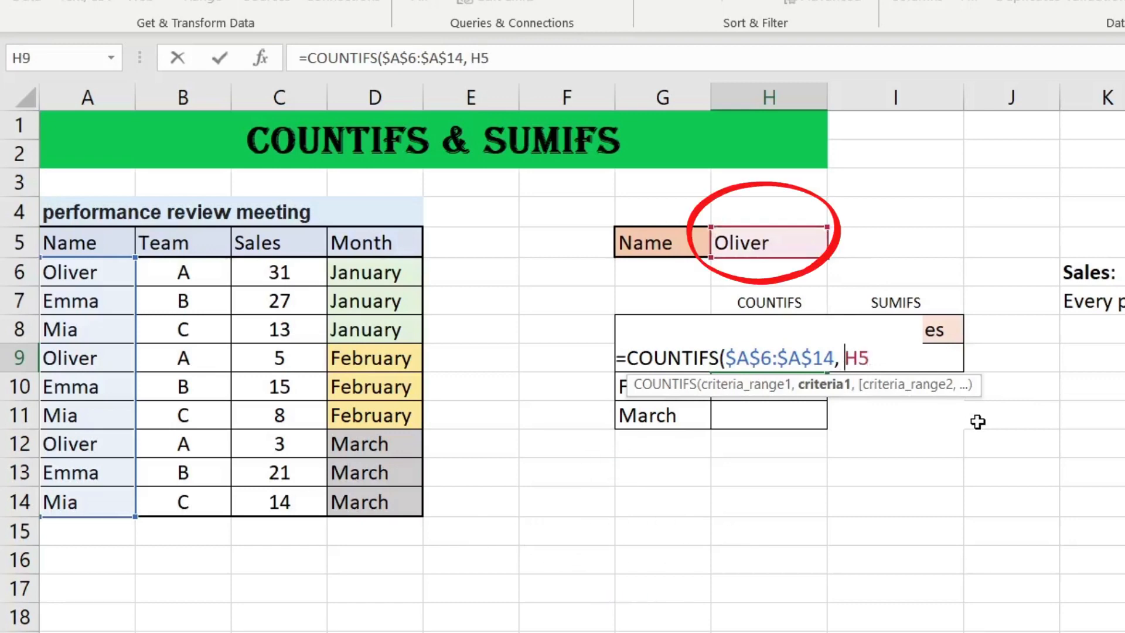
{"action": "key", "text": "F4"}
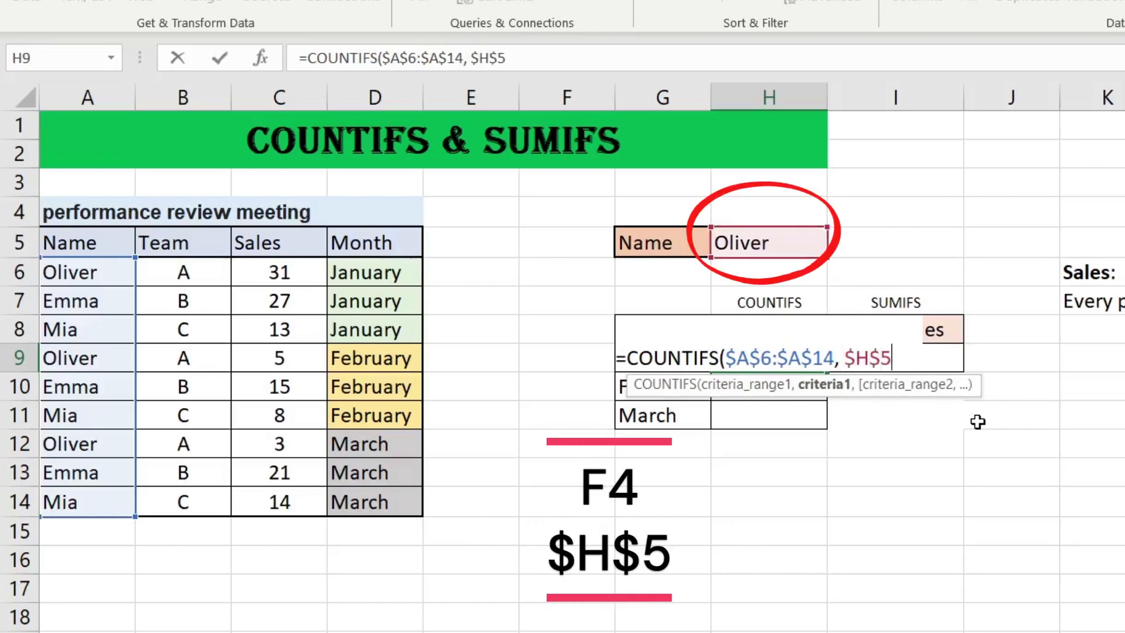
{"action": "type", "text": ","}
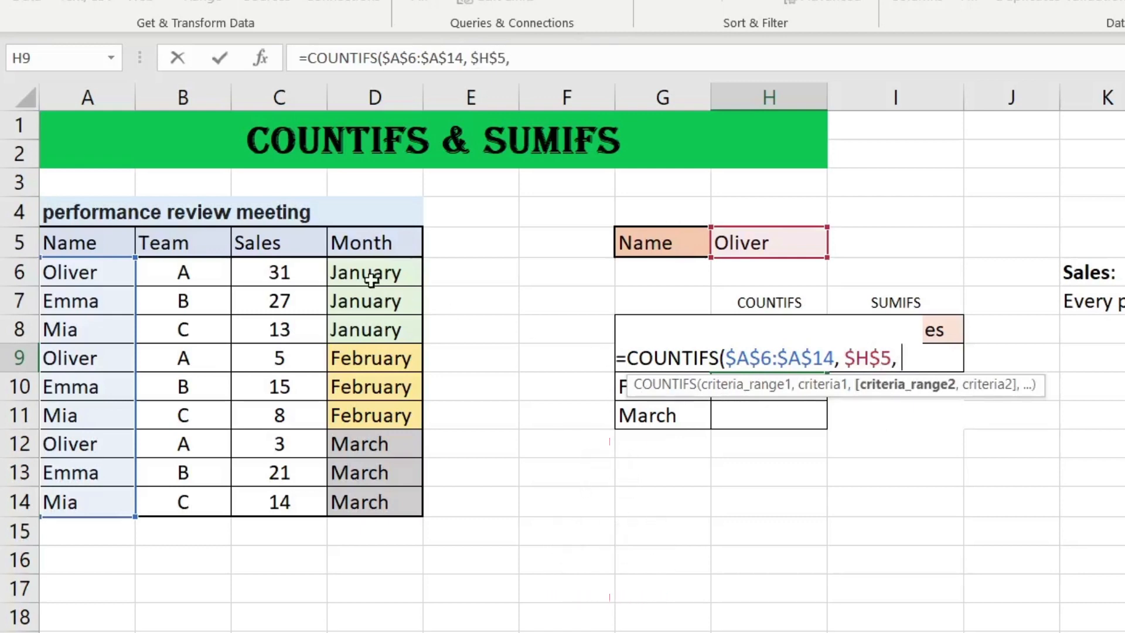
Add the Month column as the second criteria range with the absolute reference $D$6:$D$14
{"action": "mouse_move", "coordinate": [371, 280]}
{"action": "left_mouse_down"}
{"action": "mouse_move", "coordinate": [405, 476]}
{"action": "mouse_move", "coordinate": [394, 504]}
{"action": "left_mouse_up"}
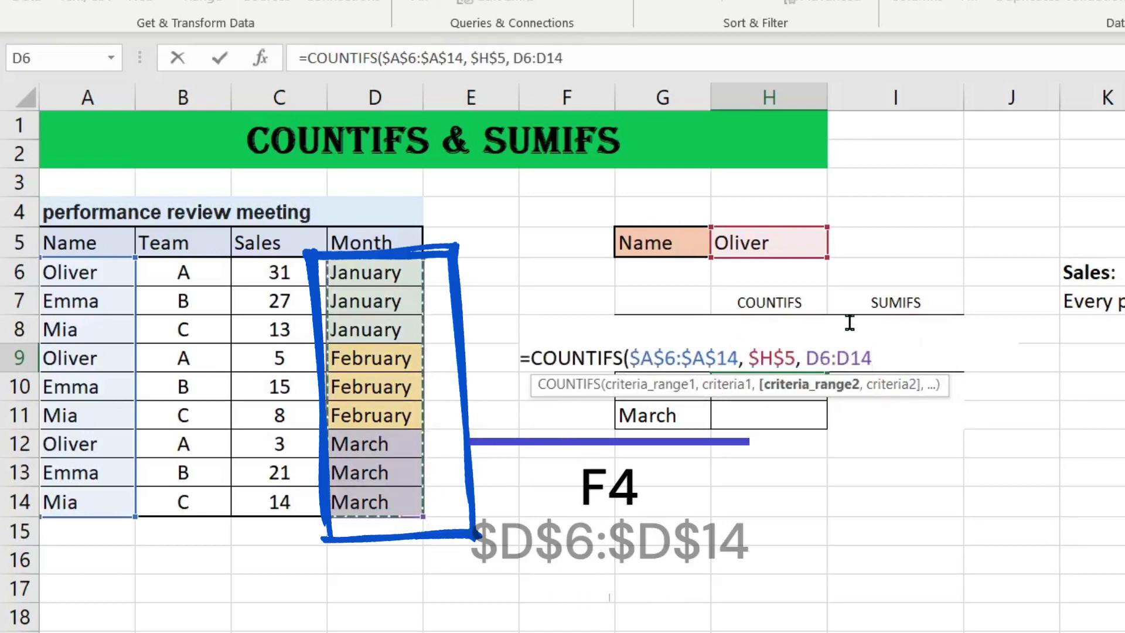
{"action": "key", "text": "F4"}
{"action": "type", "text": ","}
{"action": "key", "text": "F4"}
{"action": "type", "text": "b"}
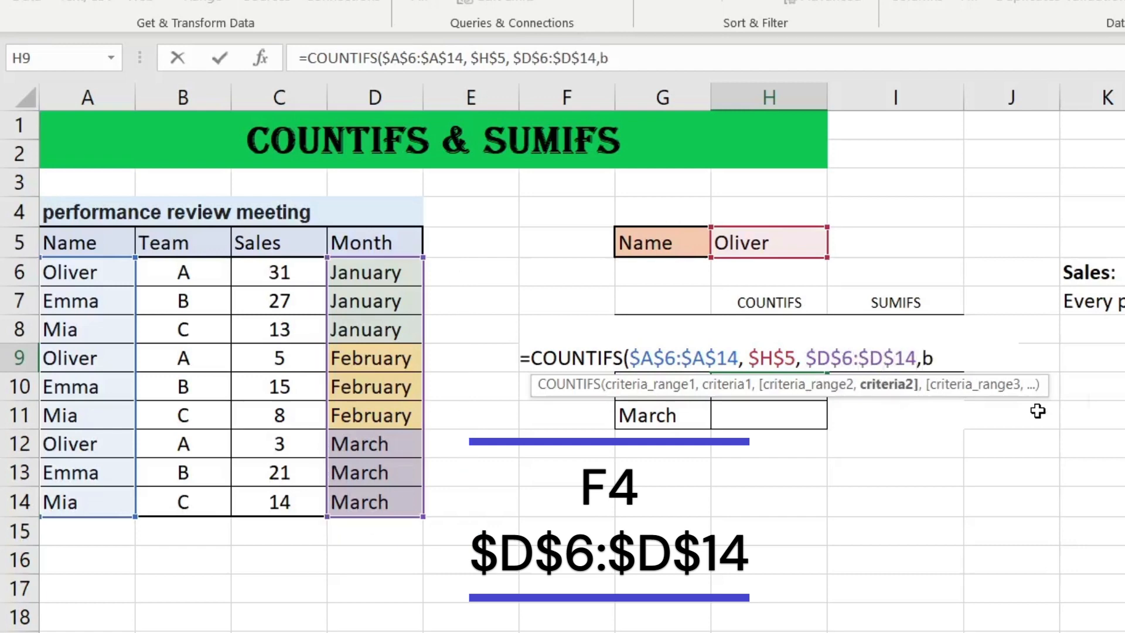
{"action": "key", "text": "BackSpace"}
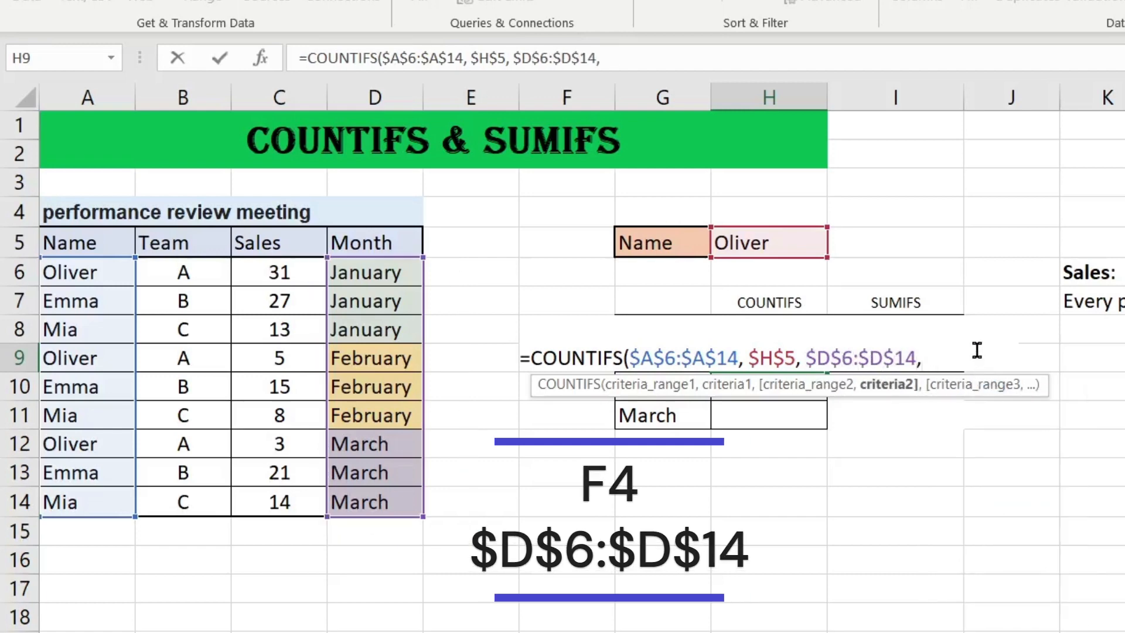
Add the January cell G9 as a relative criterion for the Month range in the H9 formula
{"action": "left_click", "coordinate": [648, 50]}
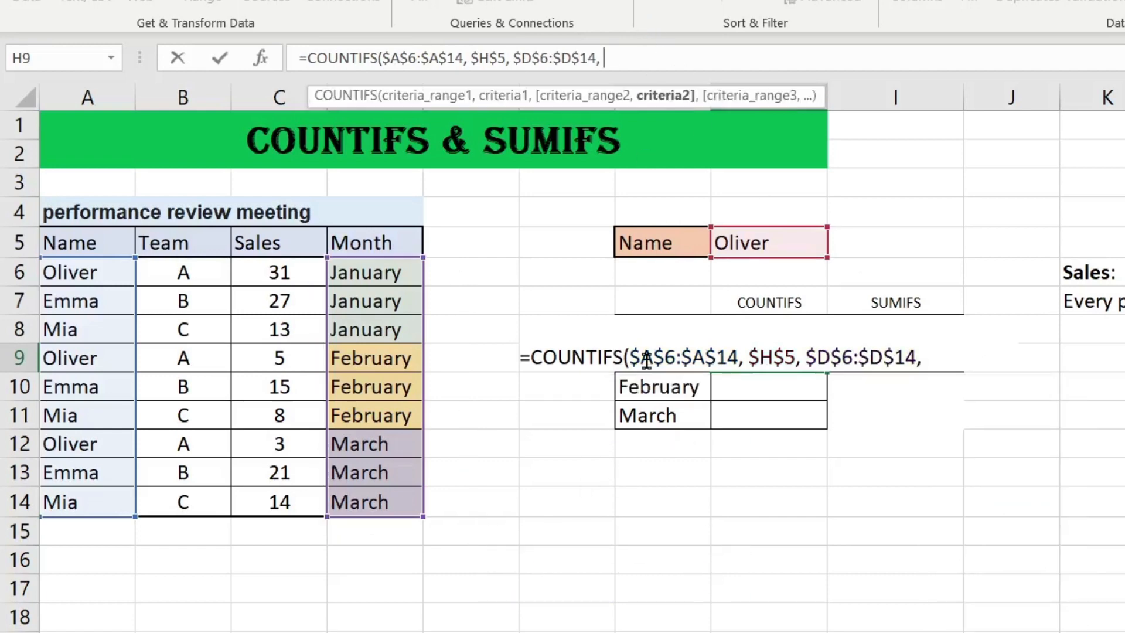
{"action": "left_click", "coordinate": [678, 297]}
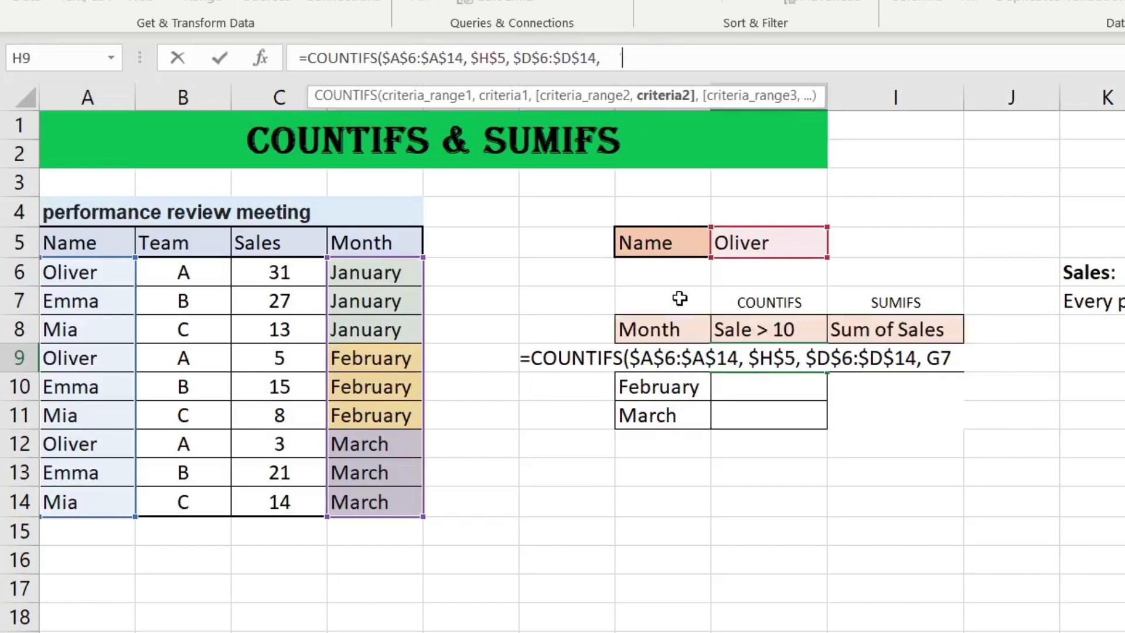
{"action": "left_click", "coordinate": [681, 311]}
{"action": "key", "text": "Down"}
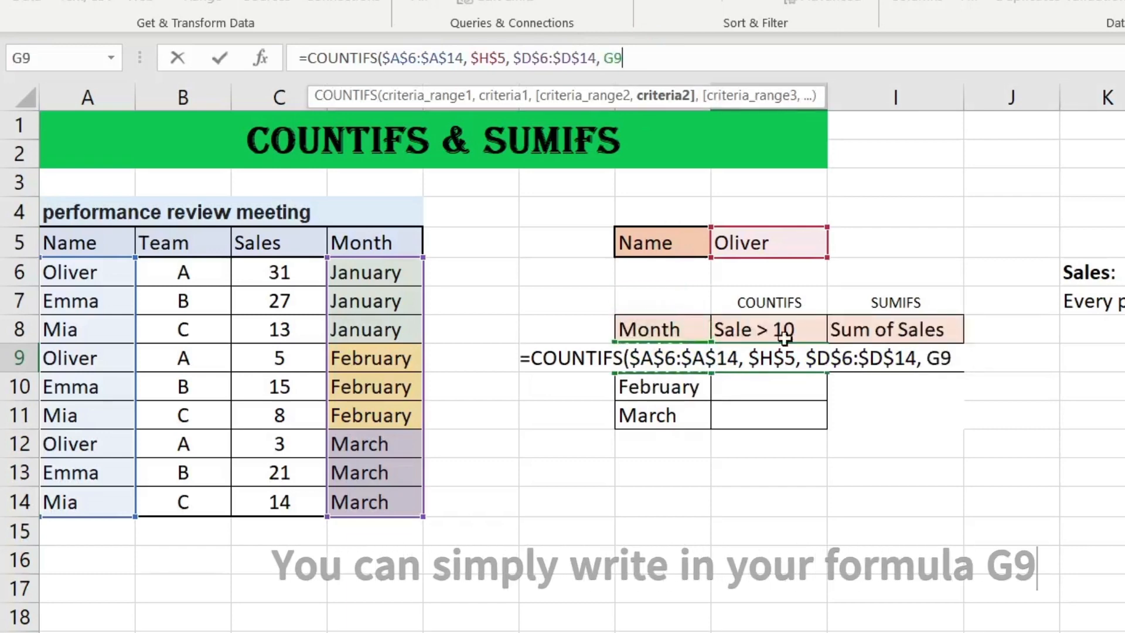
{"action": "left_click", "coordinate": [966, 358]}
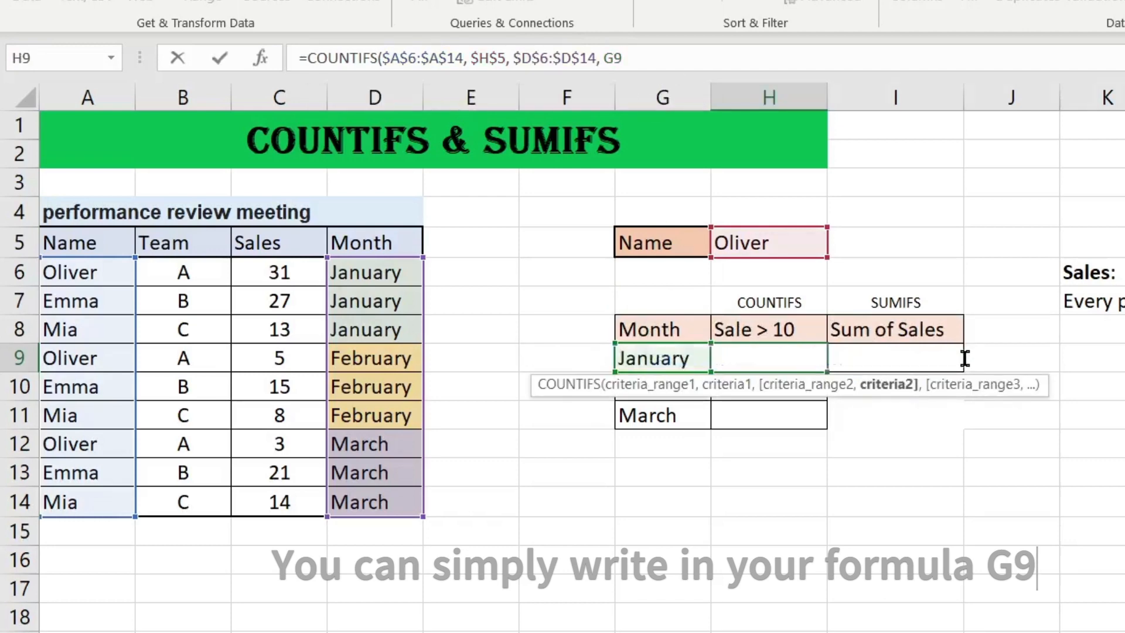
{"action": "type", "text": ","}
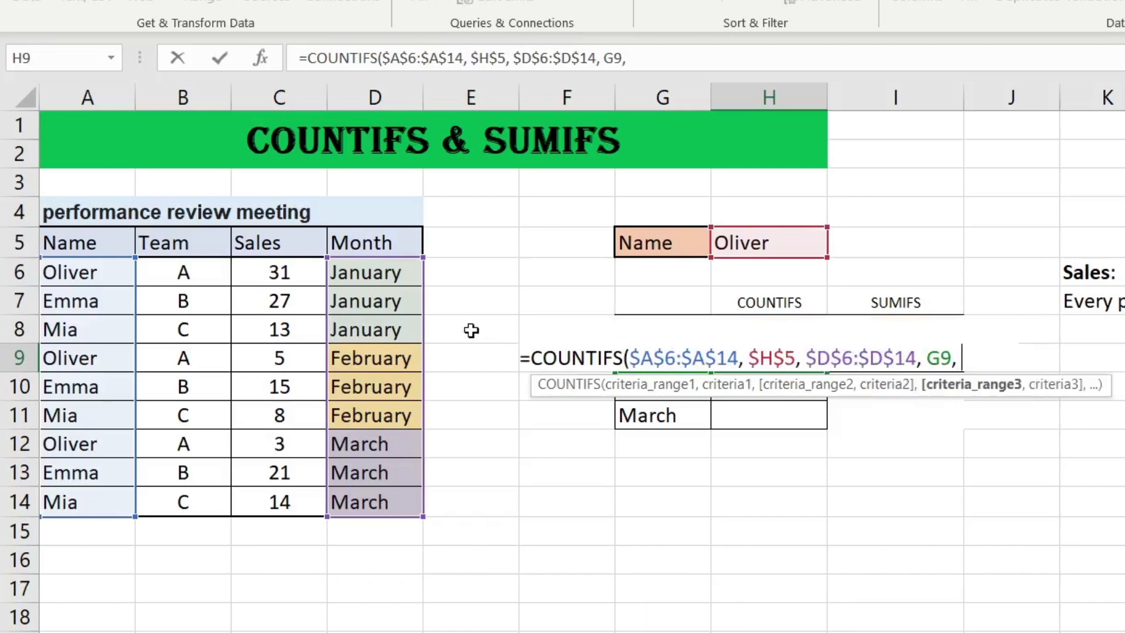
Add the Sales column as the third criteria range with the absolute reference $C$6:$C$14
{"action": "mouse_move", "coordinate": [276, 269]}
{"action": "left_mouse_down"}
{"action": "mouse_move", "coordinate": [321, 434]}
{"action": "mouse_move", "coordinate": [301, 500]}
{"action": "left_mouse_up"}
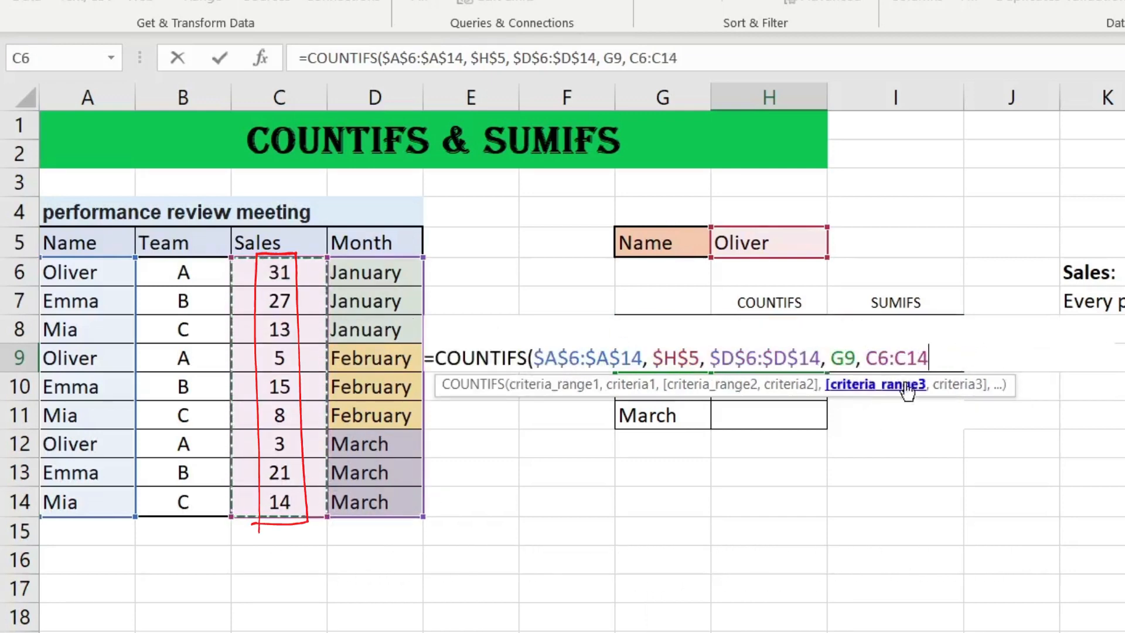
{"action": "left_click", "coordinate": [868, 357]}
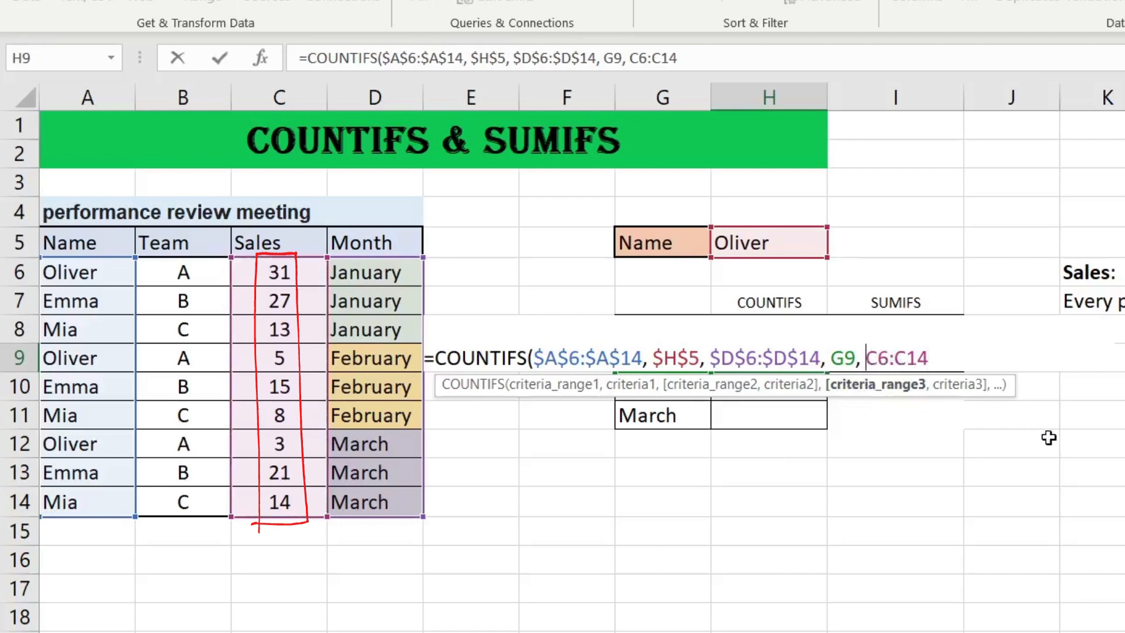
{"action": "key", "text": "F4"}
{"action": "key", "text": "Right"}
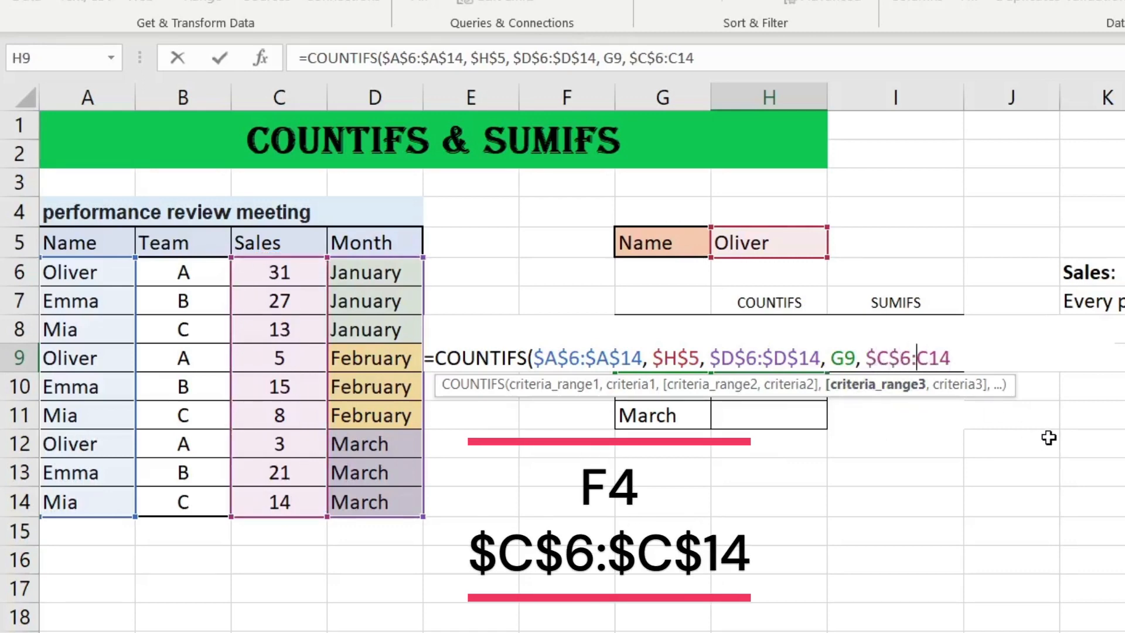
{"action": "type", "text": "$"}
{"action": "key", "text": "Right"}
{"action": "type", "text": "$14, "}
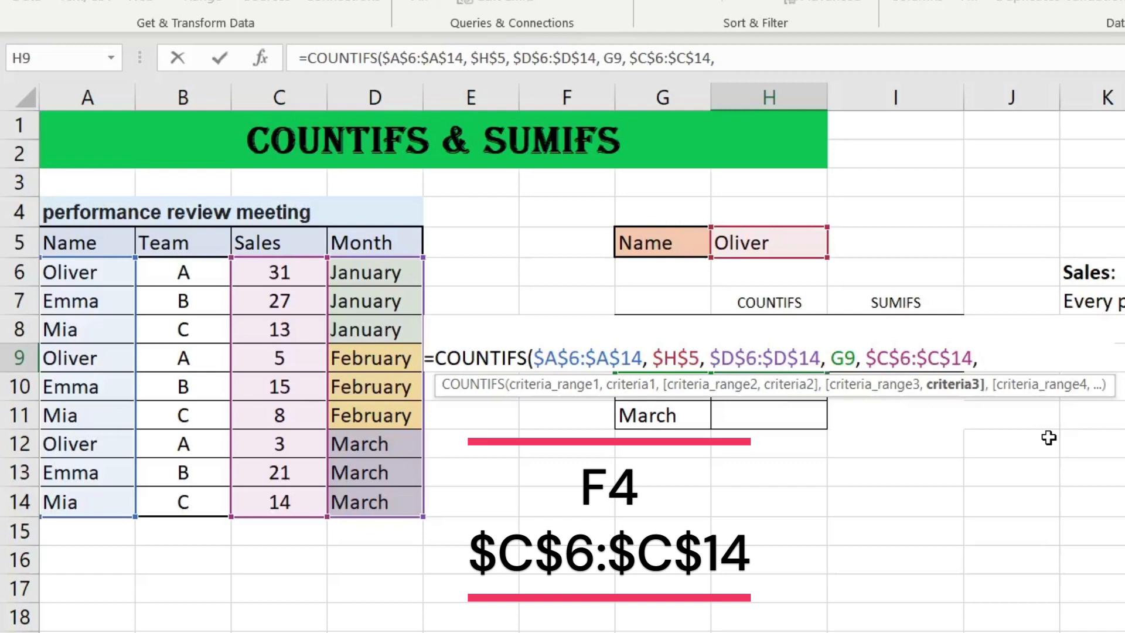
Complete the H9 formula with the Sales criterion ">10" and fill it down to the February and March rows
{"action": "type", "text": "\""}
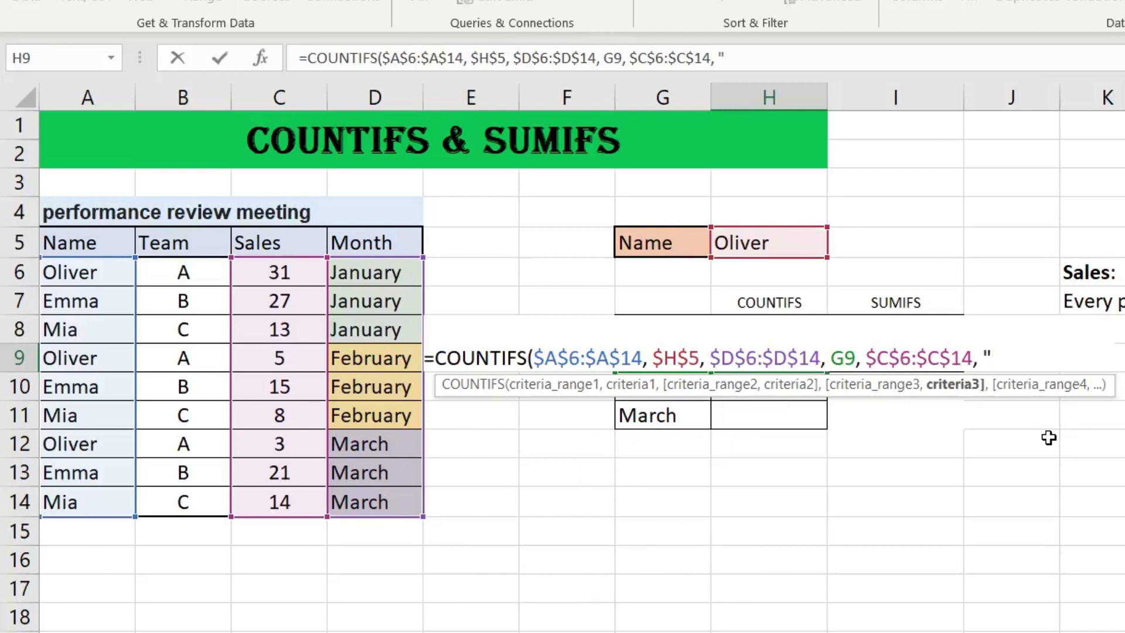
{"action": "type", "text": ">10\")"}
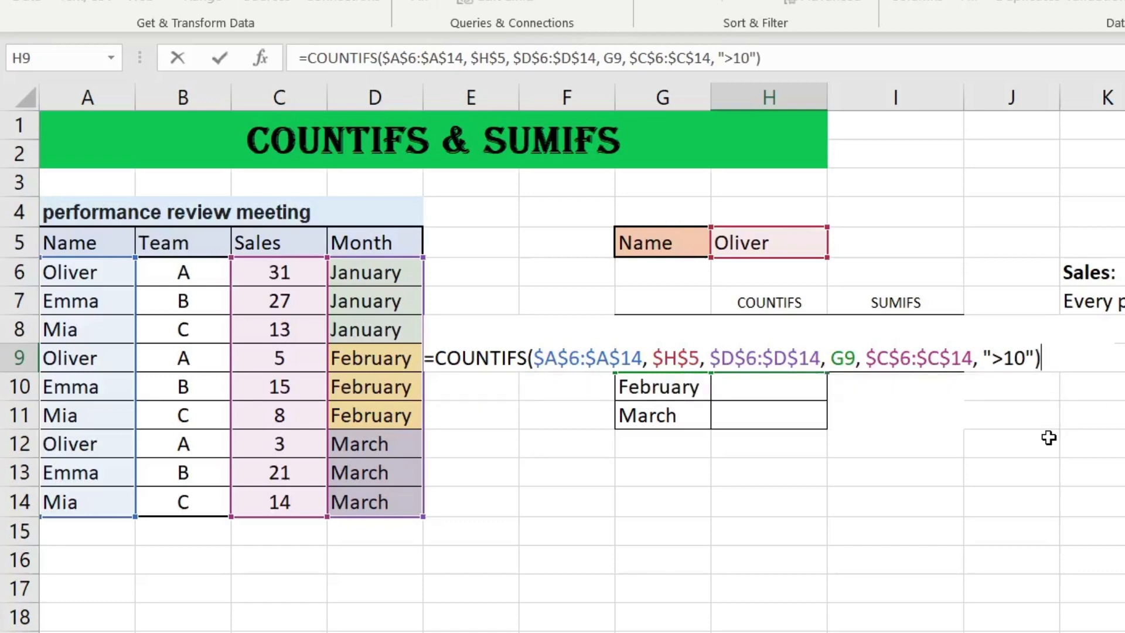
{"action": "key", "text": "Return"}
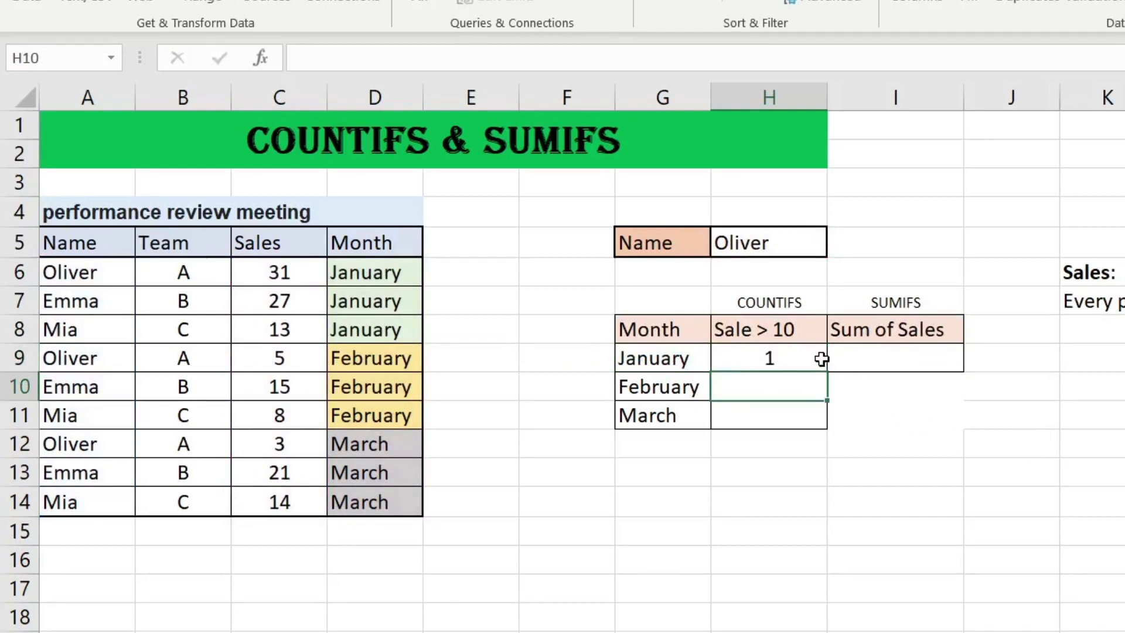
{"action": "left_click", "coordinate": [822, 360]}
{"action": "double_click", "coordinate": [827, 369]}
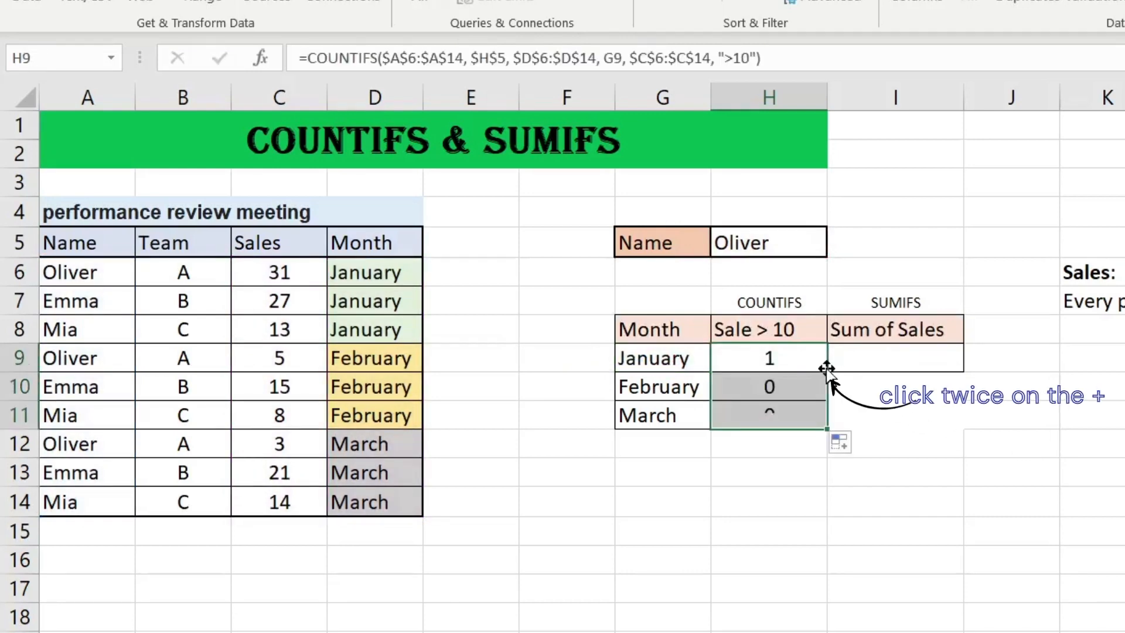
Choose the second name in H5 and inspect the COUNTIFS references in H9, H10 and H11 without changing them
{"action": "left_click", "coordinate": [809, 240]}
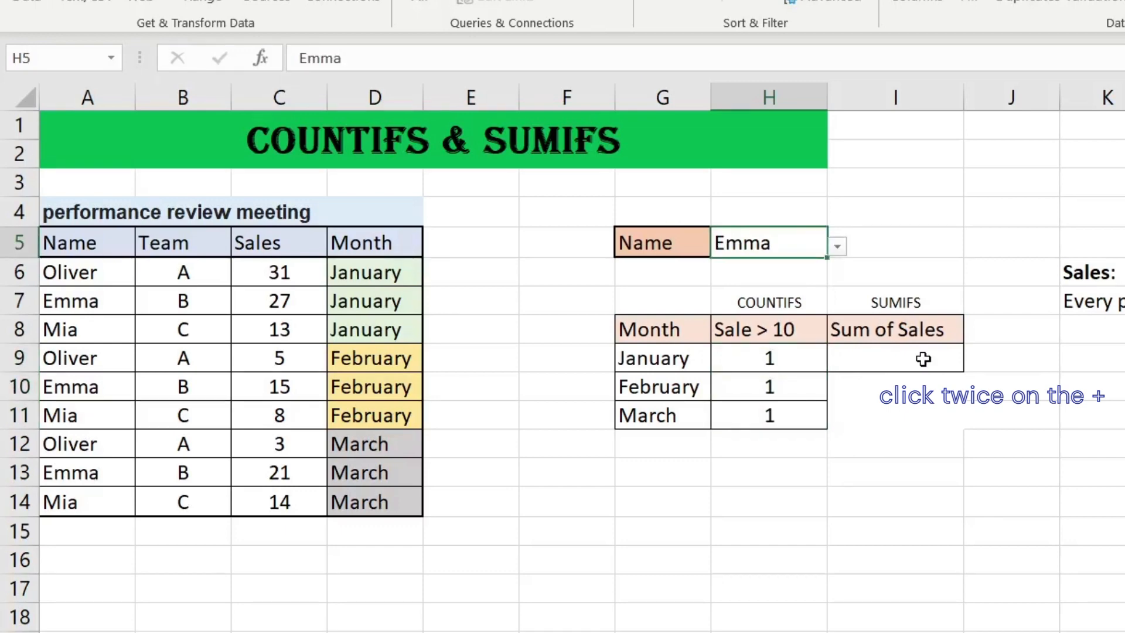
{"action": "double_click", "coordinate": [813, 360]}
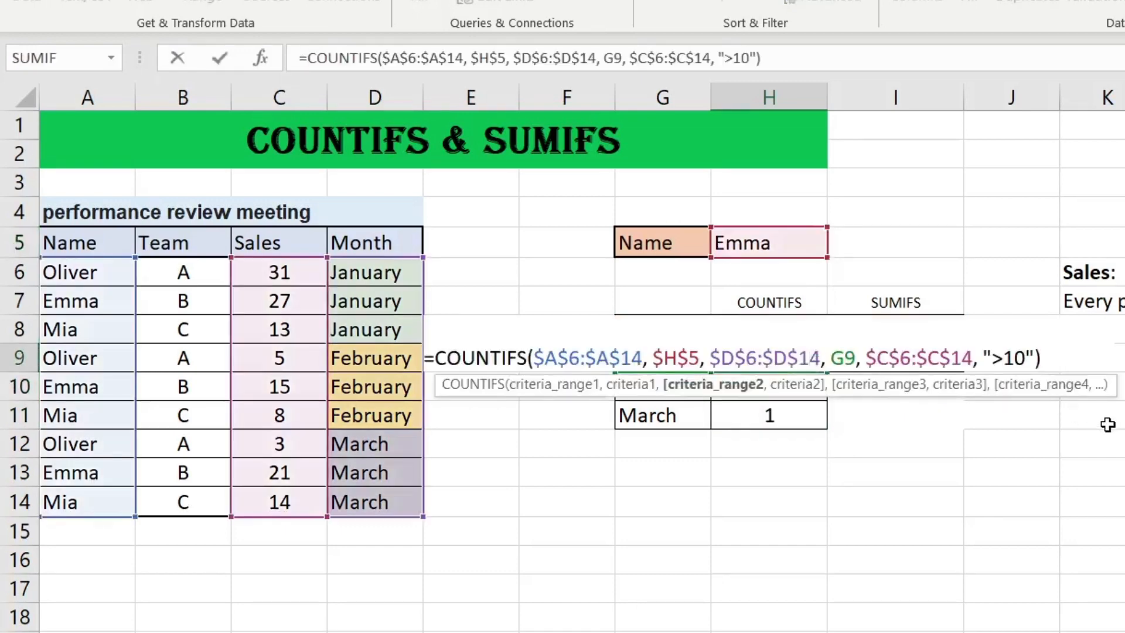
{"action": "key", "text": "Escape"}
{"action": "double_click", "coordinate": [795, 388]}
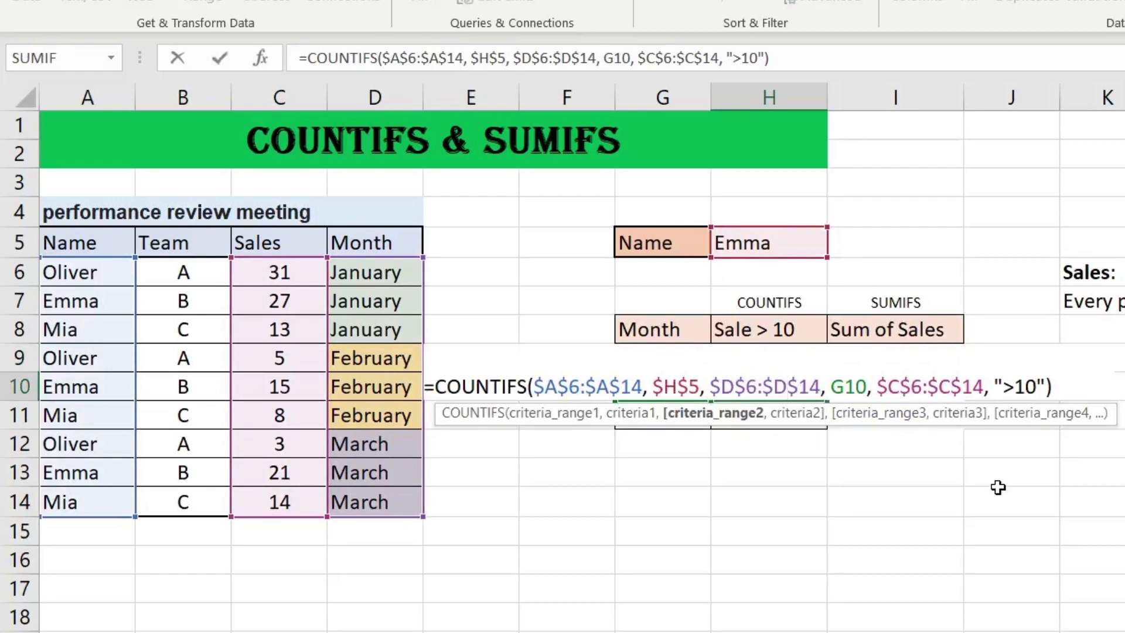
{"action": "key", "text": "Escape"}
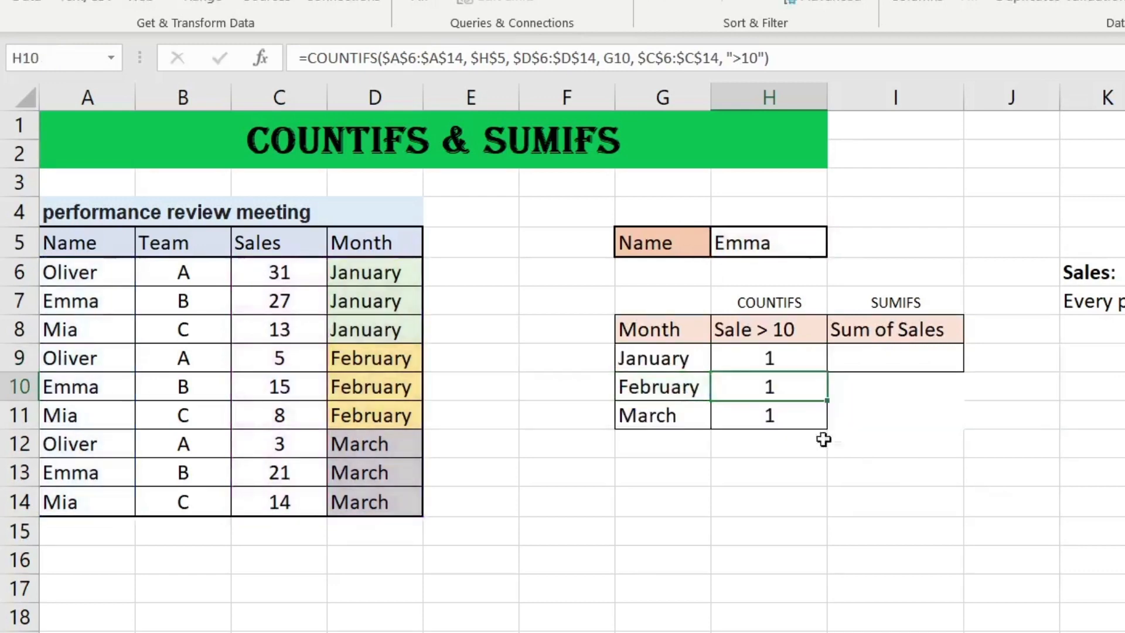
{"action": "double_click", "coordinate": [773, 415]}
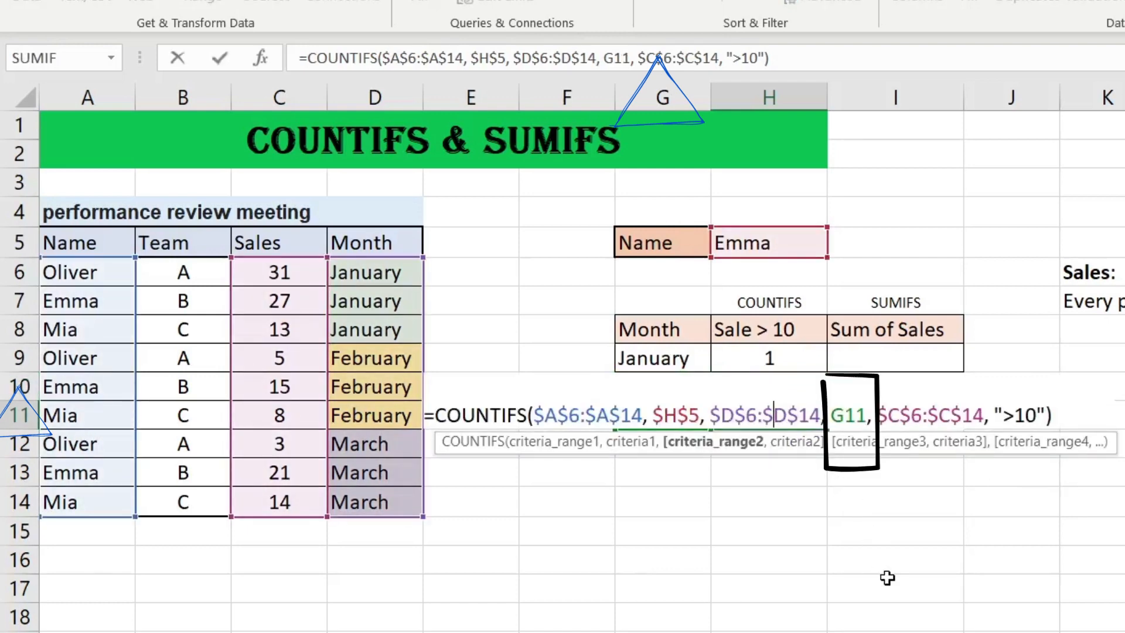
{"action": "key", "text": "Escape"}
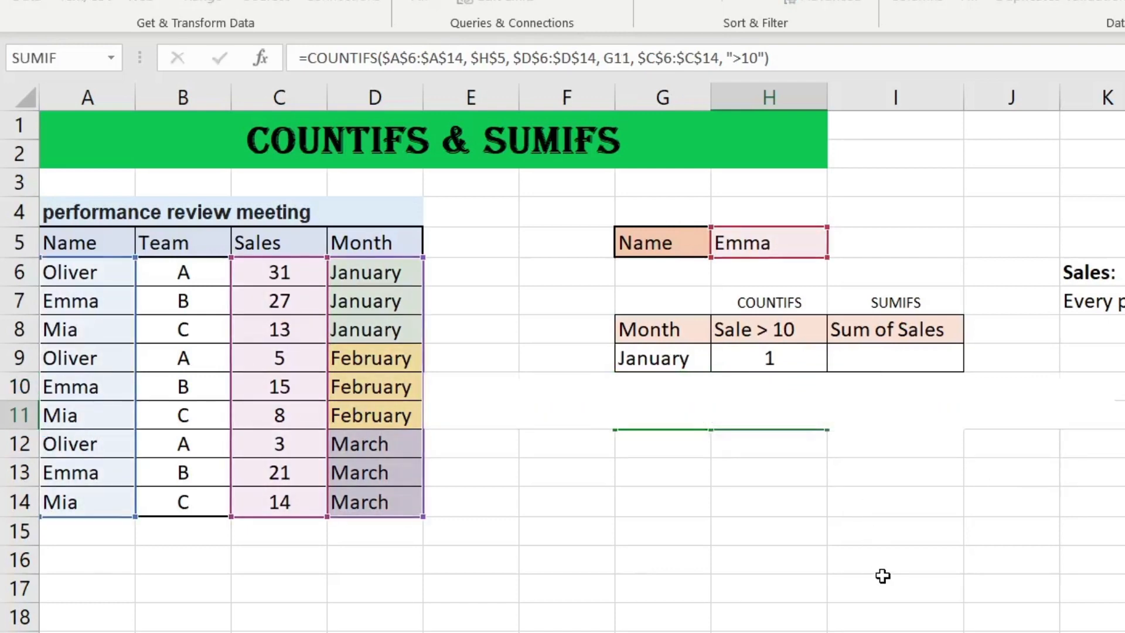
Select the first name from the Name dropdown in H5
{"action": "left_click", "coordinate": [791, 244]}
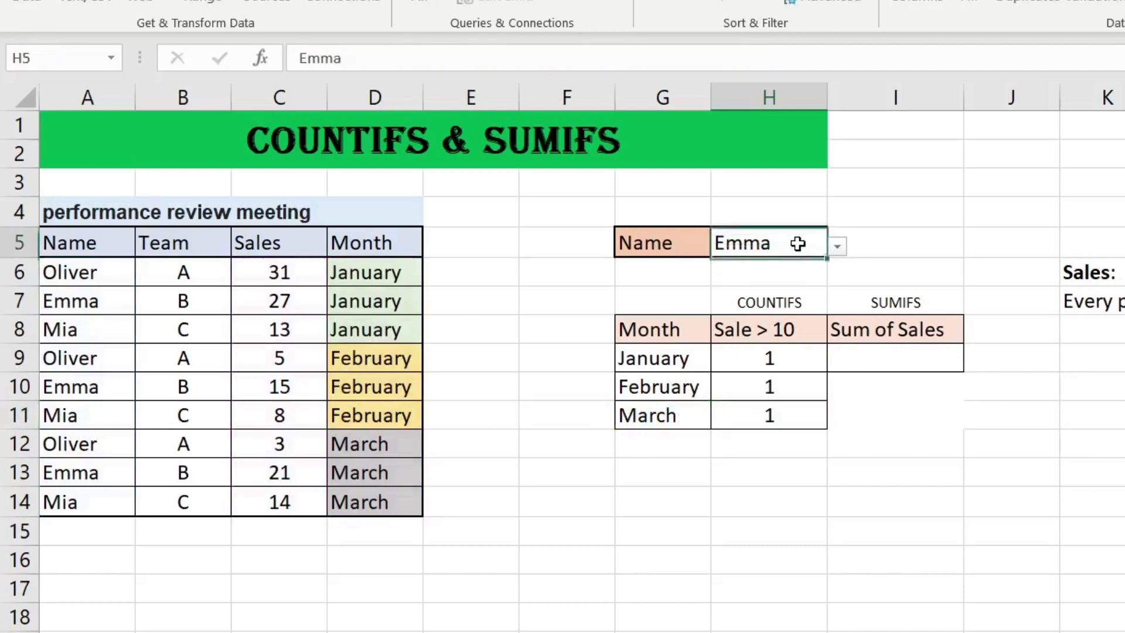
{"action": "left_click", "coordinate": [839, 247]}
{"action": "left_click", "coordinate": [804, 261]}
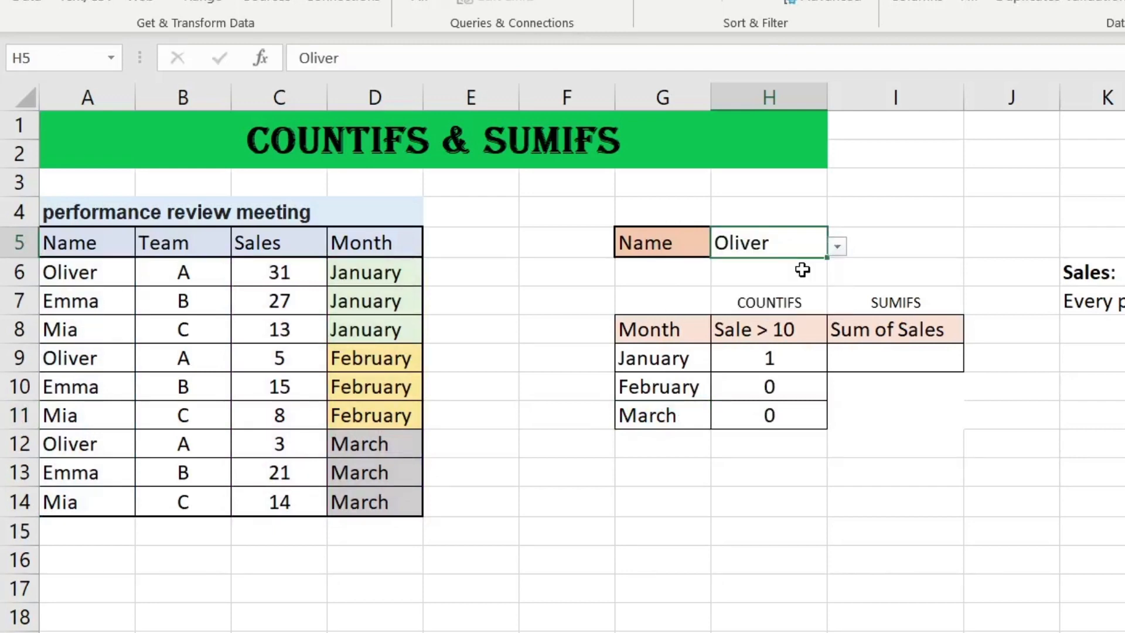
Start a SUMIFS formula in I9 using the Sales values C6:C14 as the sum range
{"action": "left_click", "coordinate": [911, 359]}
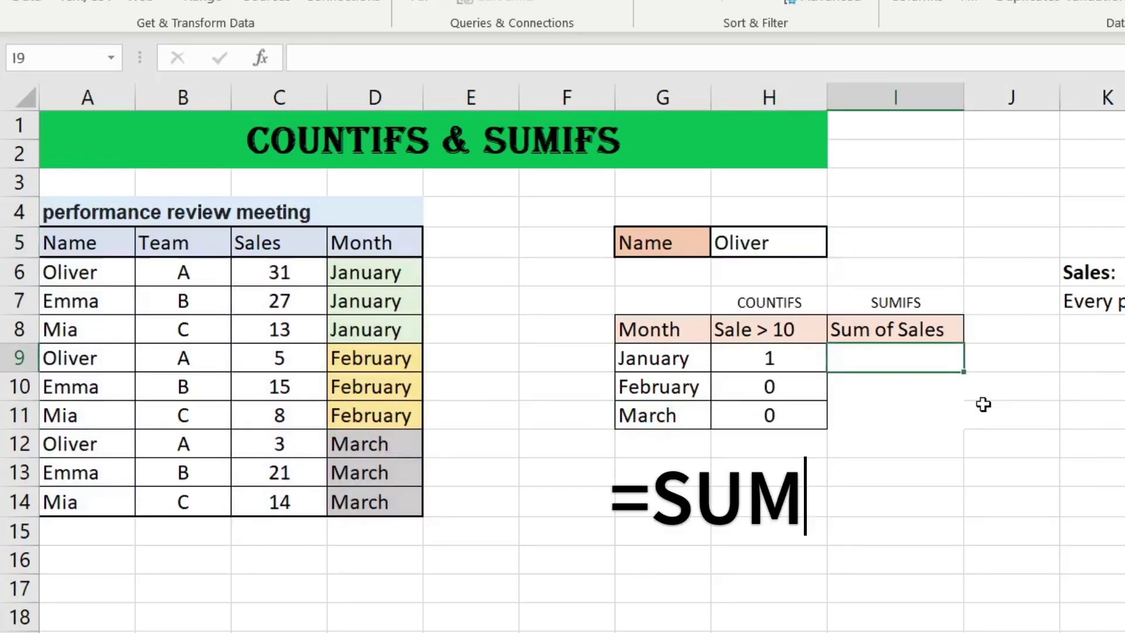
{"action": "type", "text": "="}
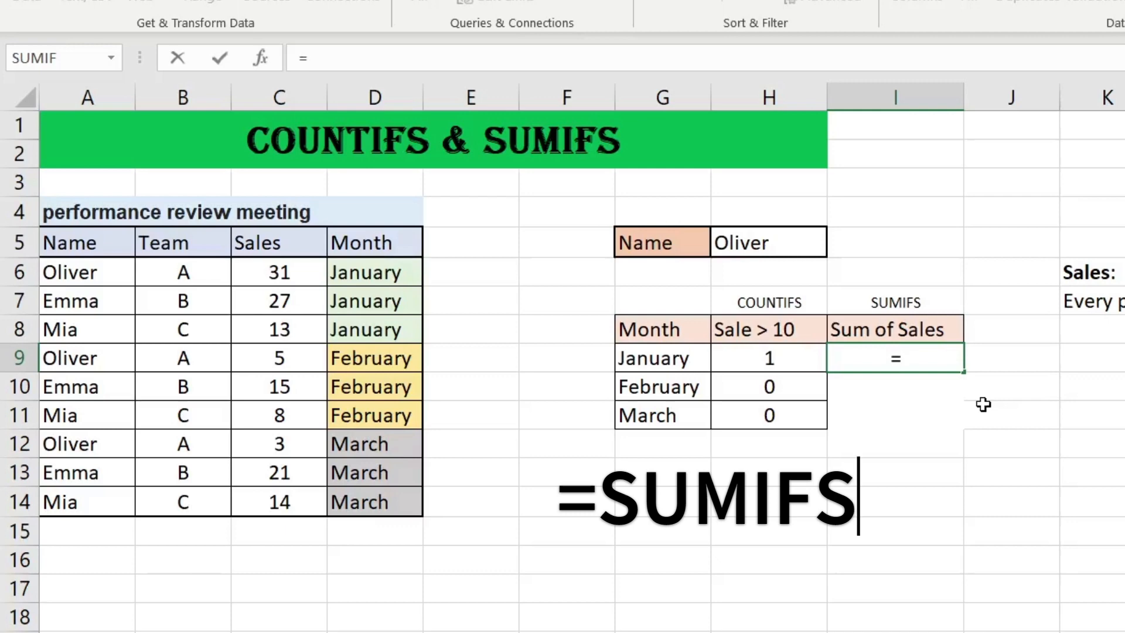
{"action": "type", "text": "SUMI"}
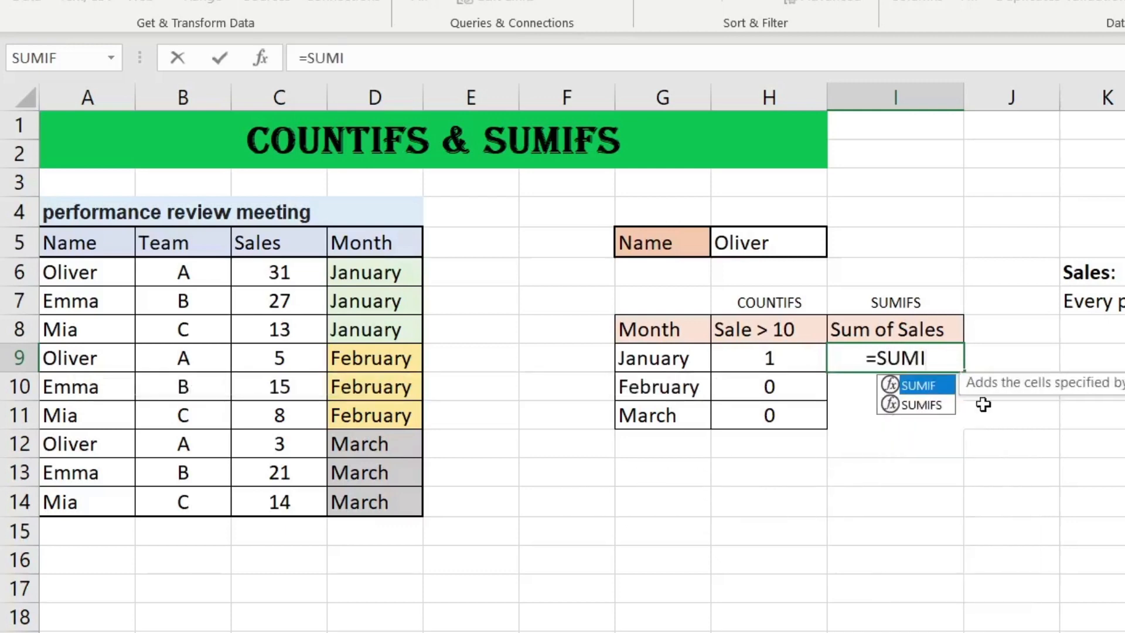
{"action": "type", "text": "FS"}
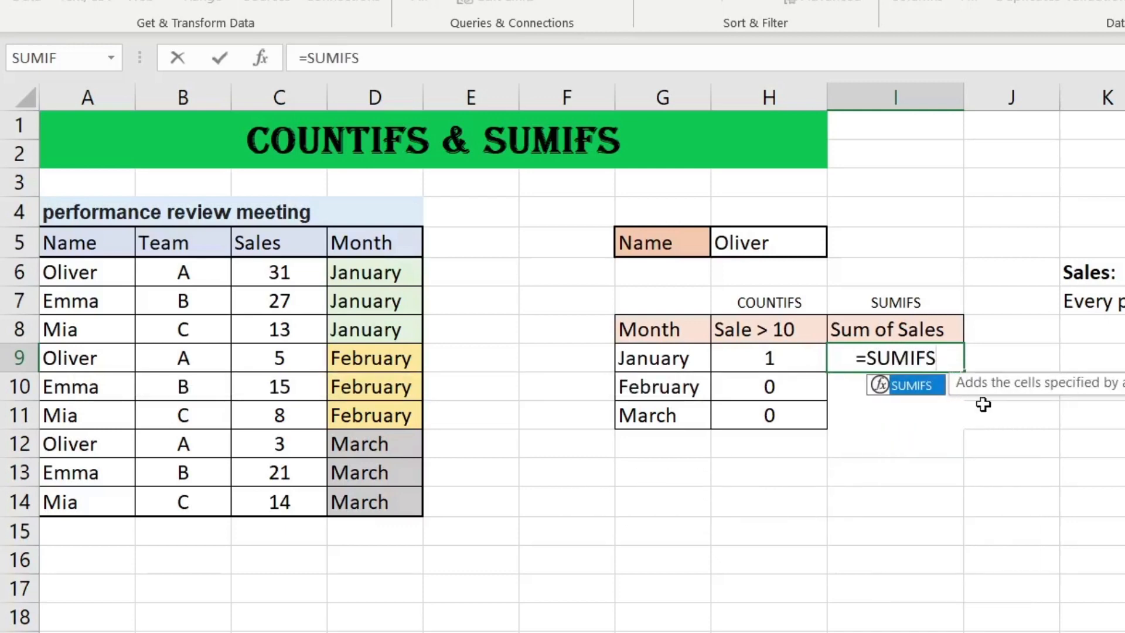
{"action": "type", "text": "("}
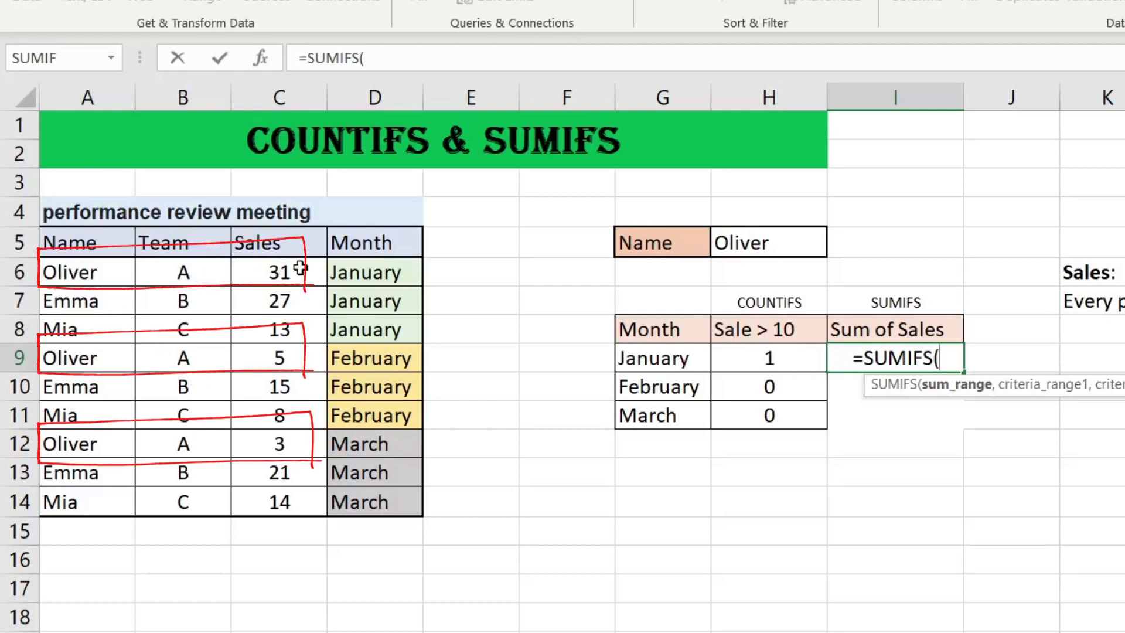
{"action": "left_click_drag", "start_coordinate": [299, 272], "coordinate": [301, 501]}
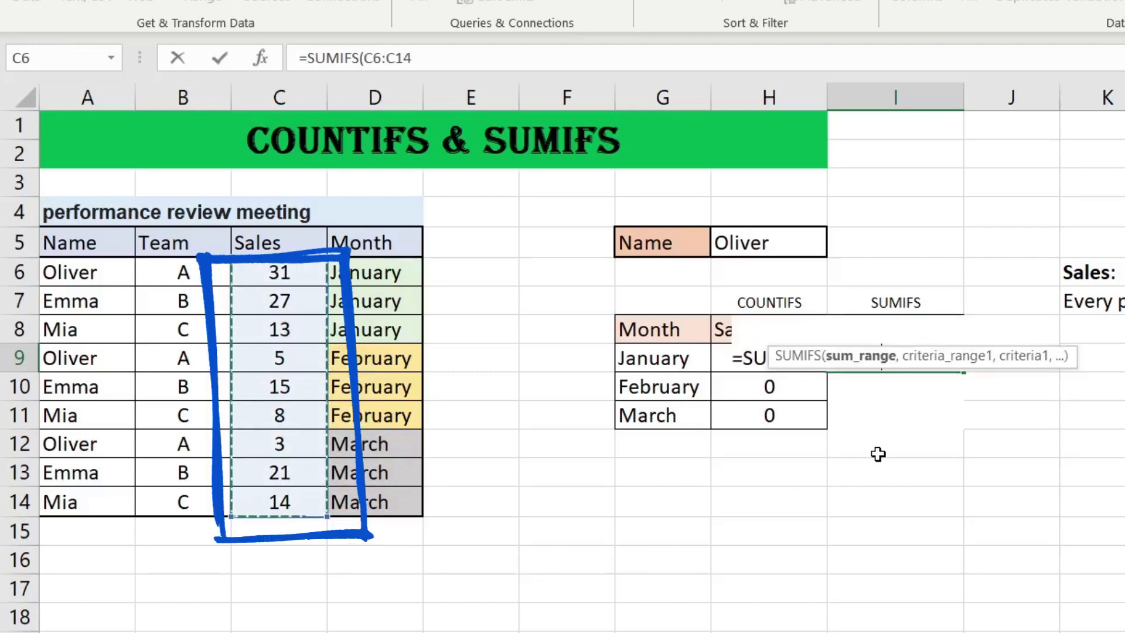
{"action": "type", "text": ","}
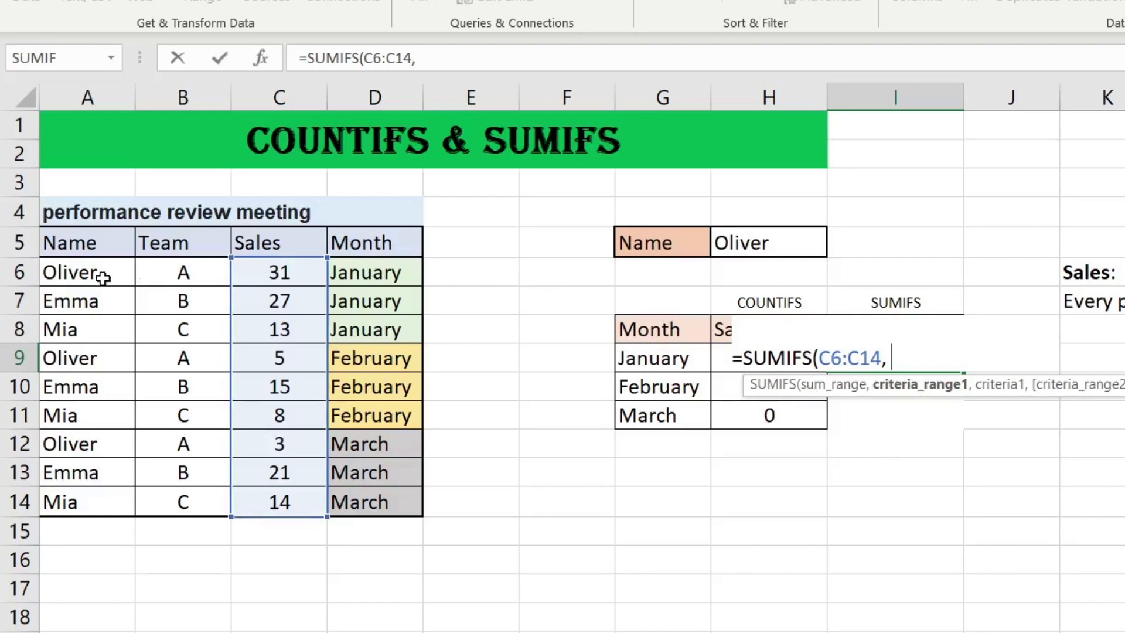
Complete the I9 SUMIFS formula with criteria range A6:A14 and the selected name in H5 as its criterion
{"action": "mouse_move", "coordinate": [103, 279]}
{"action": "left_mouse_down"}
{"action": "mouse_move", "coordinate": [93, 283]}
{"action": "mouse_move", "coordinate": [100, 502]}
{"action": "left_mouse_up"}
{"action": "type", "text": ","}
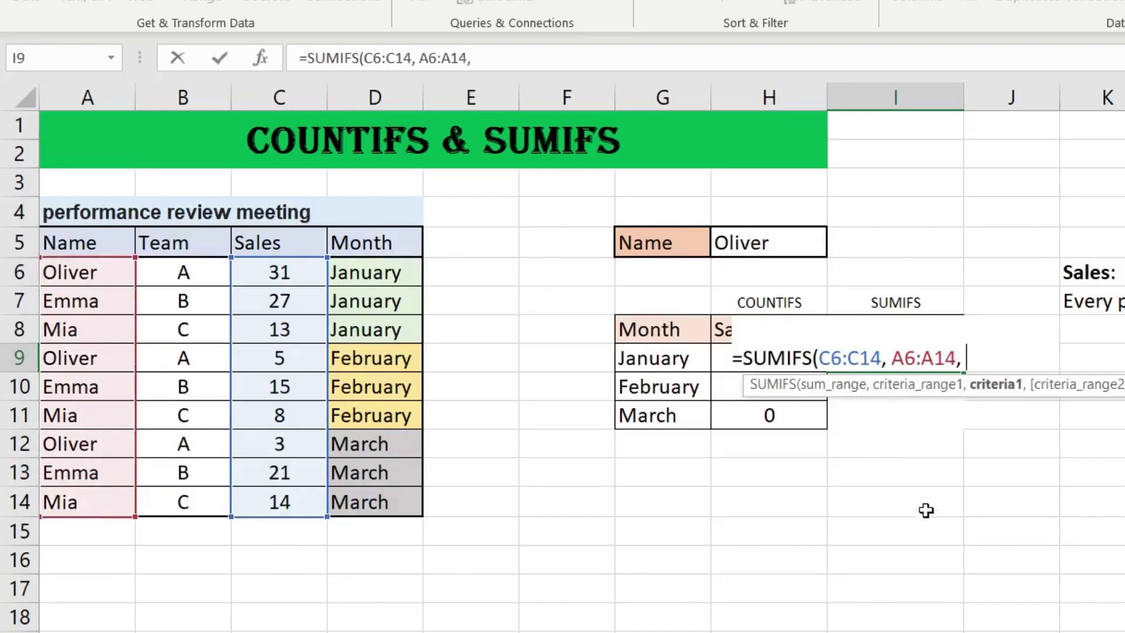
{"action": "left_click", "coordinate": [774, 244]}
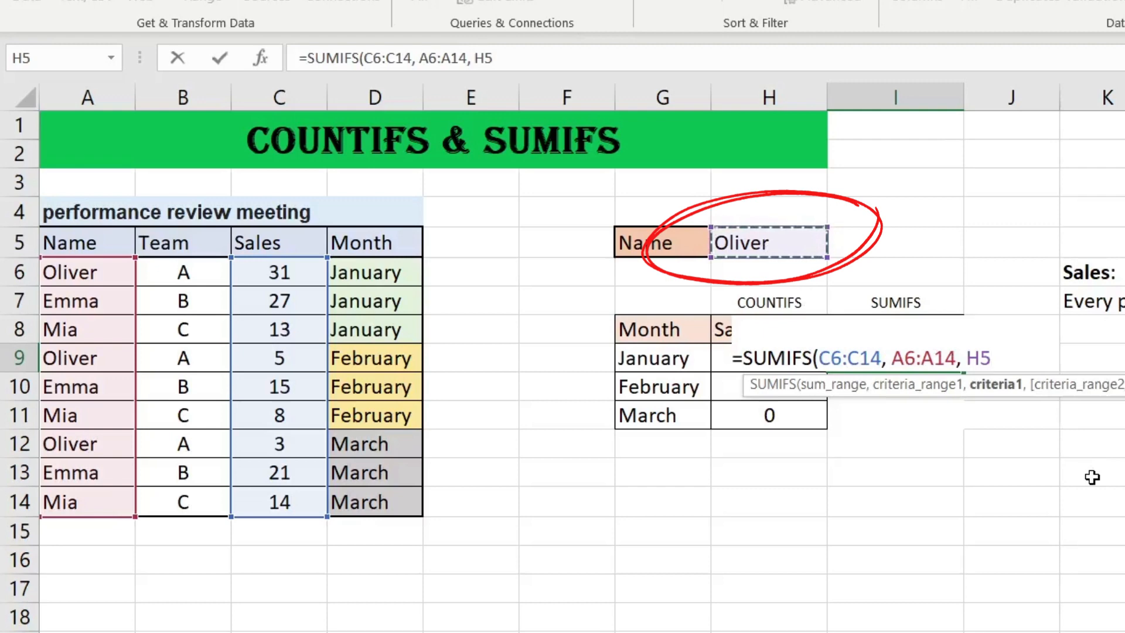
{"action": "type", "text": ")"}
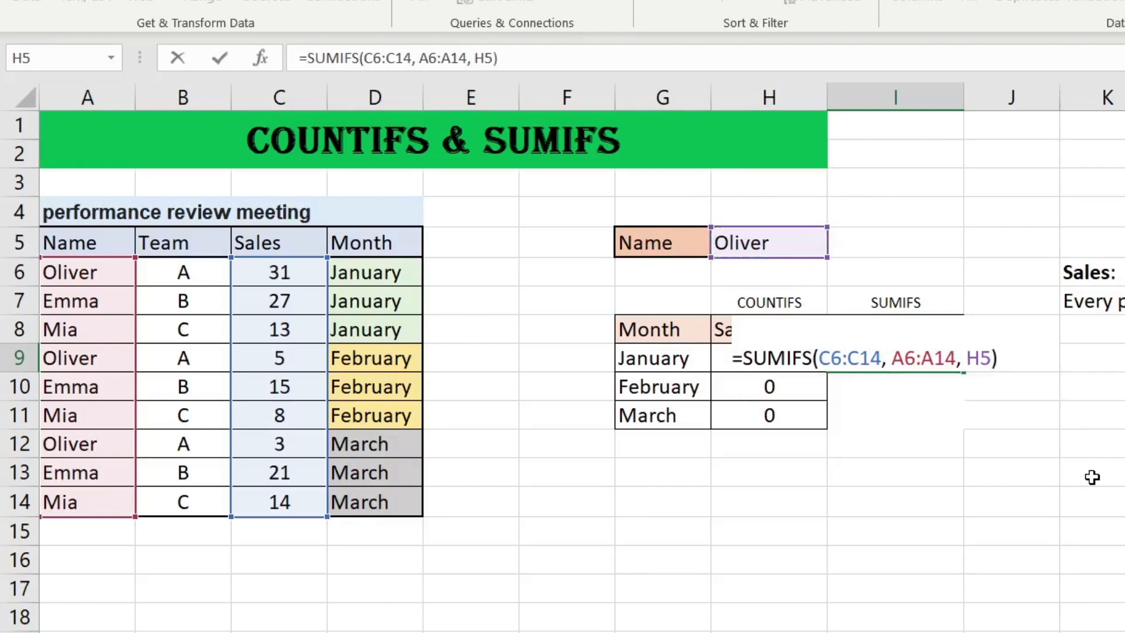
{"action": "key", "text": "Return"}
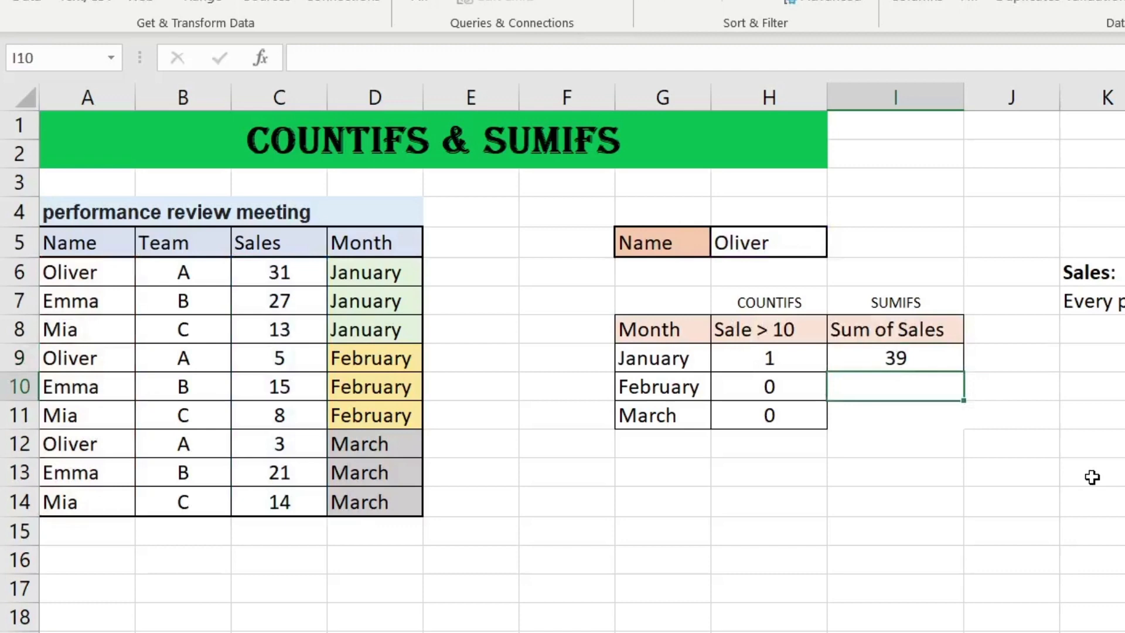
Switch the Name dropdown in H5 to the third, second and first names in turn to check the monthly counts and sales sum
{"action": "left_click", "coordinate": [797, 245]}
{"action": "left_click", "coordinate": [842, 248]}
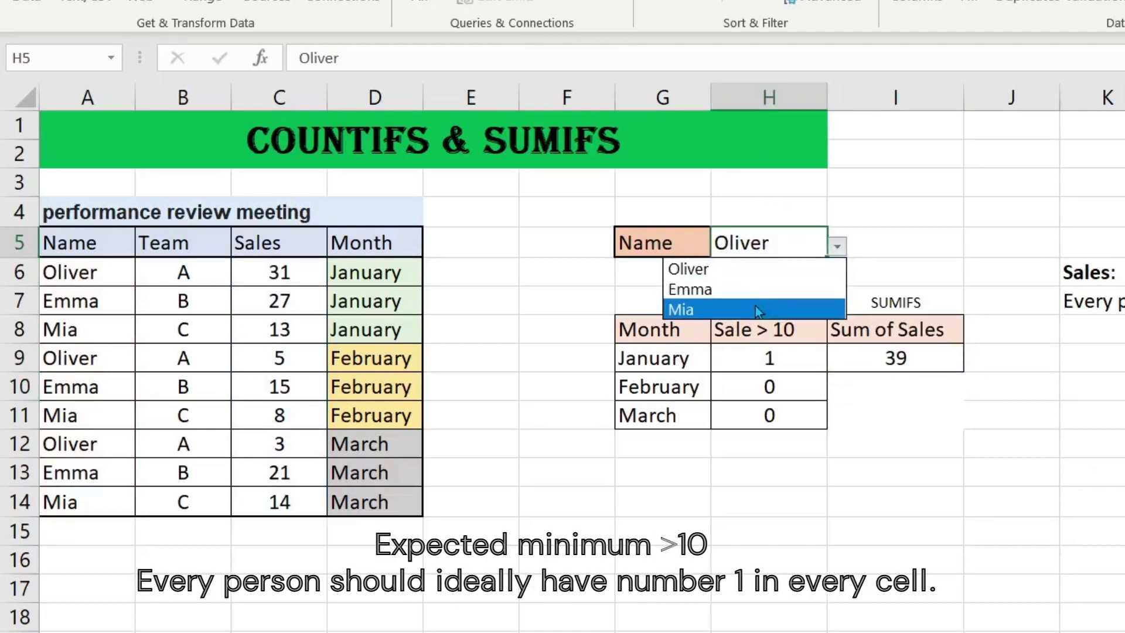
{"action": "left_click", "coordinate": [755, 306]}
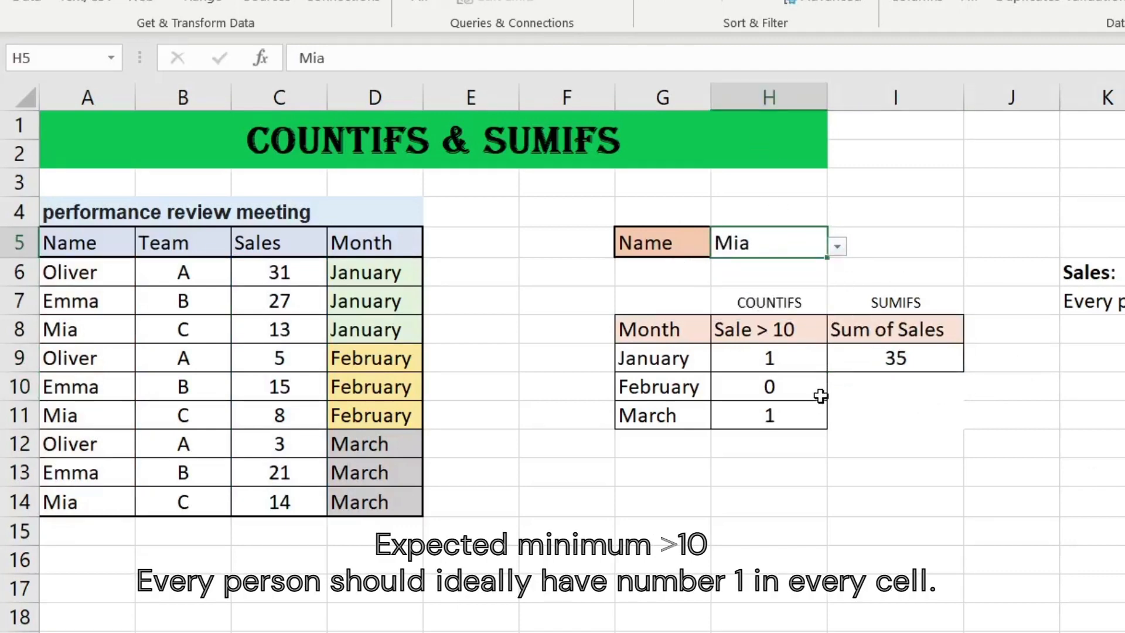
{"action": "left_click", "coordinate": [839, 246]}
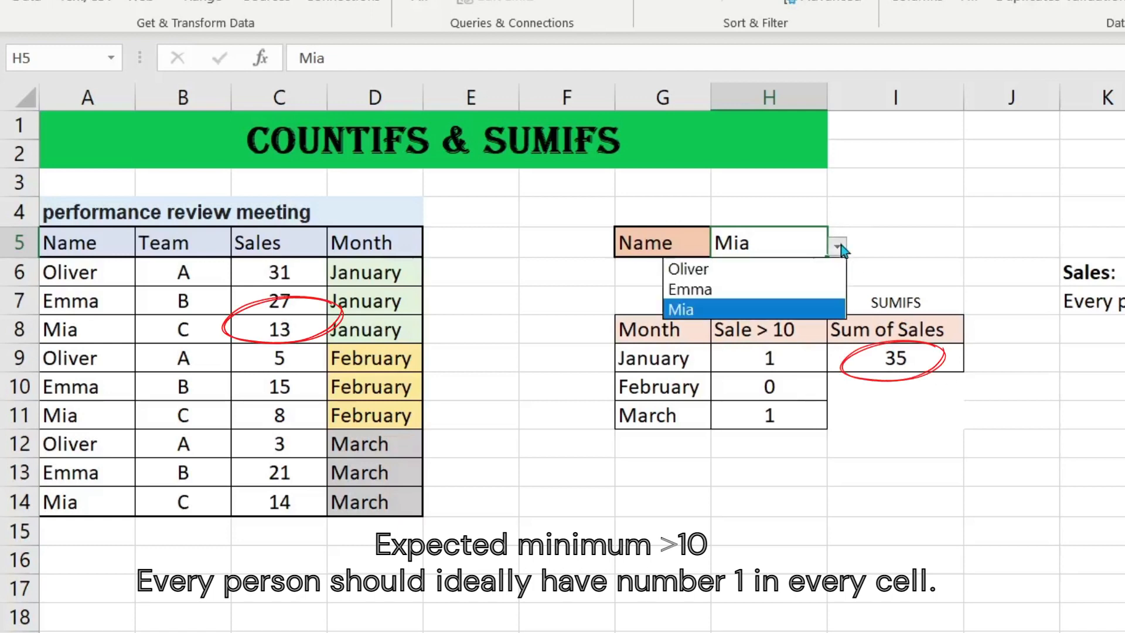
{"action": "left_click", "coordinate": [791, 286]}
{"action": "left_click", "coordinate": [837, 246]}
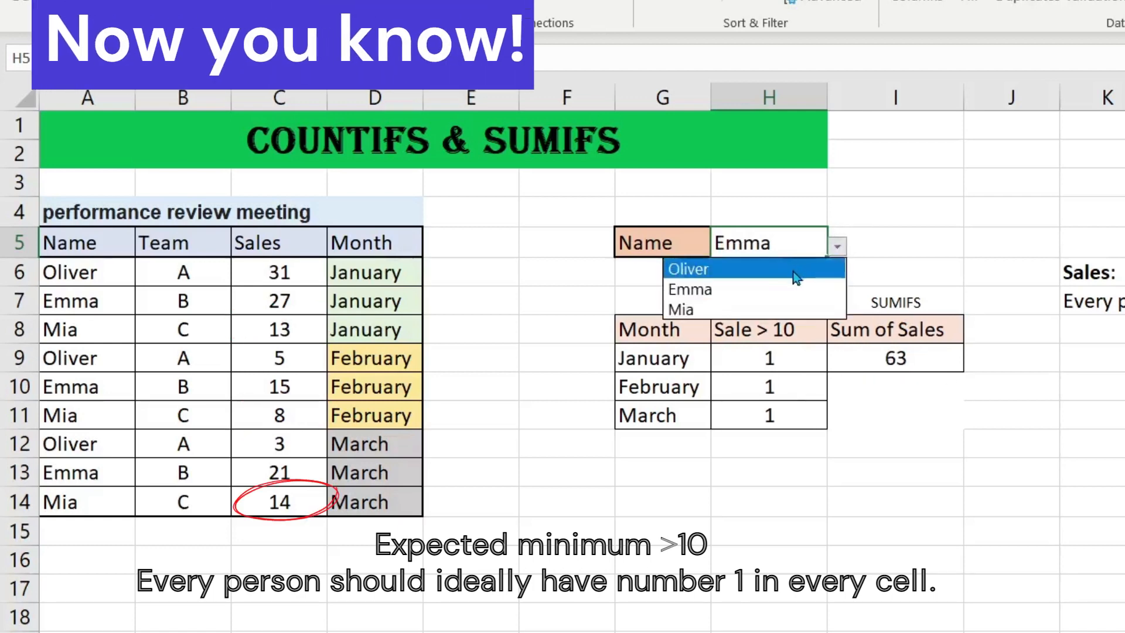
{"action": "left_click", "coordinate": [791, 262]}
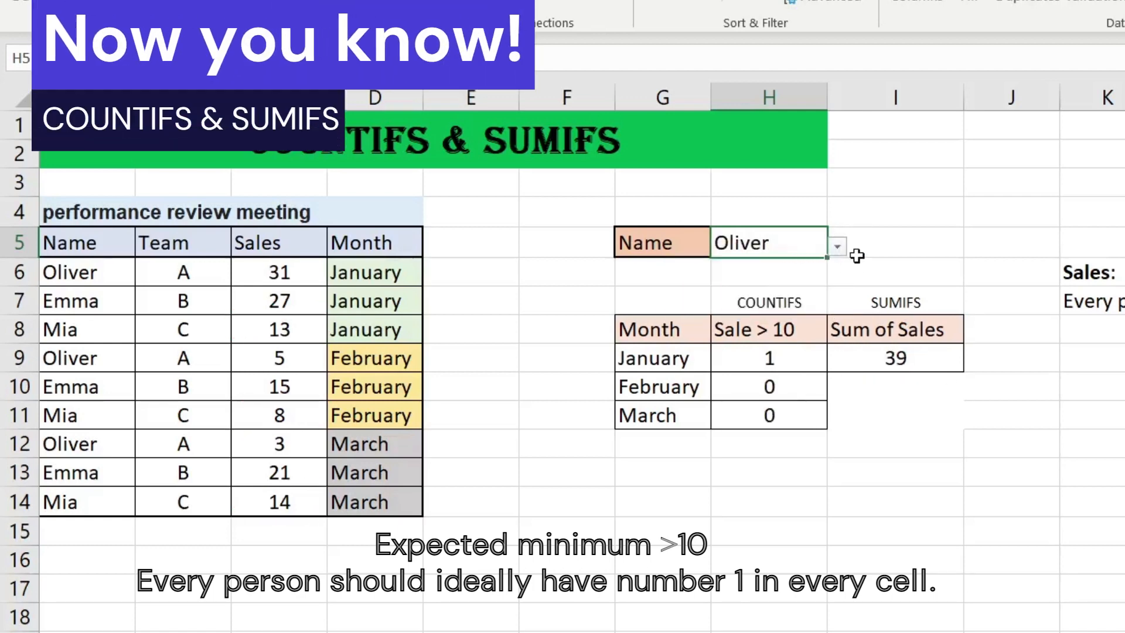
Inspect the COUNTIFS formulas and their referenced ranges in H9 and H11 without changing them
{"action": "double_click", "coordinate": [789, 358]}
{"action": "key", "text": "Escape"}
{"action": "left_click", "coordinate": [818, 411]}
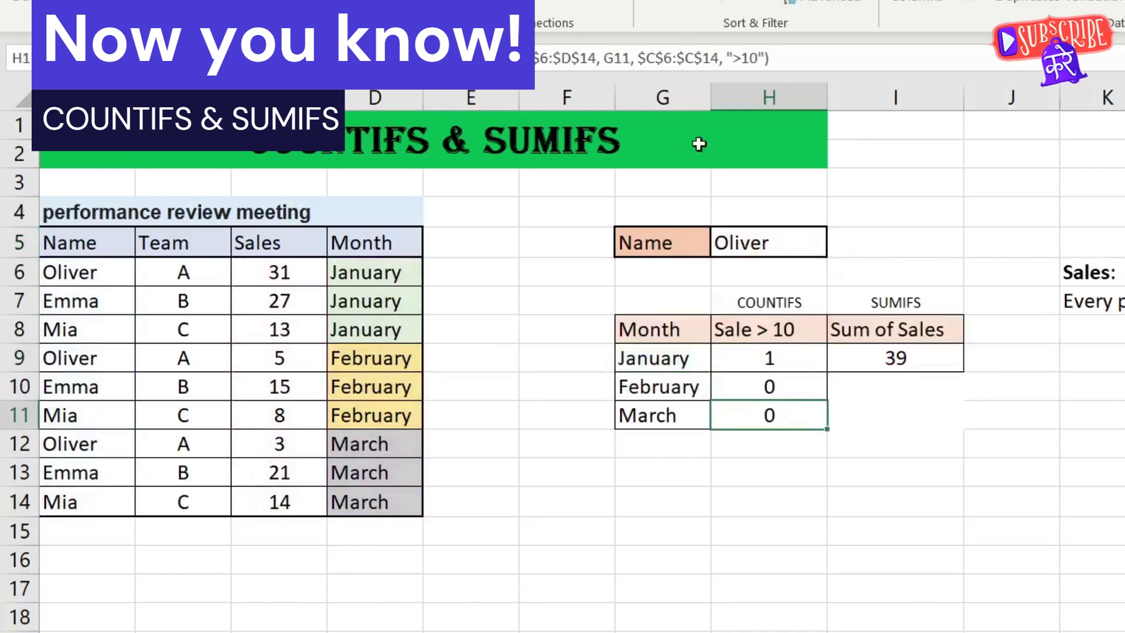
{"action": "left_click", "coordinate": [719, 59]}
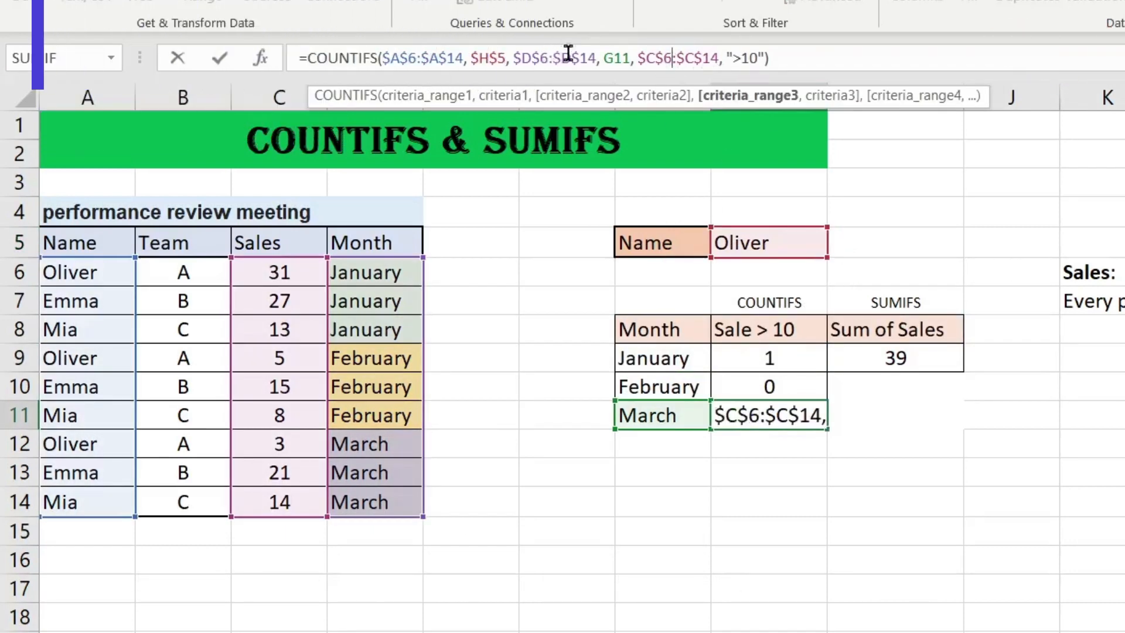